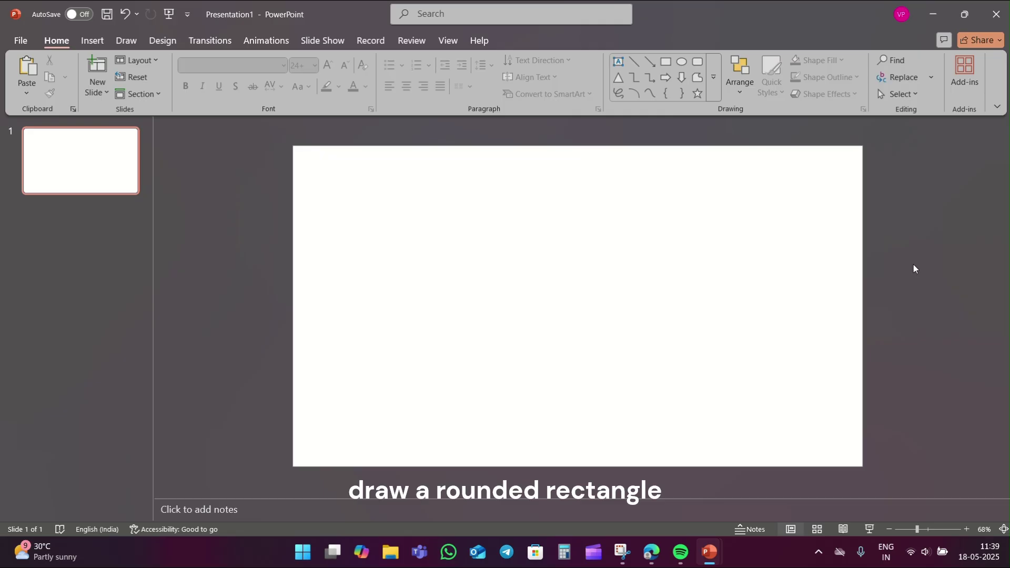
# Draw a borderless blue pill-shaped rounded rectangle, about 9.16 × 5.52 cm, on the slide's left.
pyautogui.click(700, 63)
pyautogui.moveTo(390, 230); pyautogui.dragTo(477, 378)
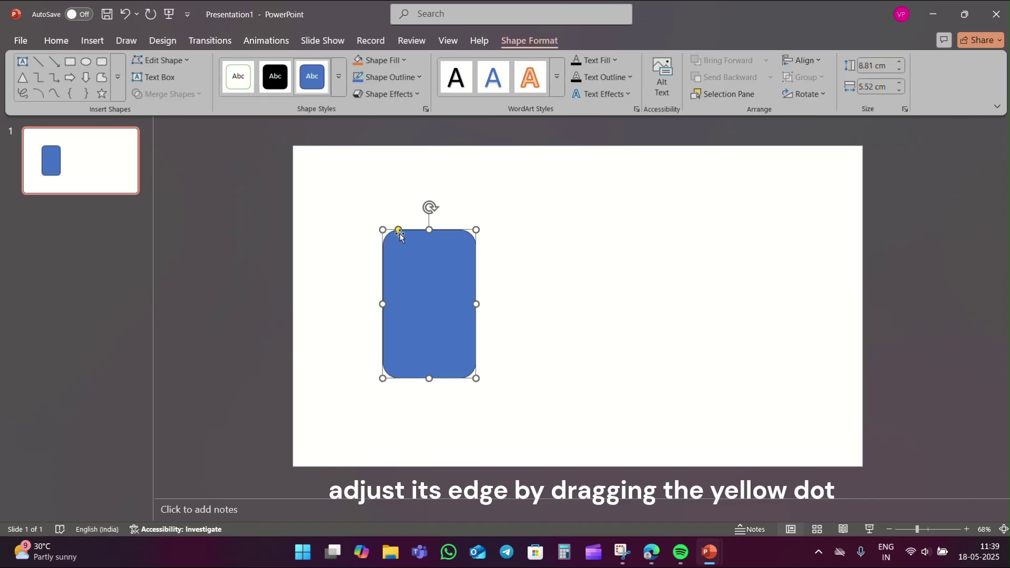
pyautogui.moveTo(399, 231); pyautogui.dragTo(463, 241)
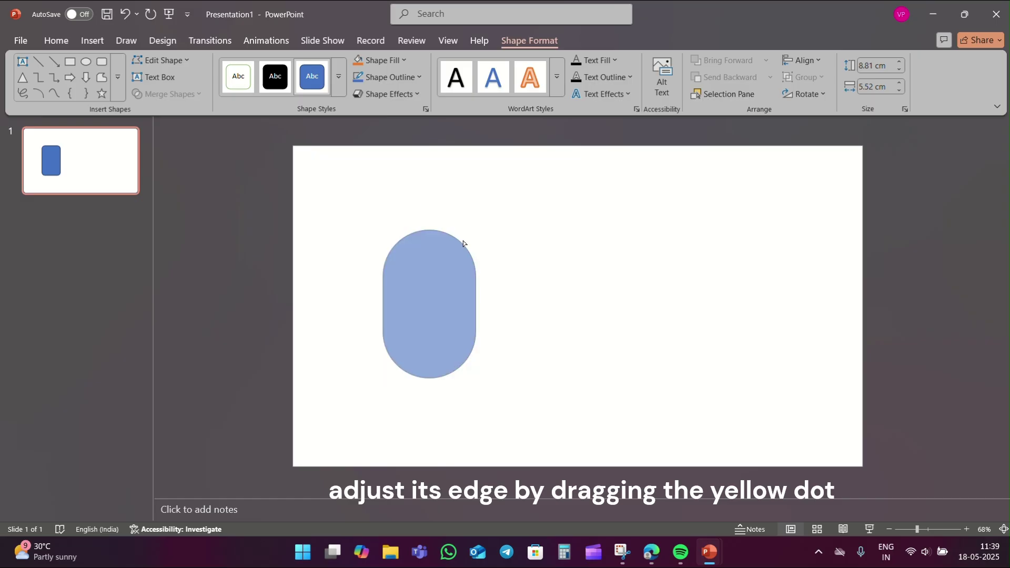
pyautogui.click(377, 81)
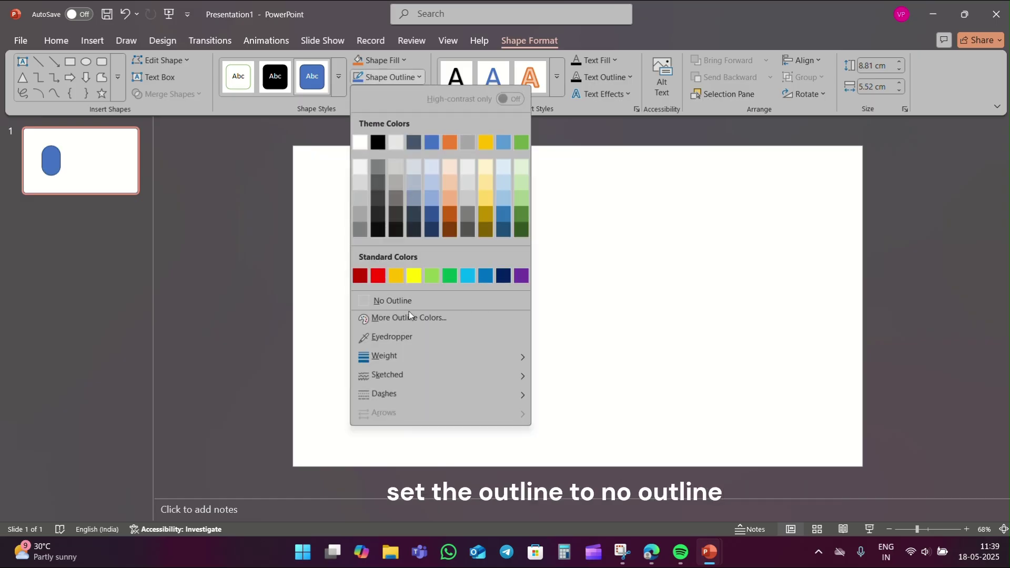
pyautogui.click(400, 301)
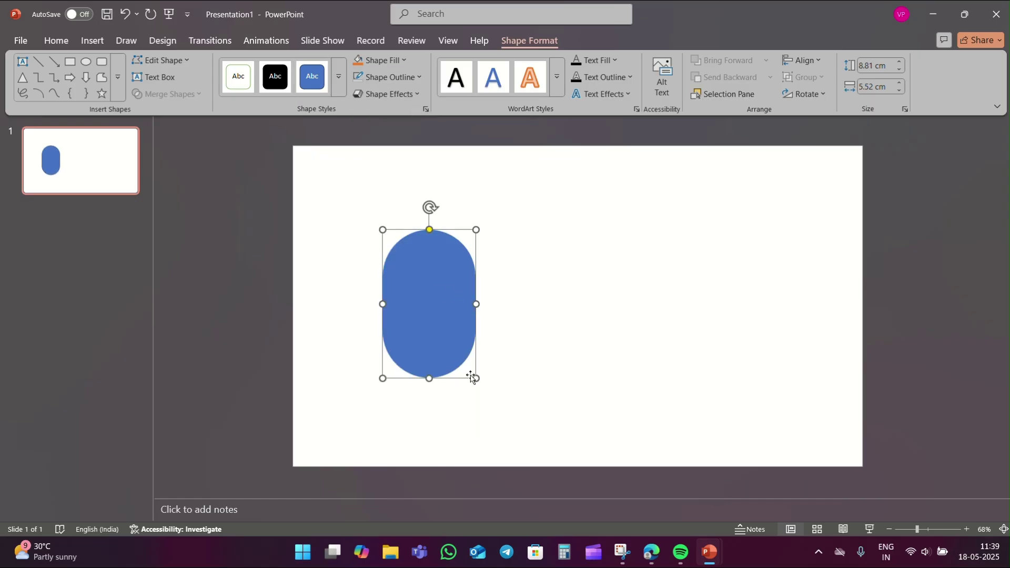
pyautogui.moveTo(476, 378); pyautogui.dragTo(478, 384)
pyautogui.moveTo(443, 318); pyautogui.dragTo(437, 319)
# Fill the pill with white using the Format Shape pane.
pyautogui.rightClick(458, 279)
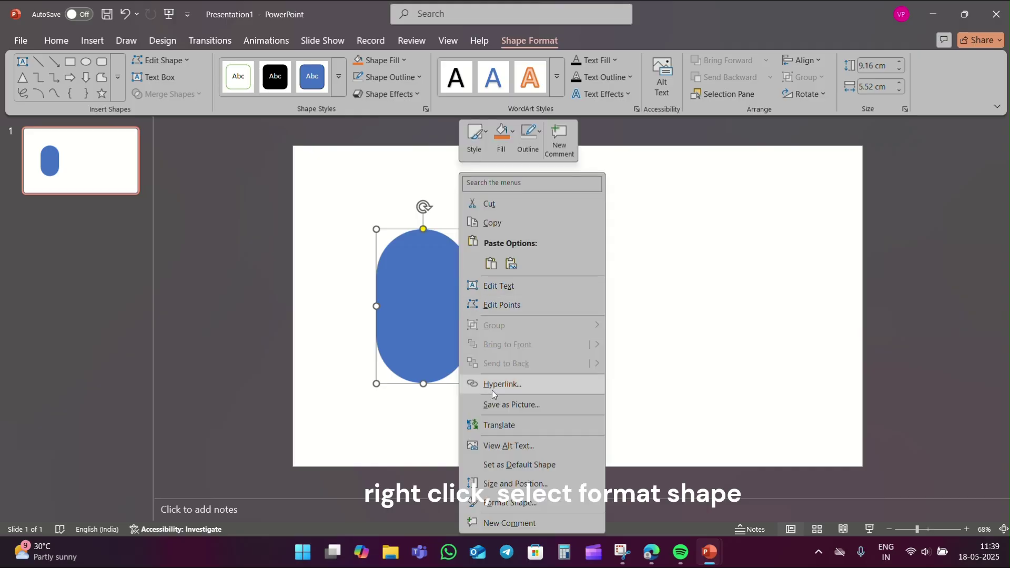
pyautogui.click(512, 501)
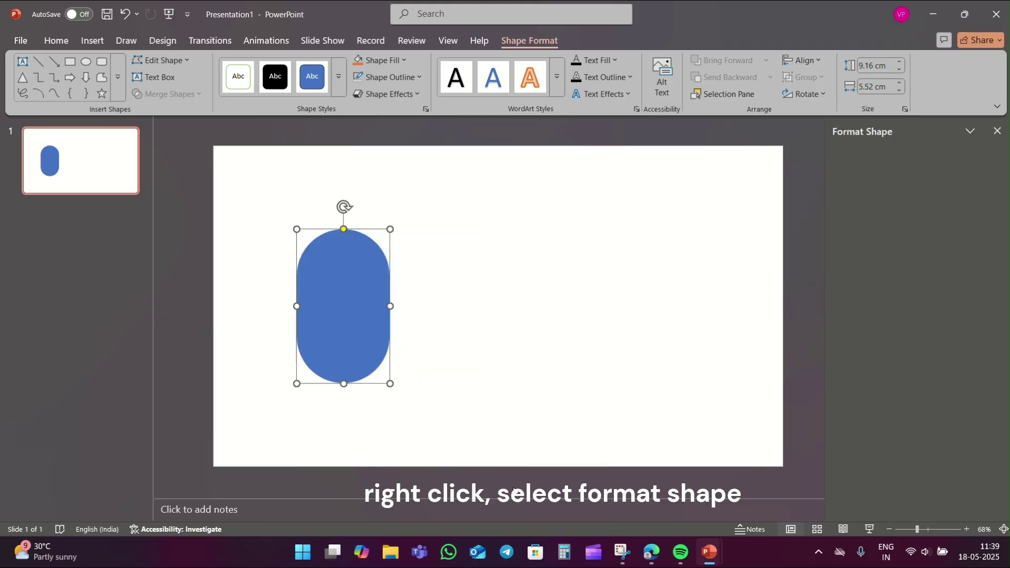
pyautogui.click(857, 233)
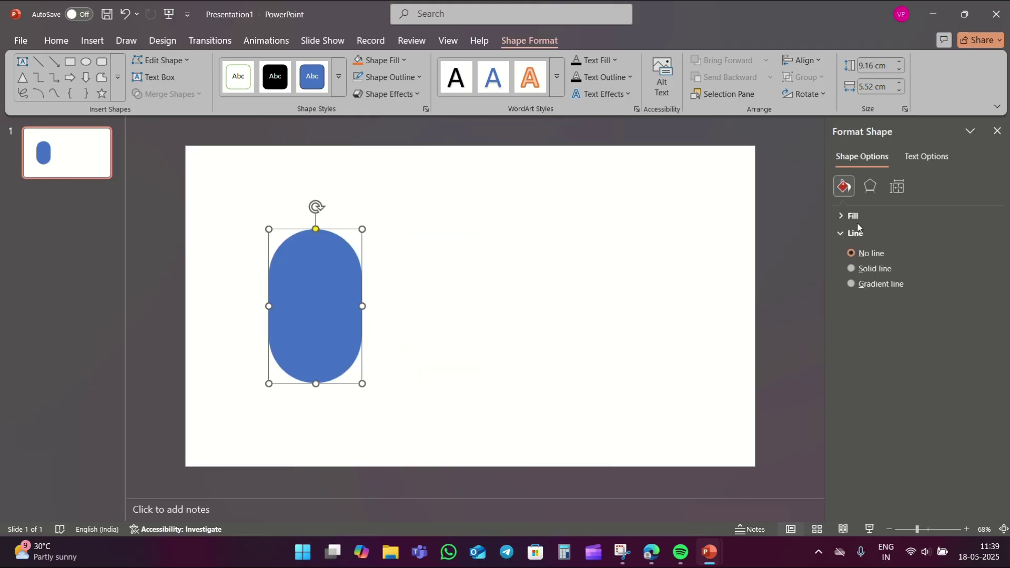
pyautogui.click(854, 216)
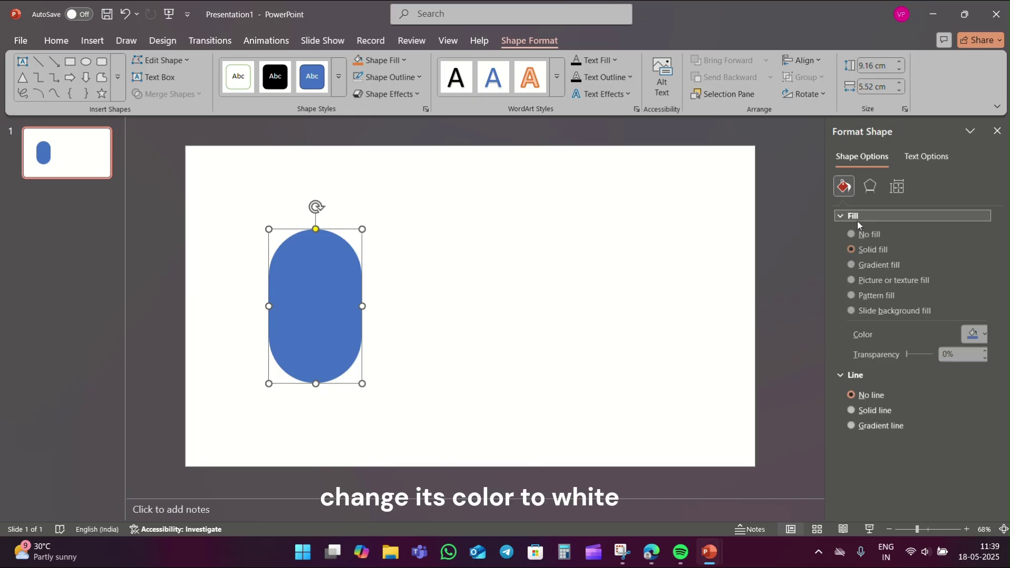
pyautogui.click(984, 337)
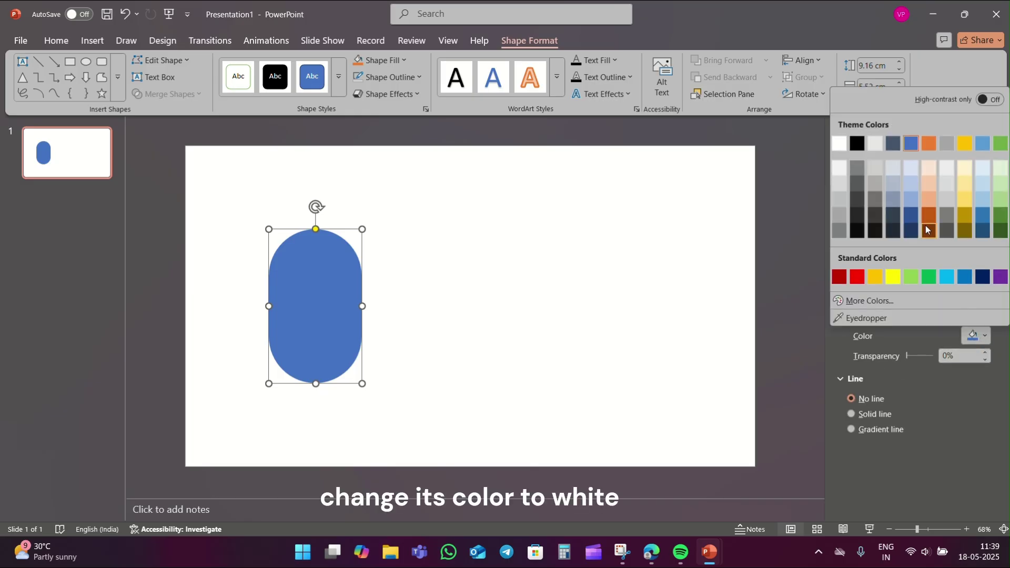
pyautogui.click(841, 144)
# Give the pill an outer shadow with 20 pt blur and 8 pt distance.
pyautogui.click(871, 186)
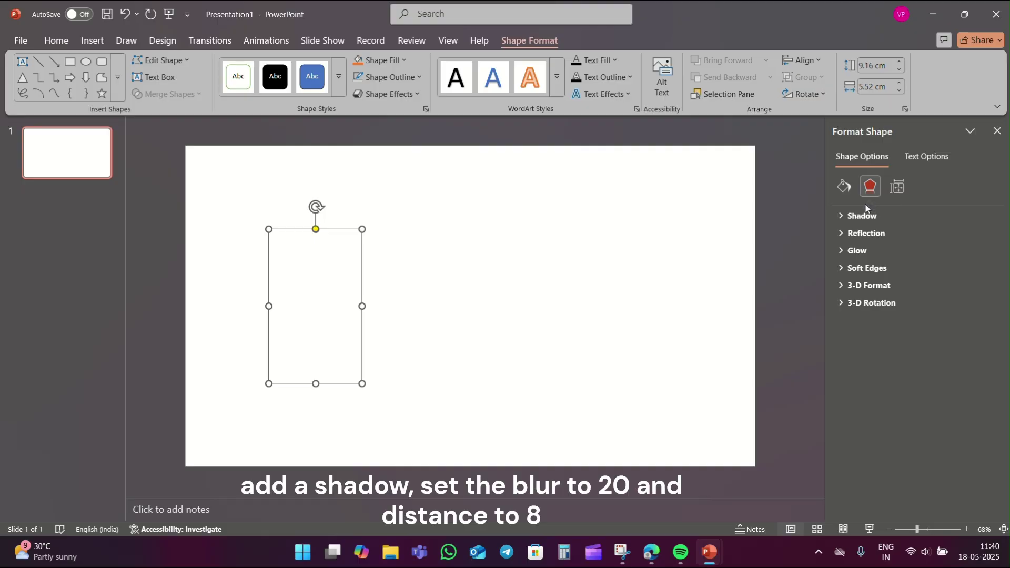
pyautogui.click(862, 216)
pyautogui.click(972, 234)
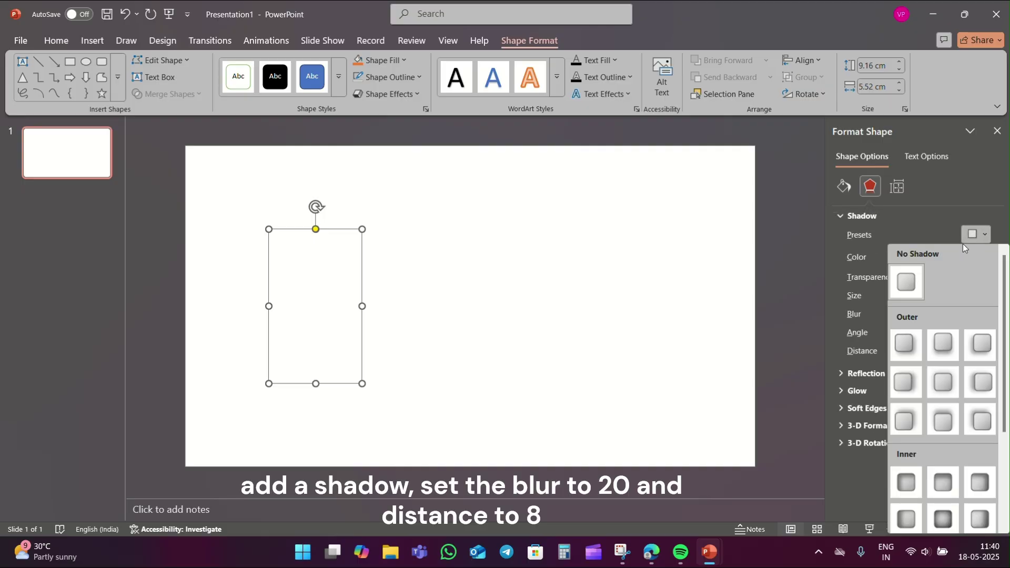
pyautogui.click(917, 340)
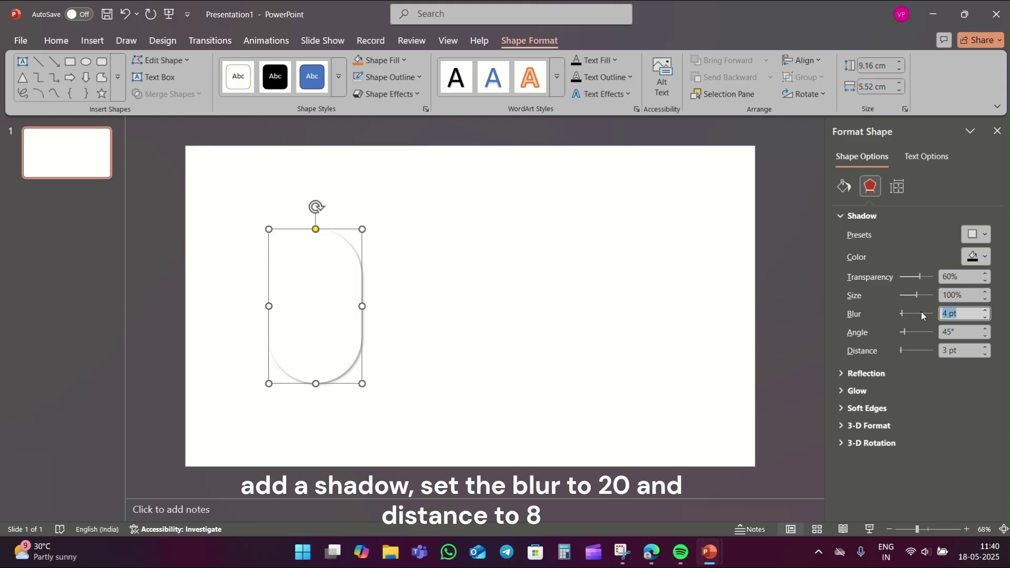
pyautogui.write('20')
pyautogui.press('Return')
pyautogui.click(931, 349)
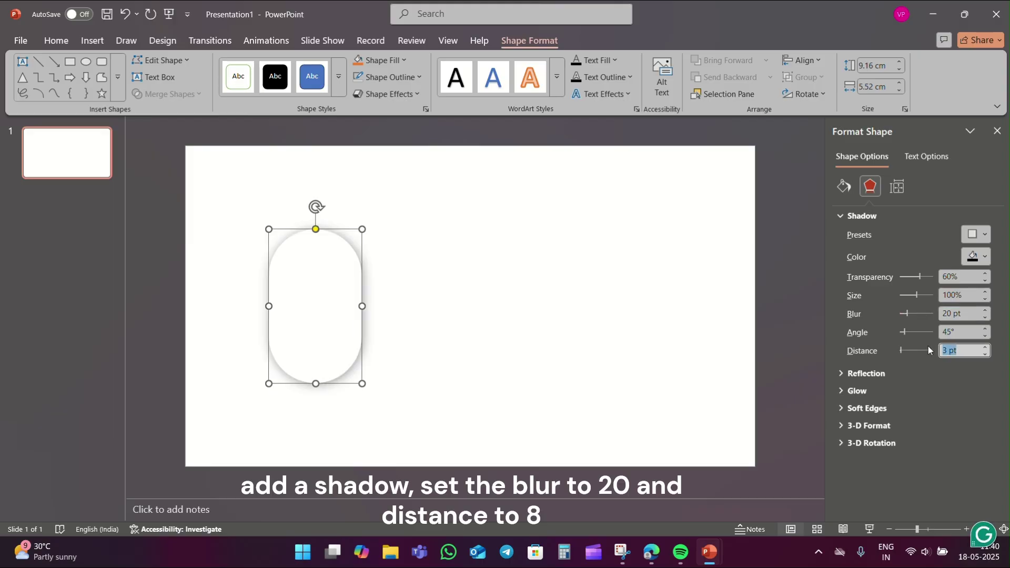
pyautogui.write('8')
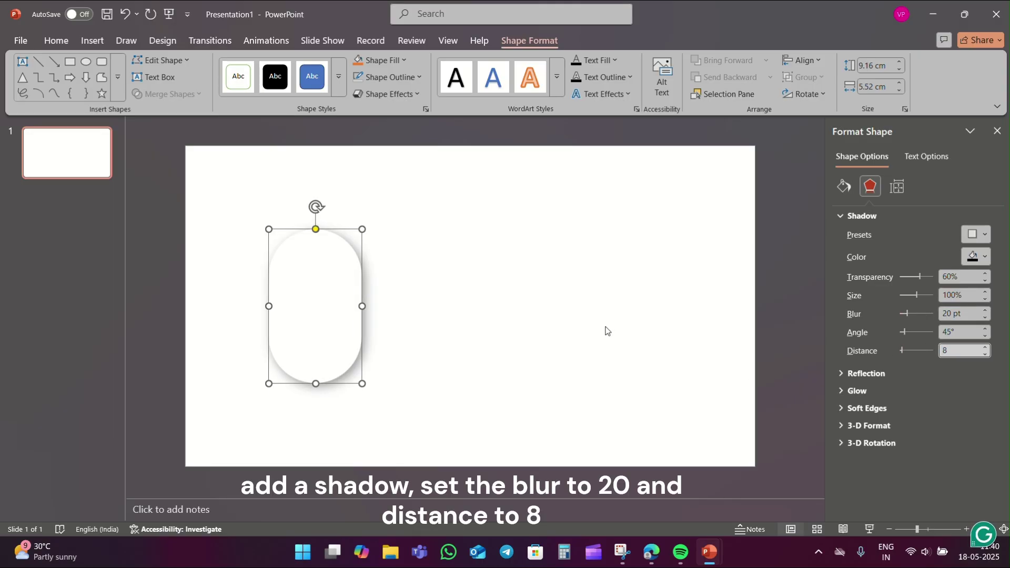
pyautogui.click(607, 330)
pyautogui.click(314, 307)
# Paste three copies of the white pill and space all four evenly in a row.
pyautogui.hotkey('ctrl', 'c')
pyautogui.hotkey('ctrl', 'v')
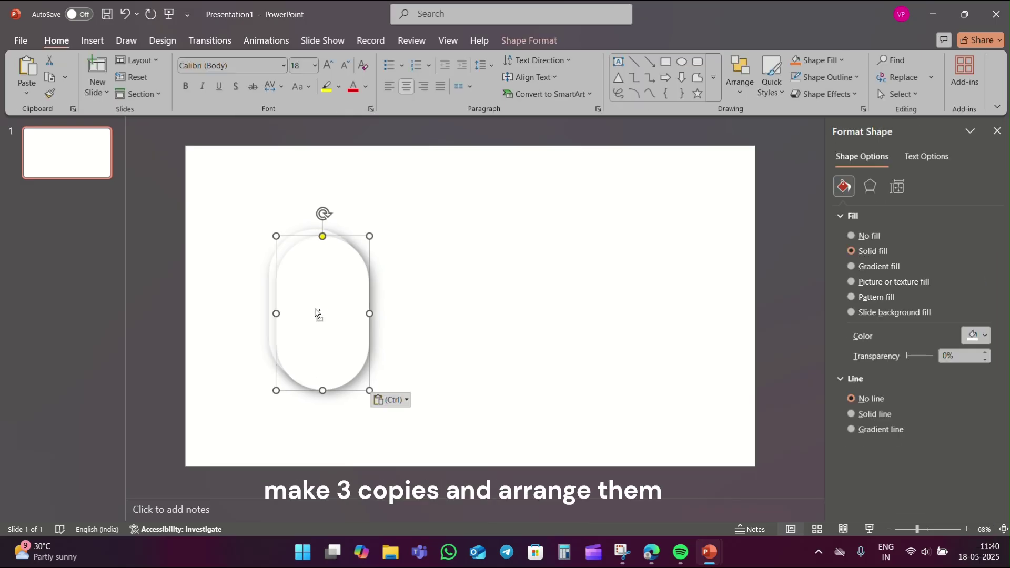
pyautogui.moveTo(333, 326); pyautogui.dragTo(449, 325)
pyautogui.hotkey('ctrl', 'v')
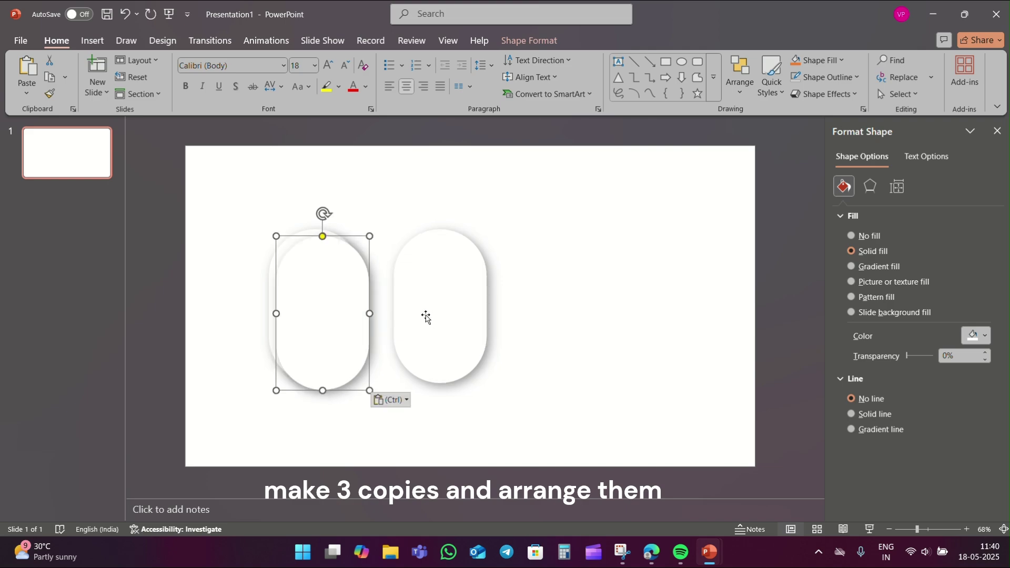
pyautogui.moveTo(343, 310); pyautogui.dragTo(592, 309)
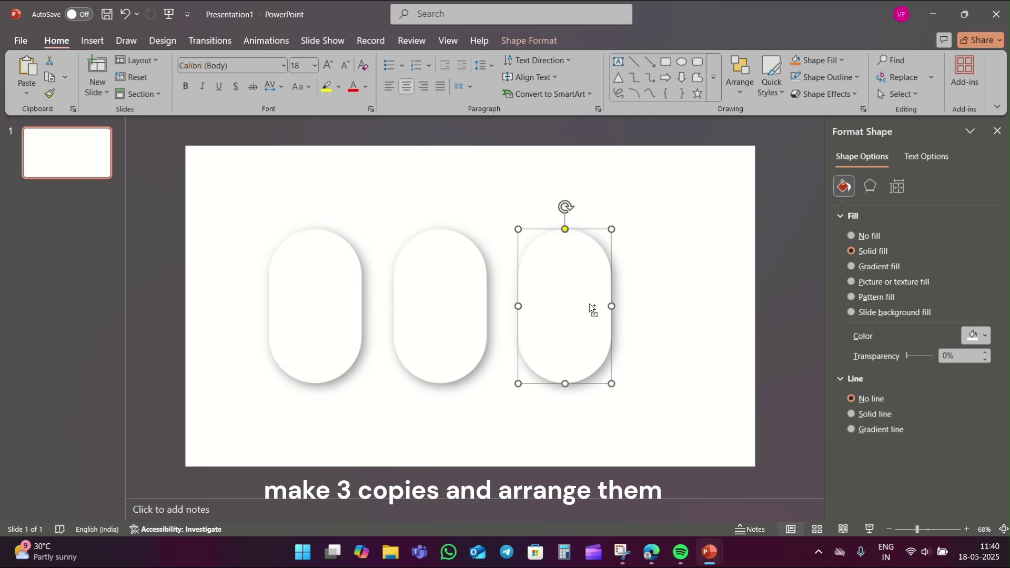
pyautogui.hotkey('ctrl', 'v')
pyautogui.moveTo(287, 316)
pyautogui.mouseDown()
pyautogui.moveTo(584, 314)
pyautogui.moveTo(681, 300)
pyautogui.mouseUp()
pyautogui.click(623, 153)
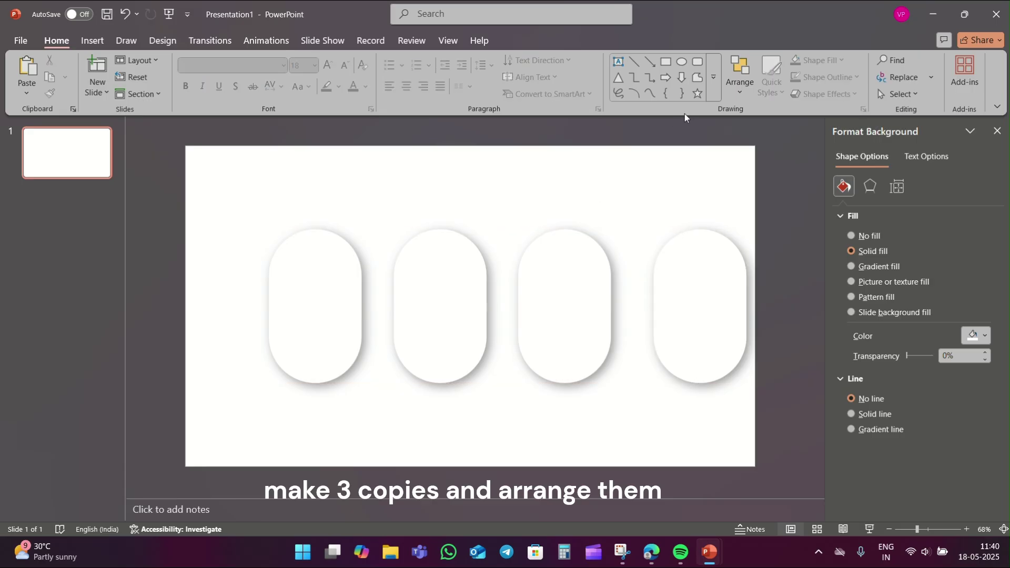
pyautogui.click(713, 93)
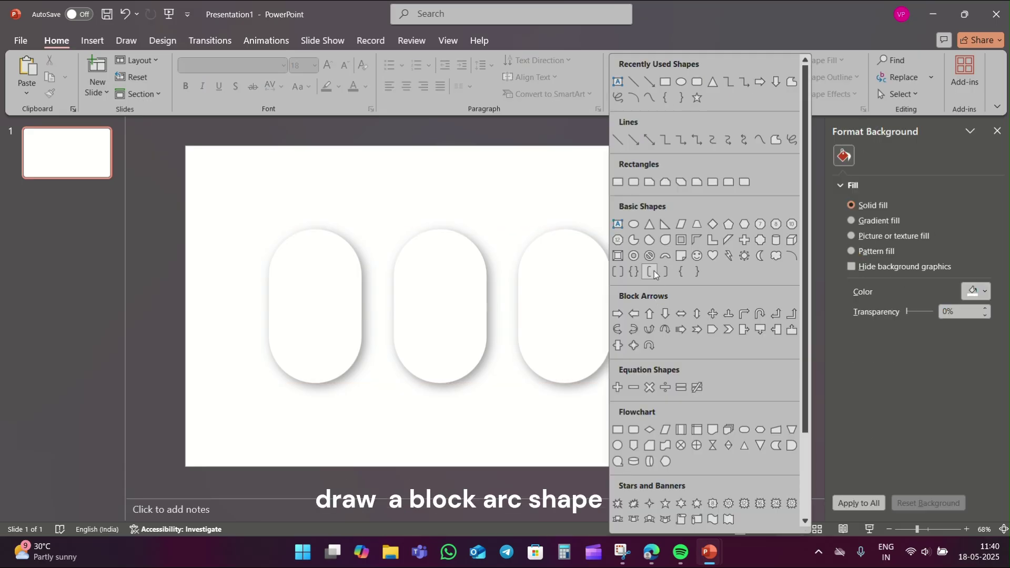
# Add a thin, upside-down, borderless blue block arc under the first pill.
pyautogui.click(664, 256)
pyautogui.moveTo(452, 177)
pyautogui.mouseDown()
pyautogui.moveTo(565, 266)
pyautogui.moveTo(557, 264)
pyautogui.mouseUp()
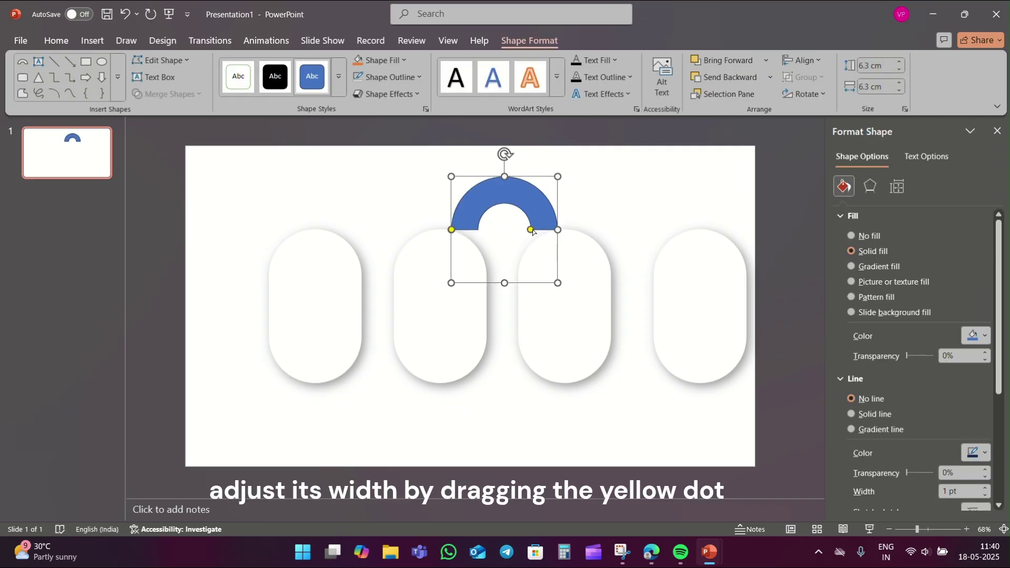
pyautogui.moveTo(531, 230); pyautogui.dragTo(552, 230)
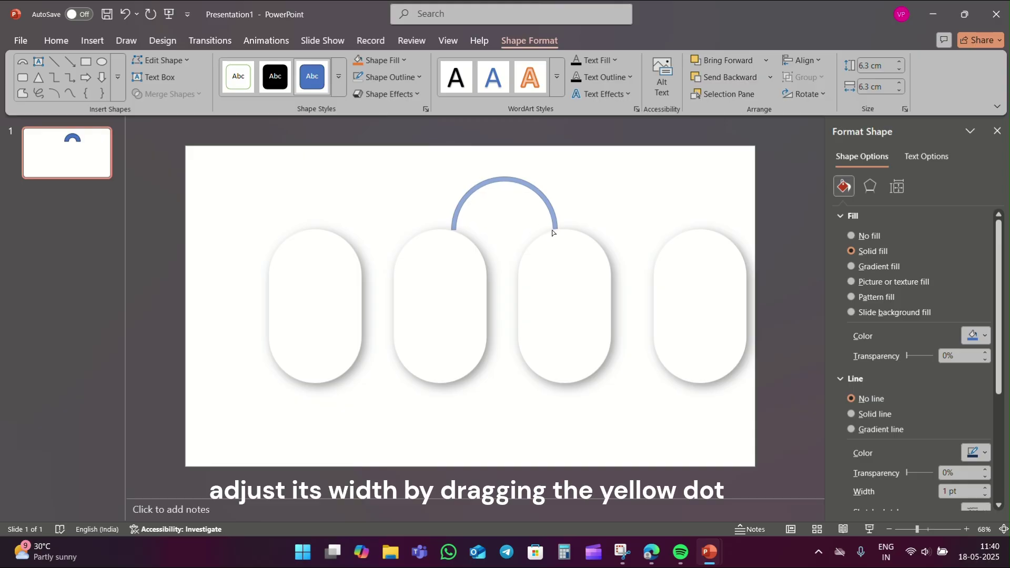
pyautogui.moveTo(505, 154); pyautogui.dragTo(480, 324)
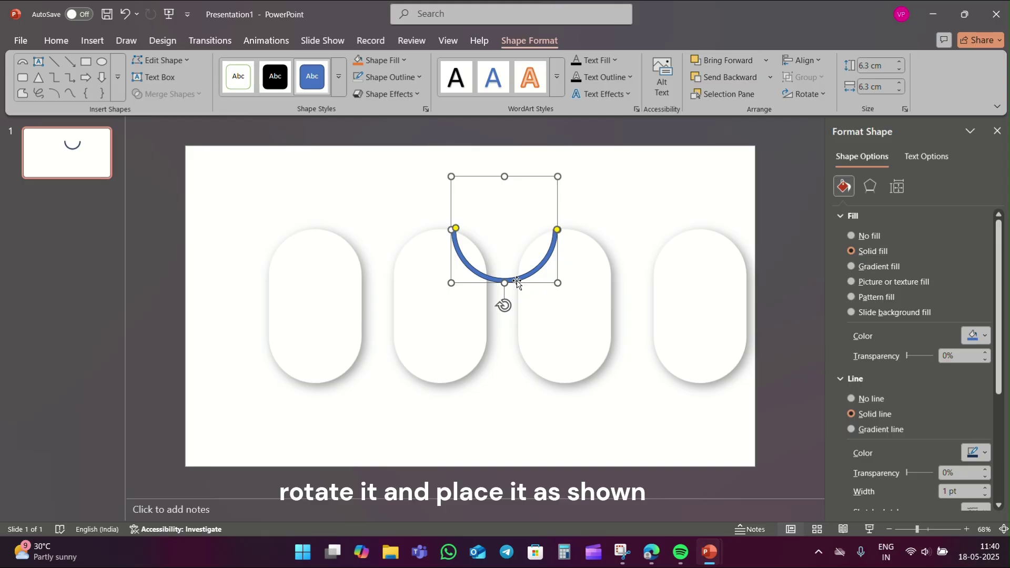
pyautogui.moveTo(524, 281)
pyautogui.mouseDown()
pyautogui.moveTo(313, 417)
pyautogui.moveTo(326, 407)
pyautogui.mouseUp()
pyautogui.moveTo(369, 300); pyautogui.dragTo(381, 300)
pyautogui.moveTo(363, 409); pyautogui.dragTo(356, 402)
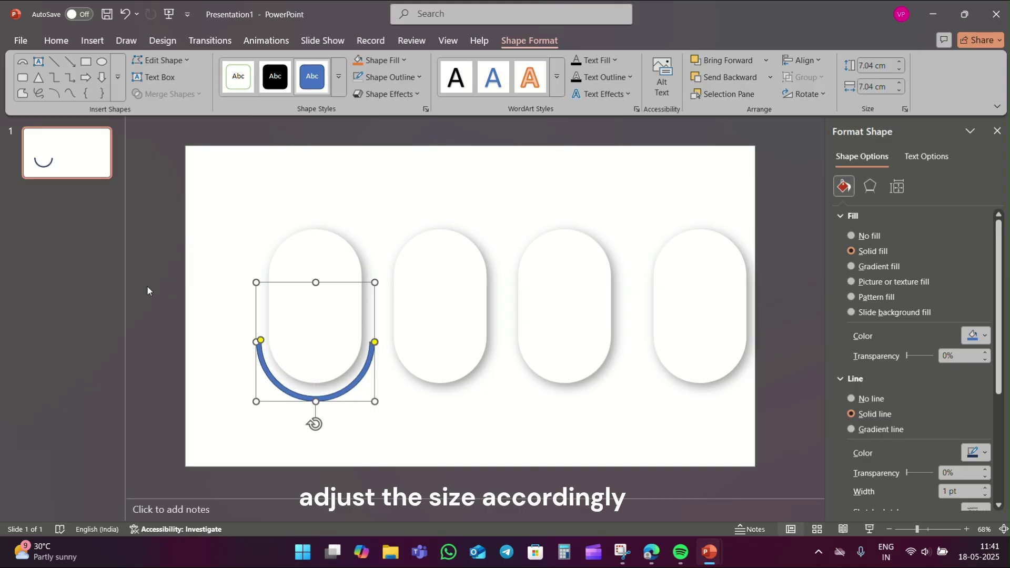
pyautogui.click(384, 78)
pyautogui.click(381, 300)
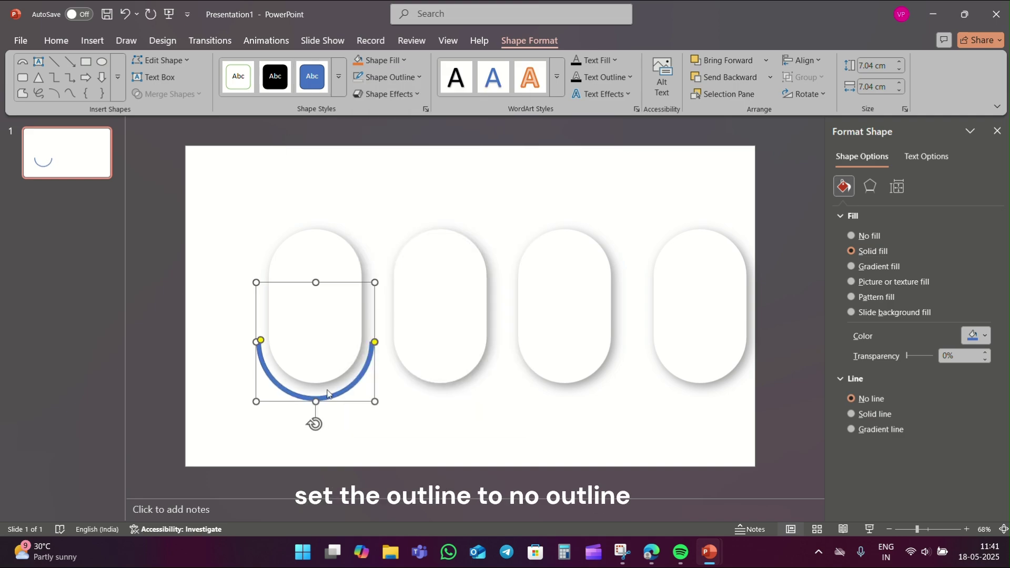
# Copy the arc, flip it vertically, and place it over the first pill's top.
pyautogui.hotkey('ctrl', 'c')
pyautogui.hotkey('ctrl', 'v')
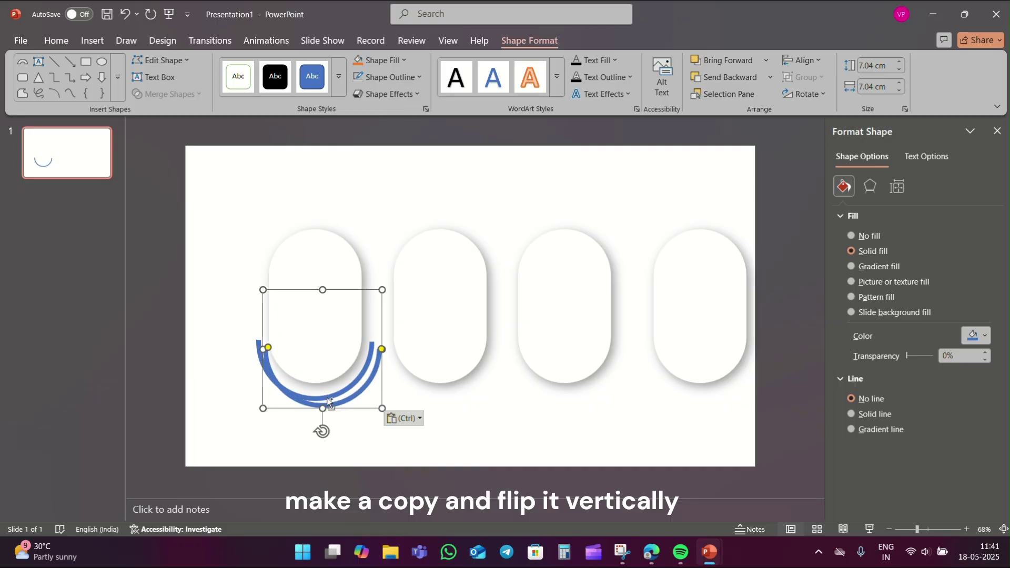
pyautogui.click(804, 94)
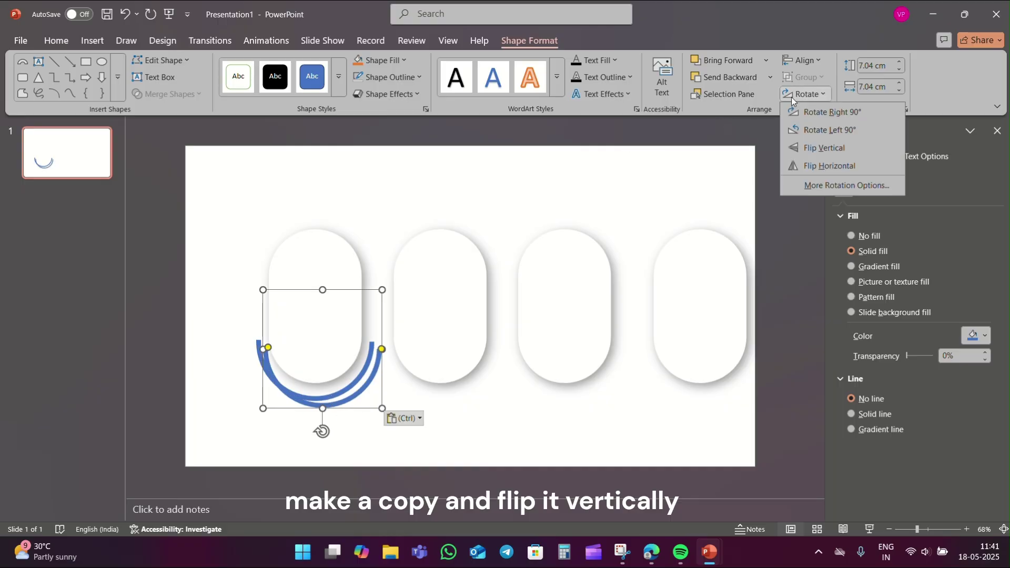
pyautogui.click(814, 151)
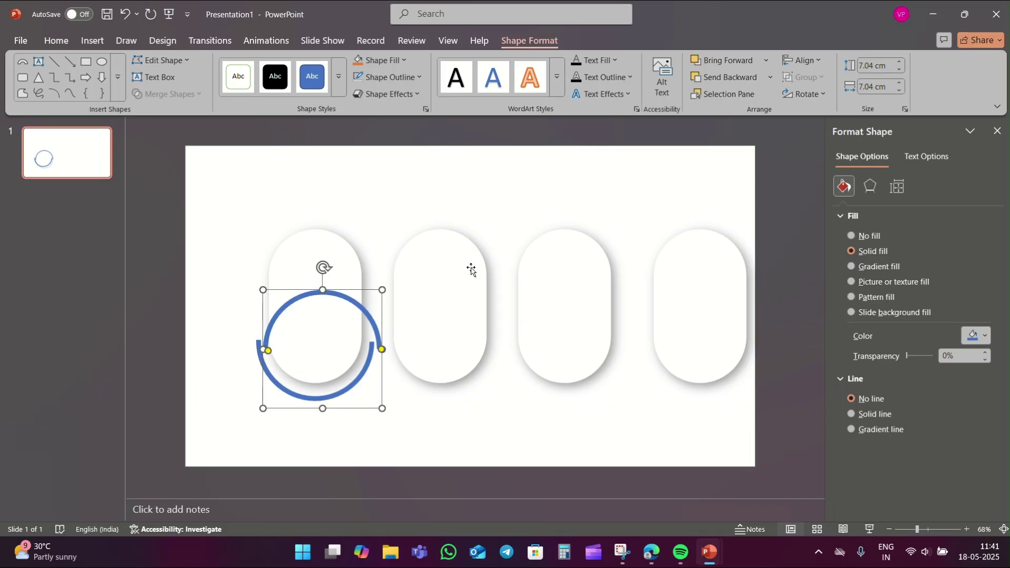
pyautogui.moveTo(372, 290); pyautogui.dragTo(364, 210)
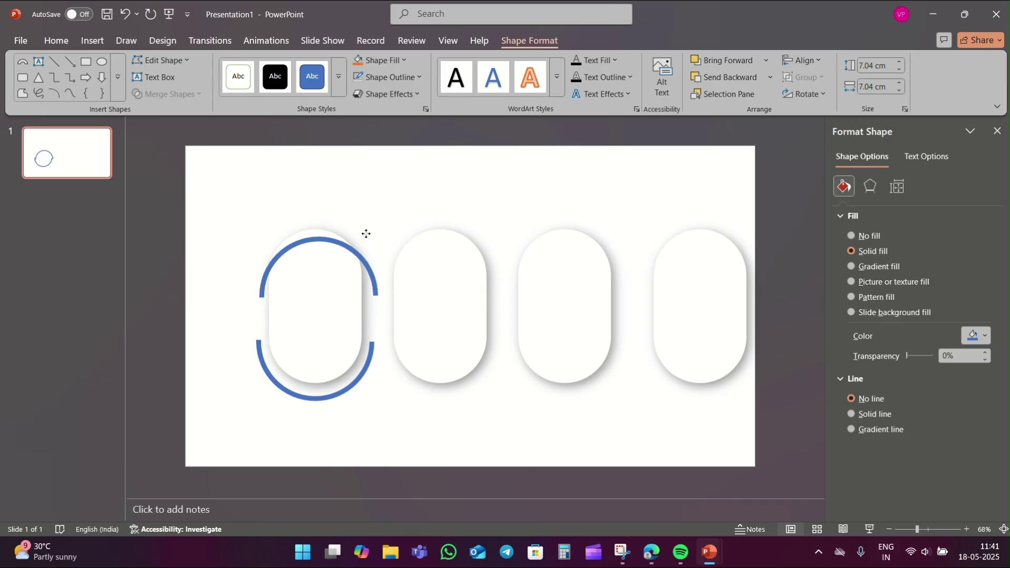
# Add a narrow borderless blue bar filling the arcs' left gap.
pyautogui.click(353, 196)
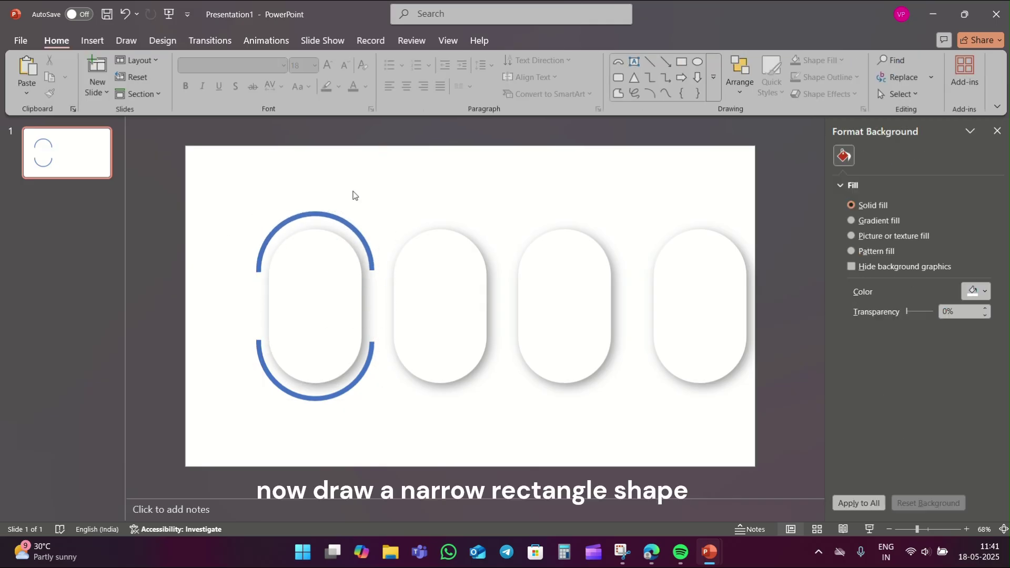
pyautogui.click(684, 62)
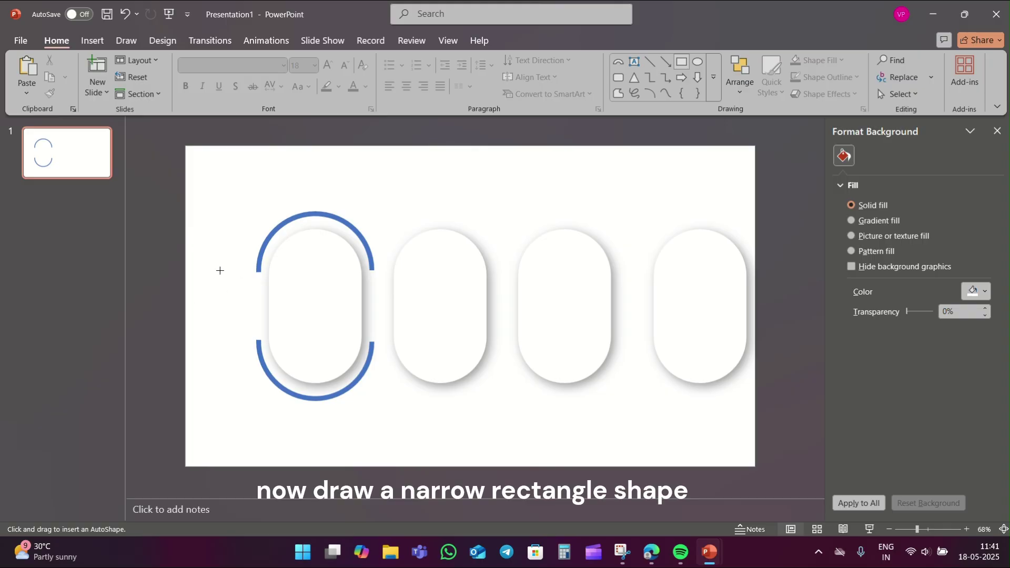
pyautogui.moveTo(224, 271); pyautogui.dragTo(233, 346)
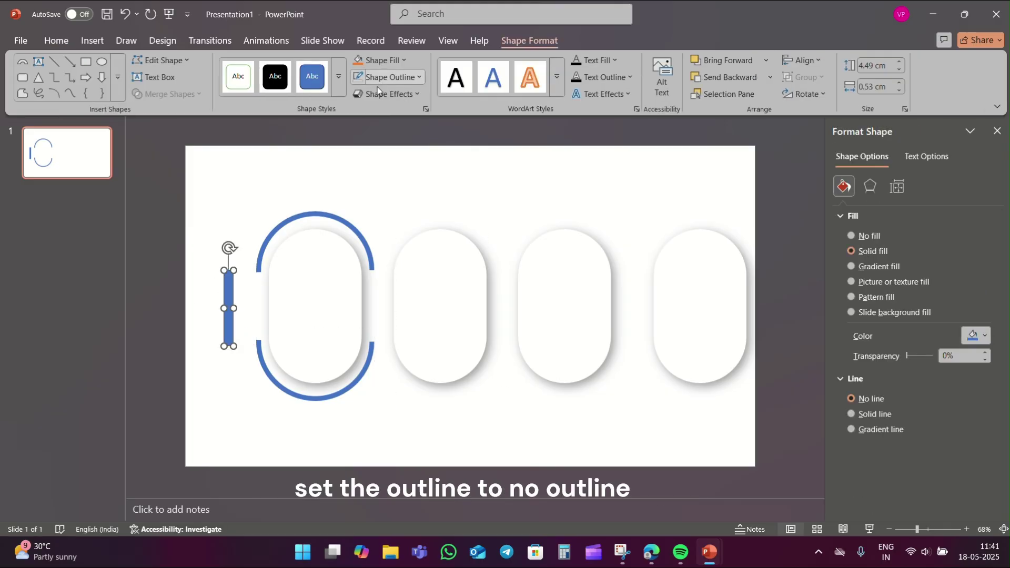
pyautogui.click(385, 77)
pyautogui.click(378, 302)
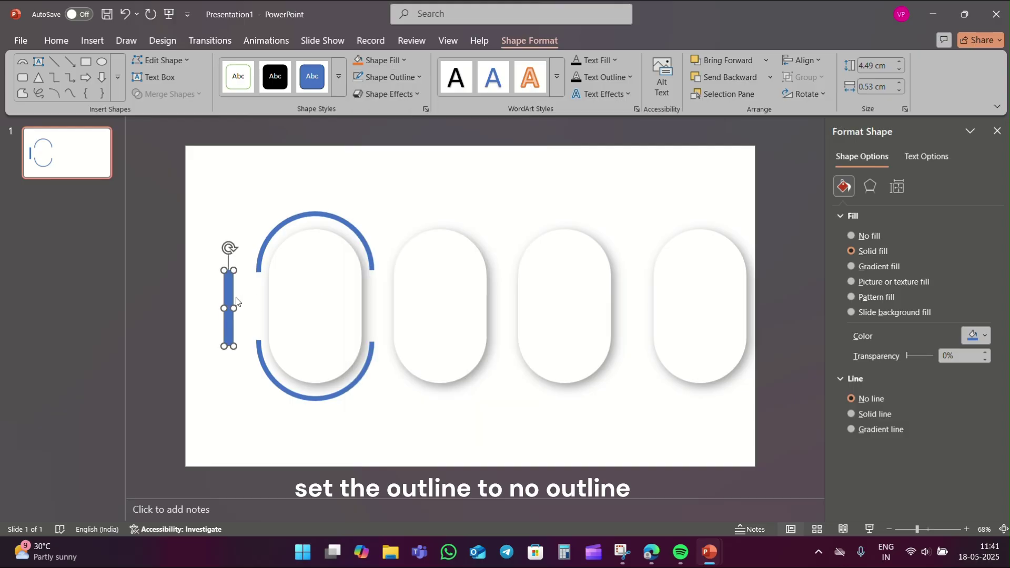
pyautogui.moveTo(229, 295); pyautogui.dragTo(261, 296)
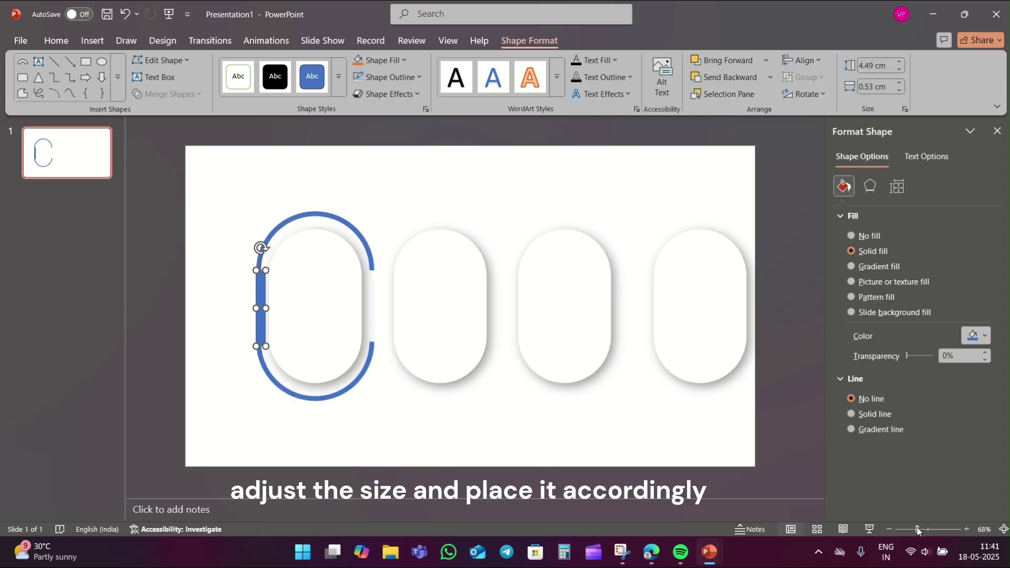
pyautogui.moveTo(919, 530); pyautogui.dragTo(925, 530)
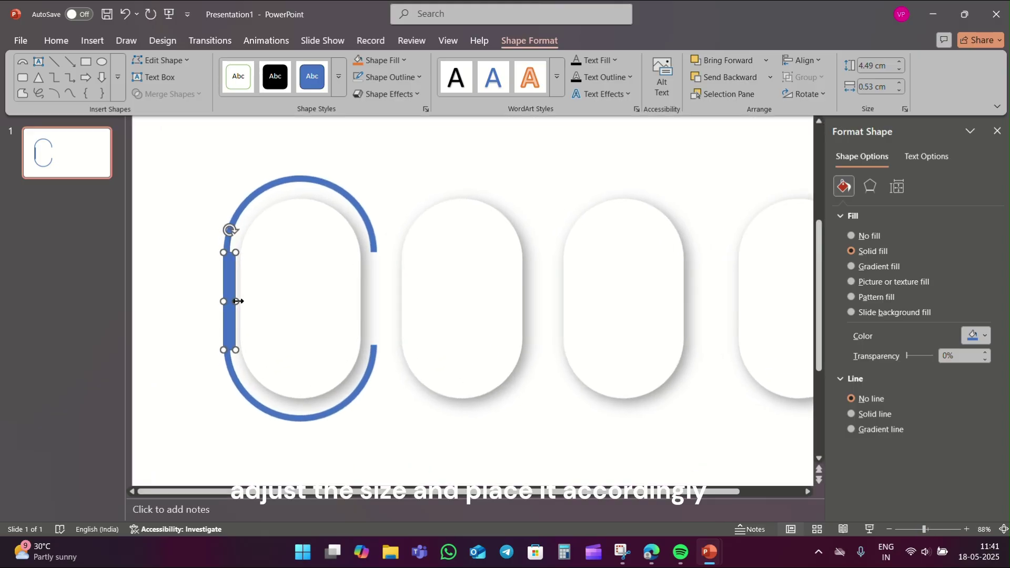
pyautogui.moveTo(238, 301); pyautogui.dragTo(230, 302)
pyautogui.click(169, 291)
# Copy the bar into the arcs' right gap to close the ring.
pyautogui.click(227, 291)
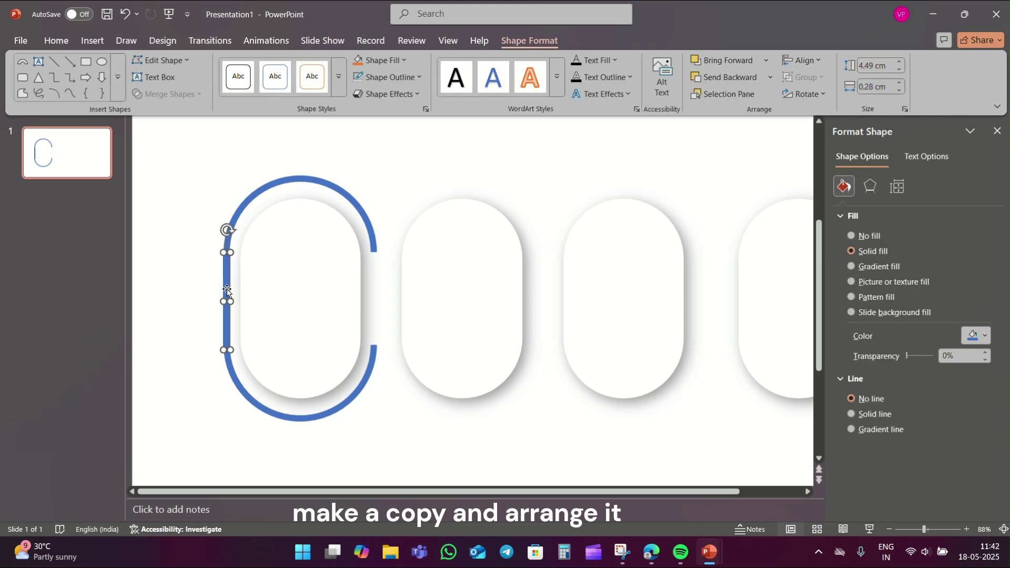
pyautogui.hotkey('ctrl', 'c')
pyautogui.hotkey('ctrl', 'v')
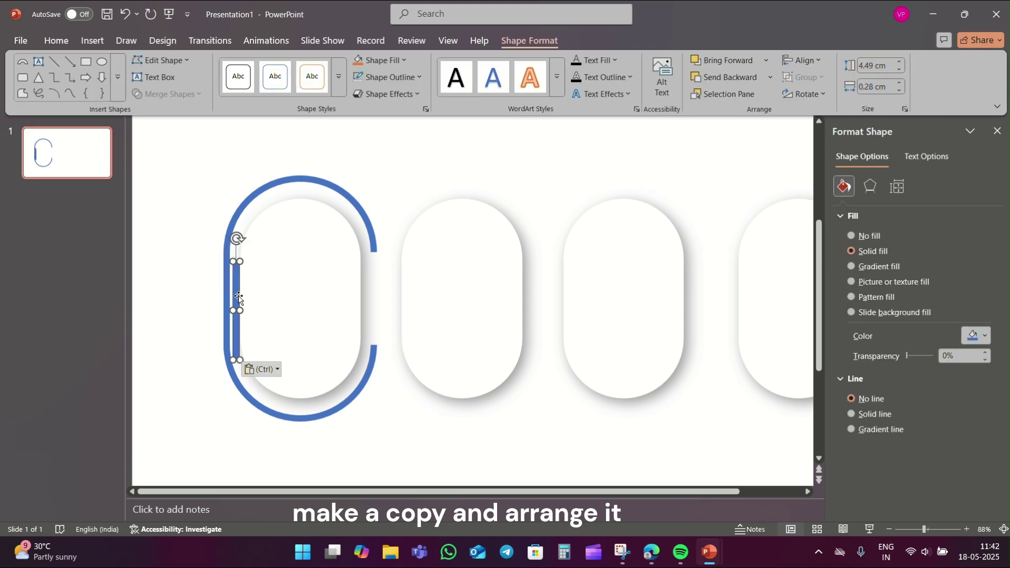
pyautogui.moveTo(239, 297); pyautogui.dragTo(372, 288)
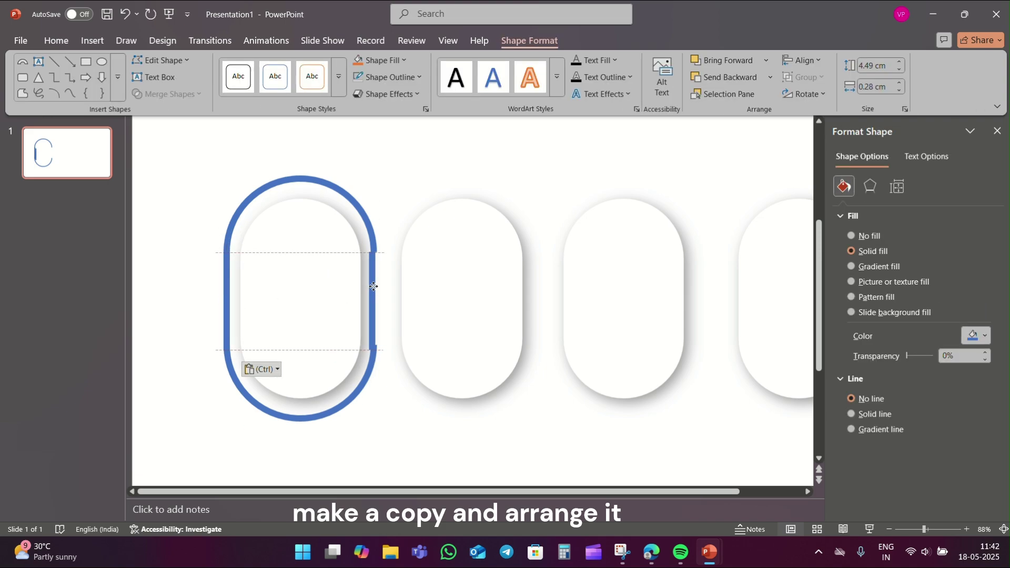
pyautogui.moveTo(374, 287); pyautogui.dragTo(375, 288)
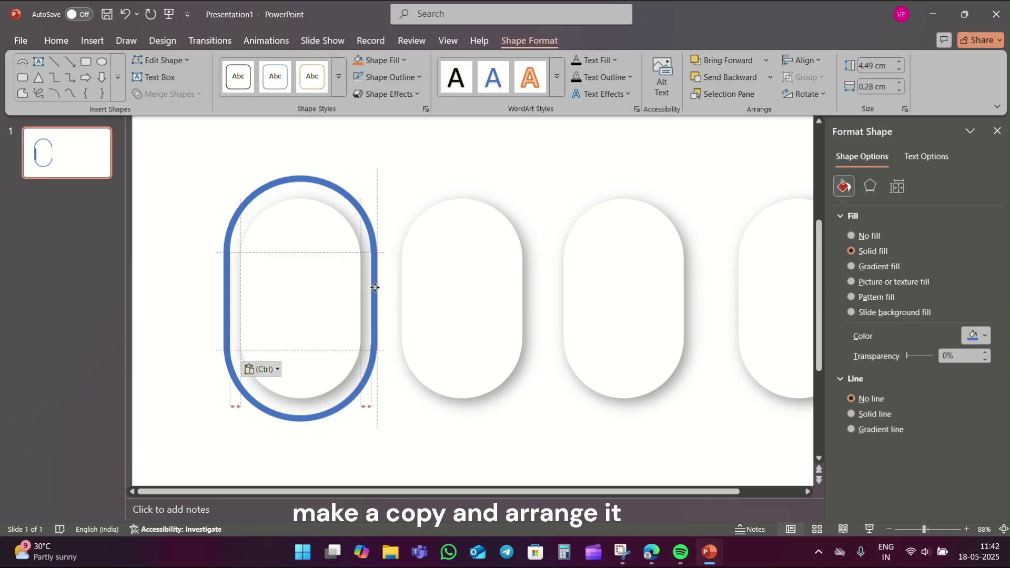
pyautogui.press('Escape')
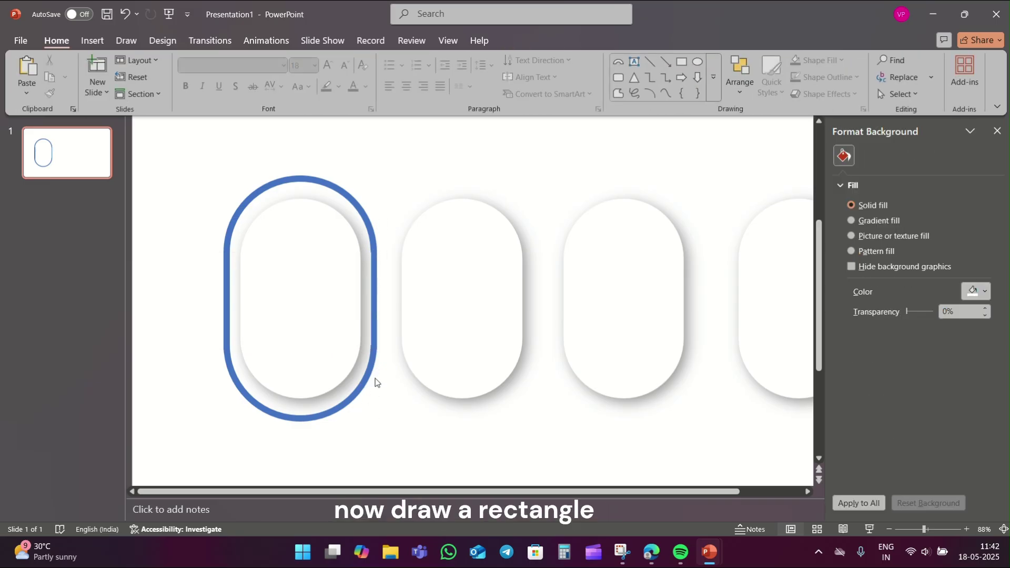
# Subtract a rectangle from the loop's lower right to open the curve.
pyautogui.click(681, 62)
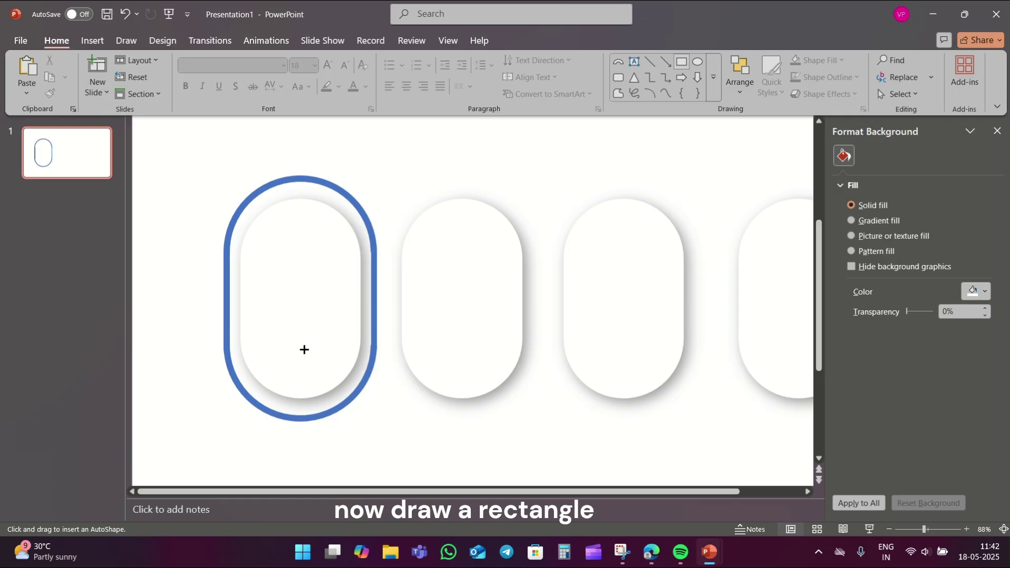
pyautogui.moveTo(304, 349); pyautogui.dragTo(535, 479)
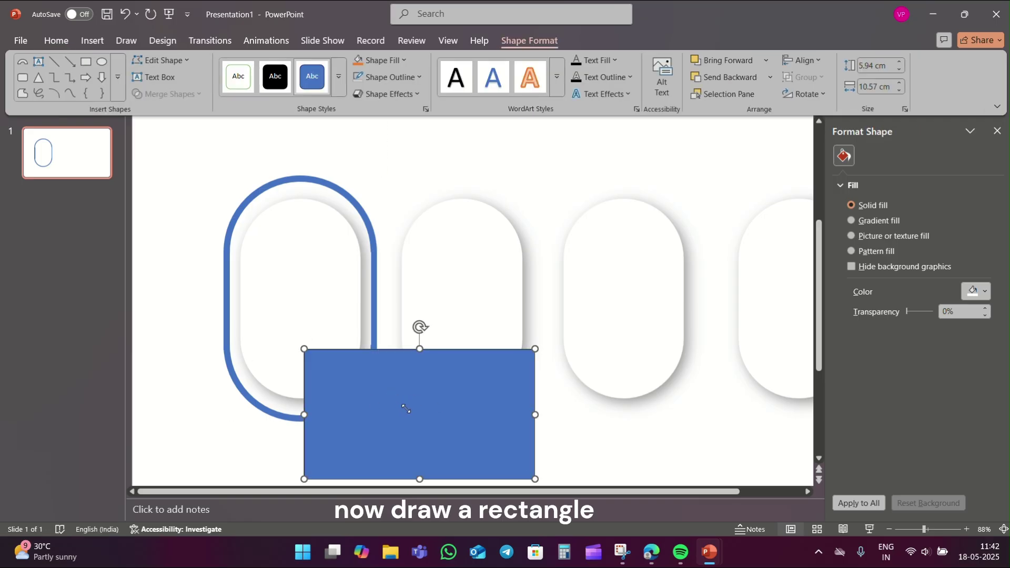
pyautogui.moveTo(406, 409); pyautogui.dragTo(369, 403)
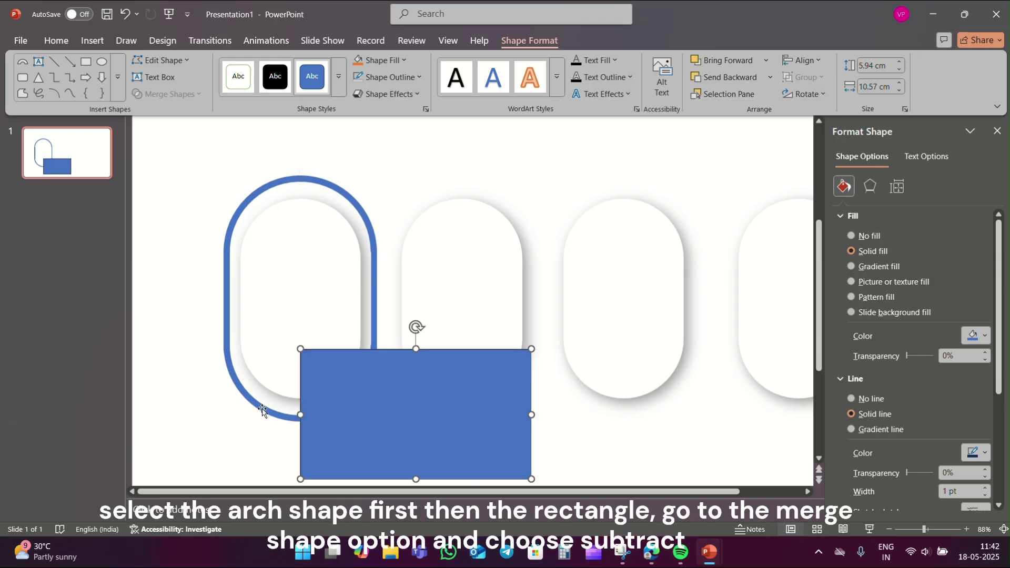
pyautogui.click(262, 411)
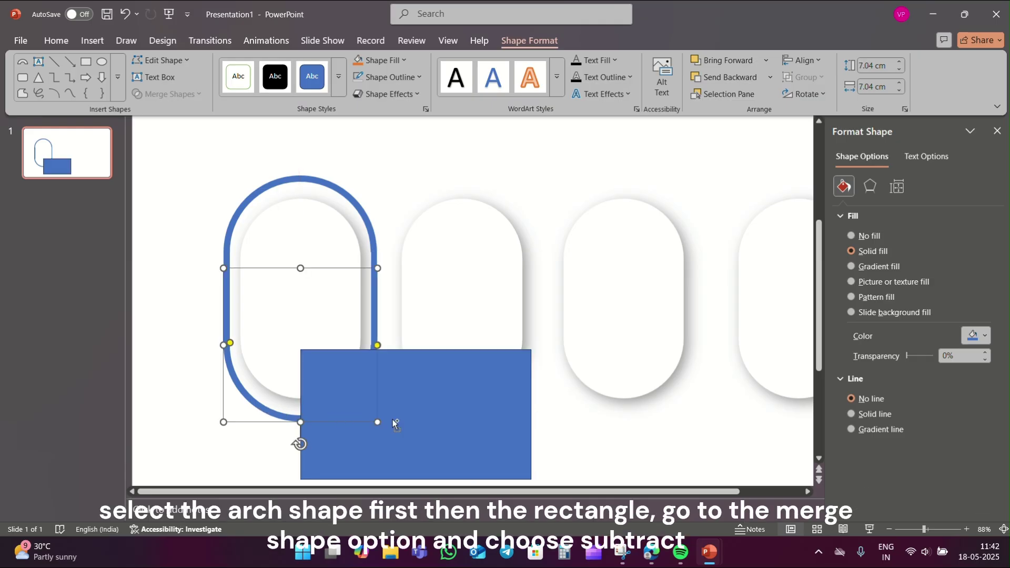
pyautogui.keyDown('shift'); pyautogui.click(413, 419); pyautogui.keyUp('shift')
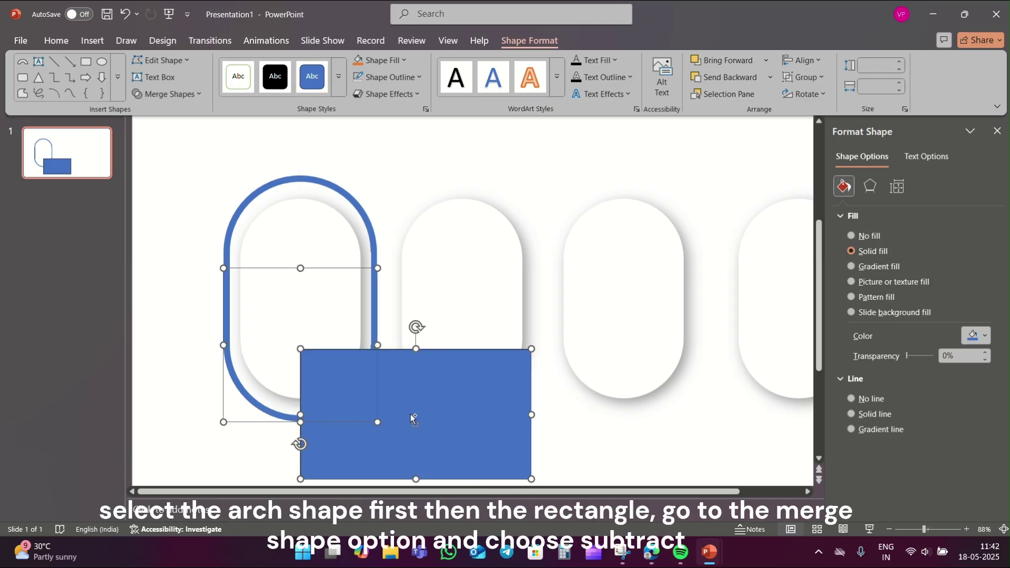
pyautogui.click(176, 94)
pyautogui.click(162, 183)
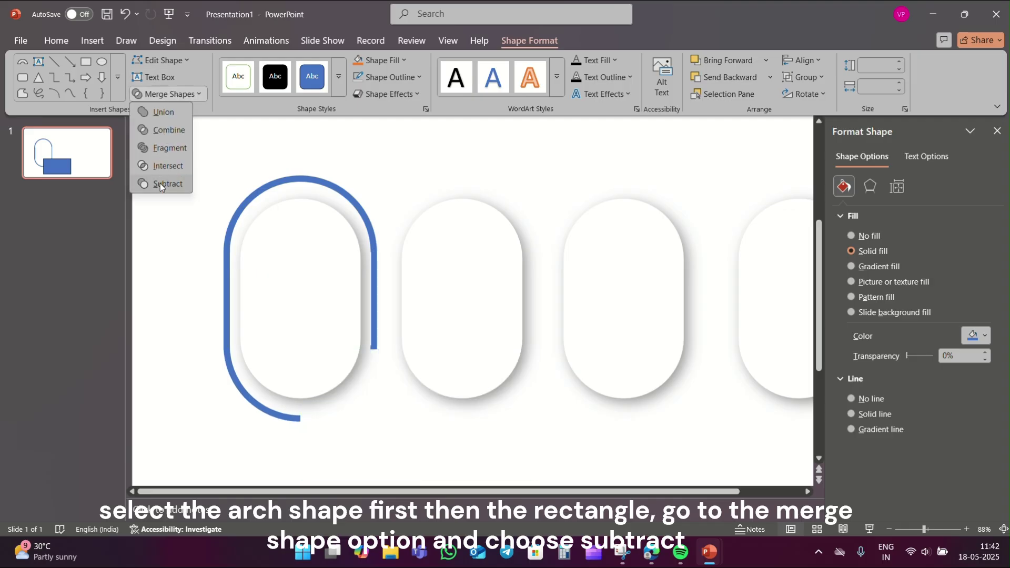
# Duplicate the loop's top arch with Ctrl+D.
pyautogui.click(415, 409)
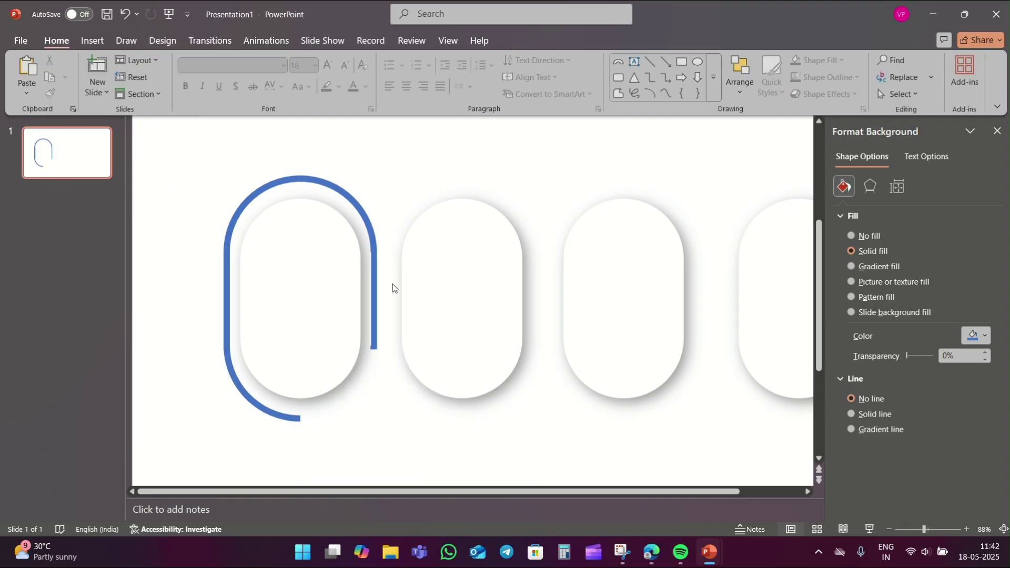
pyautogui.click(311, 178)
pyautogui.hotkey('ctrl', 'd')
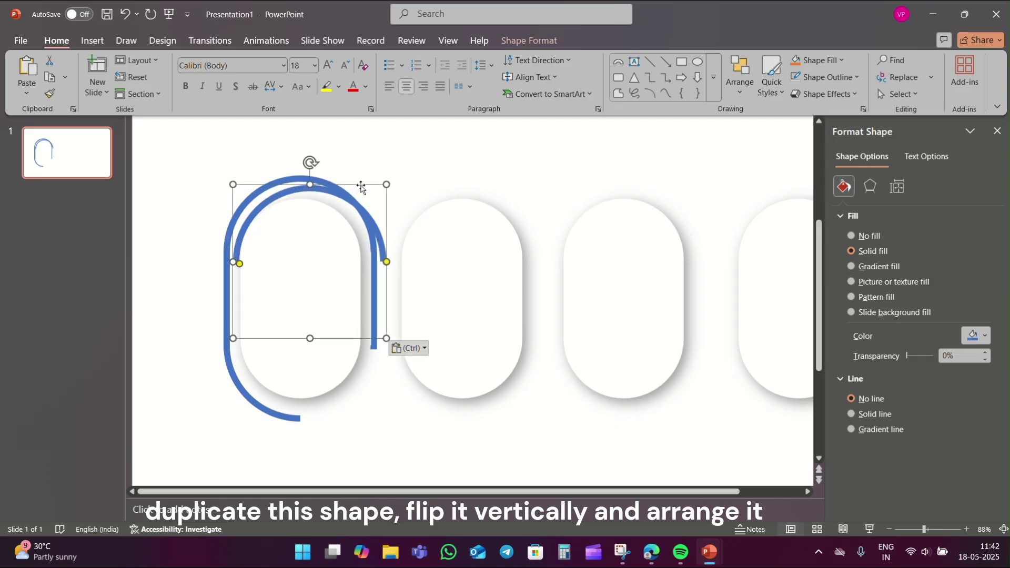
# Flip the arch copy into a U under the second pill and shift that pill into it.
pyautogui.moveTo(361, 187); pyautogui.dragTo(515, 201)
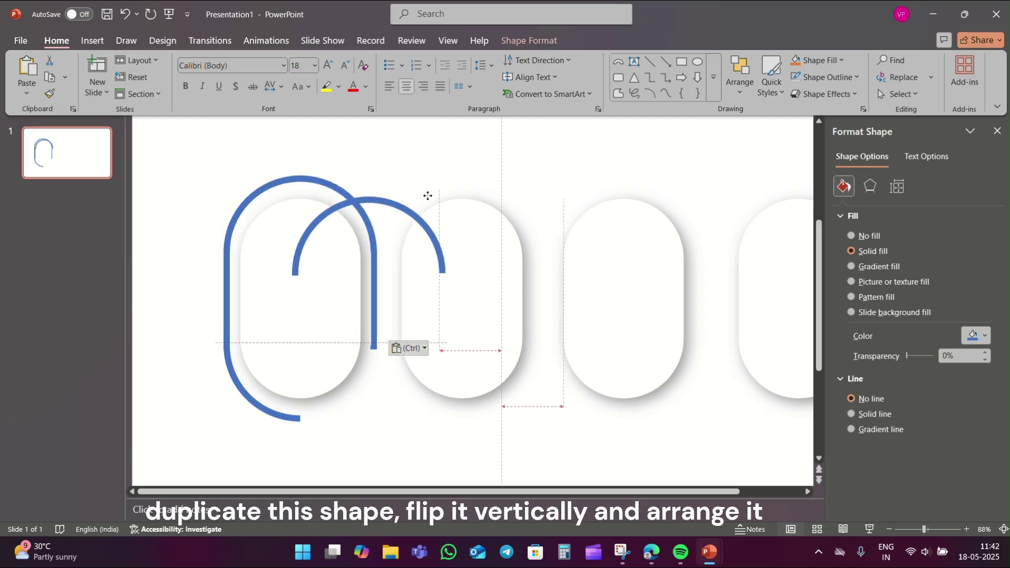
pyautogui.click(548, 48)
pyautogui.click(807, 93)
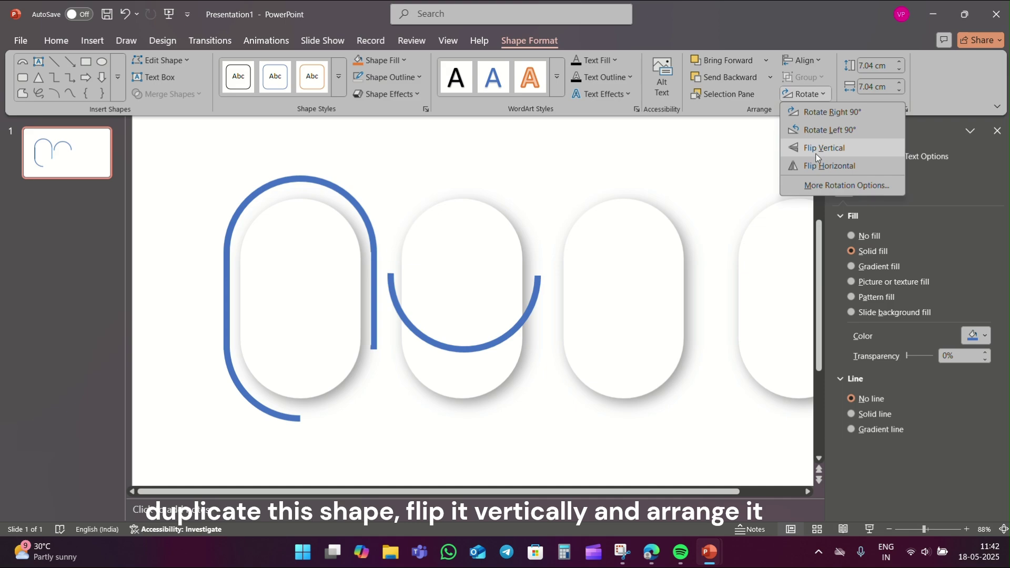
pyautogui.click(816, 153)
pyautogui.moveTo(527, 322); pyautogui.dragTo(510, 393)
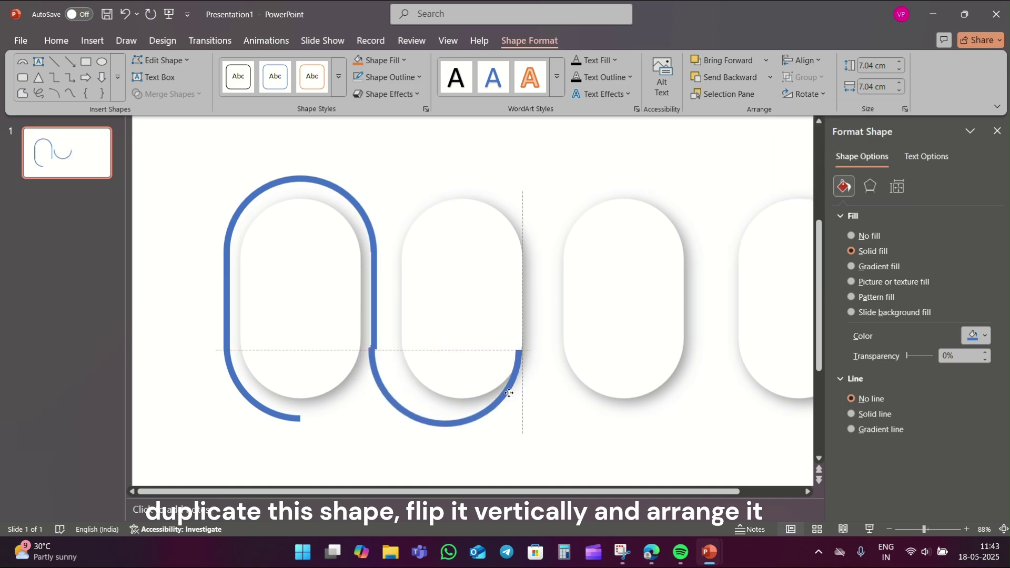
pyautogui.moveTo(508, 393); pyautogui.dragTo(509, 393)
pyautogui.click(528, 205)
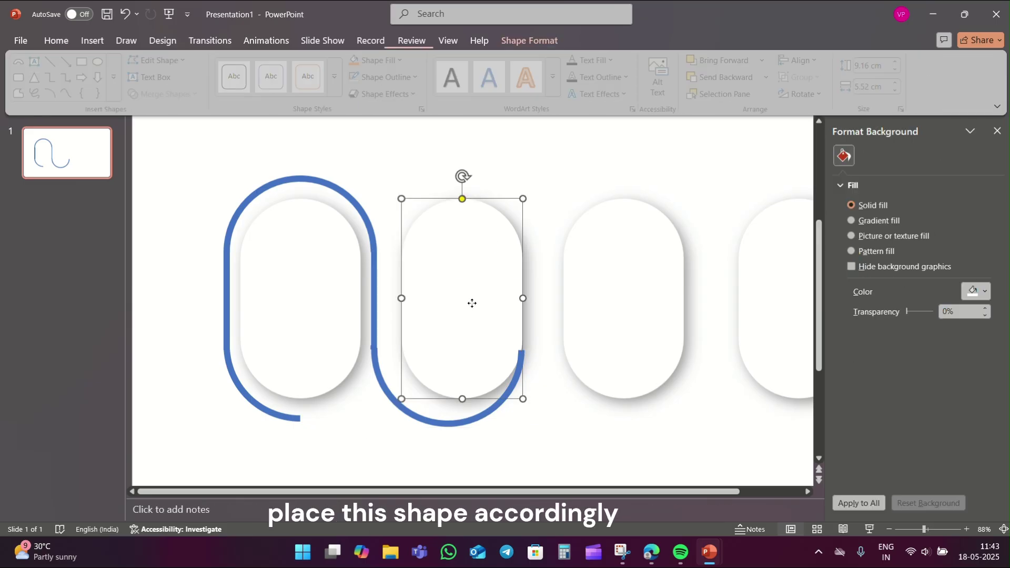
pyautogui.moveTo(471, 300); pyautogui.dragTo(455, 304)
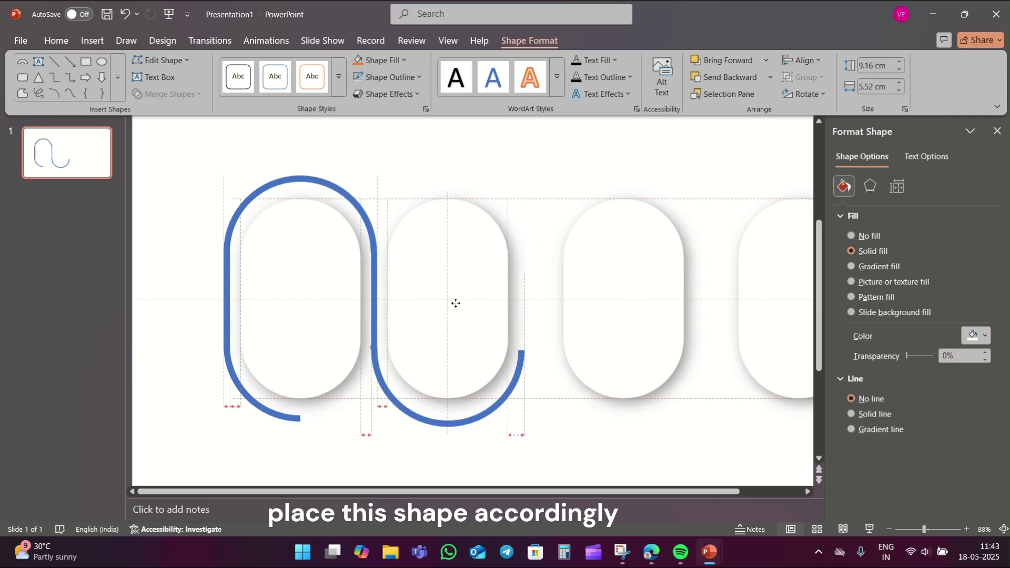
pyautogui.click(547, 413)
# Copy a vertical bar up to the U's right end.
pyautogui.click(376, 310)
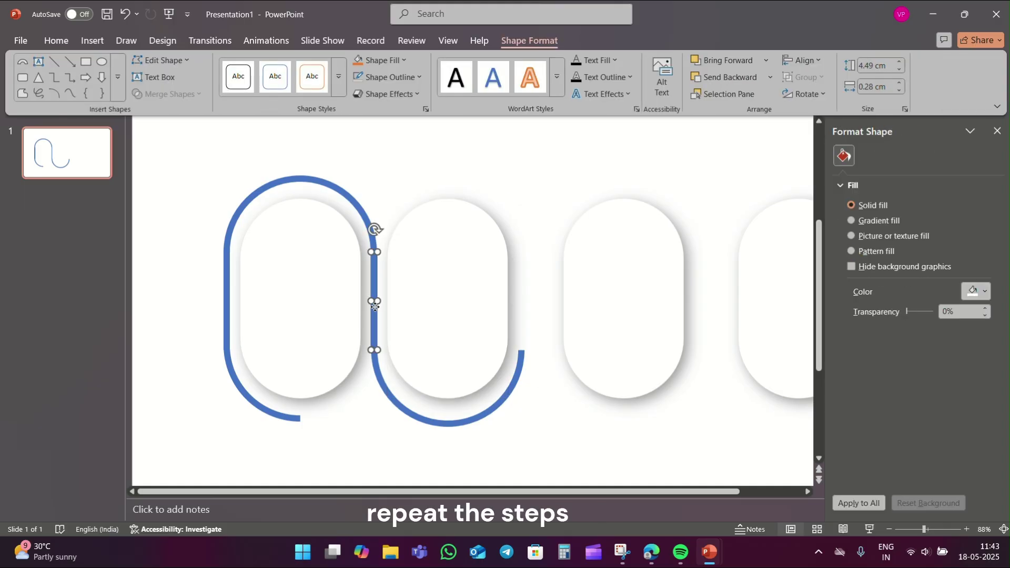
pyautogui.hotkey('ctrl', 'c')
pyautogui.hotkey('ctrl', 'v')
pyautogui.moveTo(406, 294); pyautogui.dragTo(522, 289)
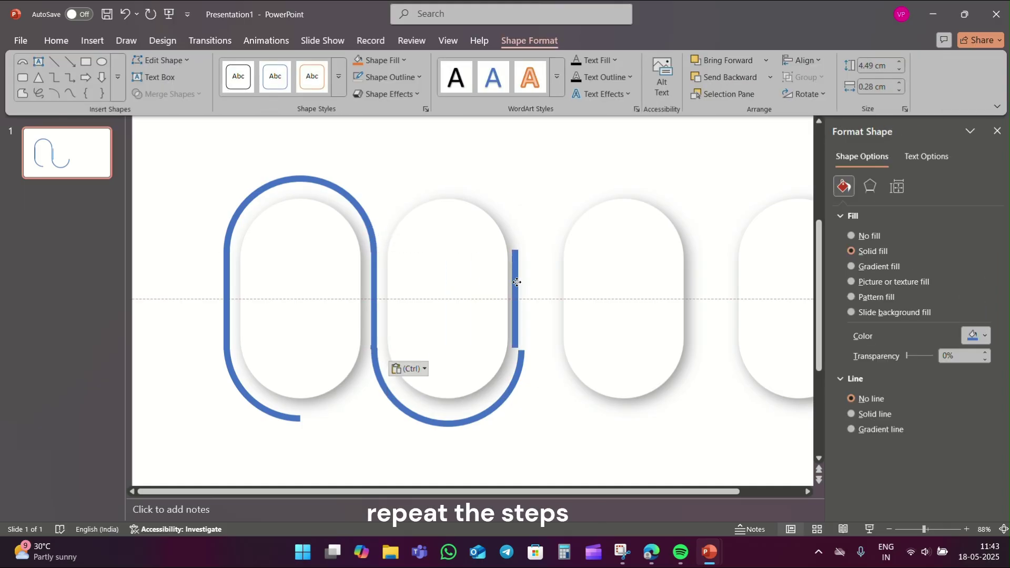
# Place a top arch copy over the third pill and move the pill under it.
pyautogui.click(313, 182)
pyautogui.hotkey('ctrl', 'c')
pyautogui.hotkey('ctrl', 'v')
pyautogui.moveTo(319, 186)
pyautogui.mouseDown()
pyautogui.moveTo(626, 181)
pyautogui.moveTo(627, 191)
pyautogui.mouseUp()
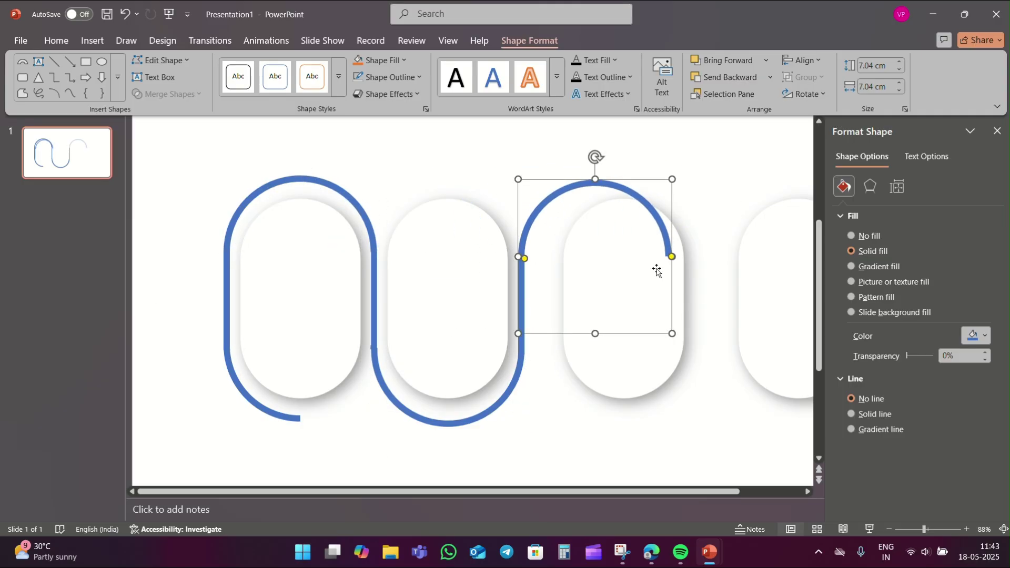
pyautogui.click(651, 370)
pyautogui.moveTo(651, 370)
pyautogui.mouseDown()
pyautogui.moveTo(605, 335)
pyautogui.moveTo(619, 320)
pyautogui.mouseUp()
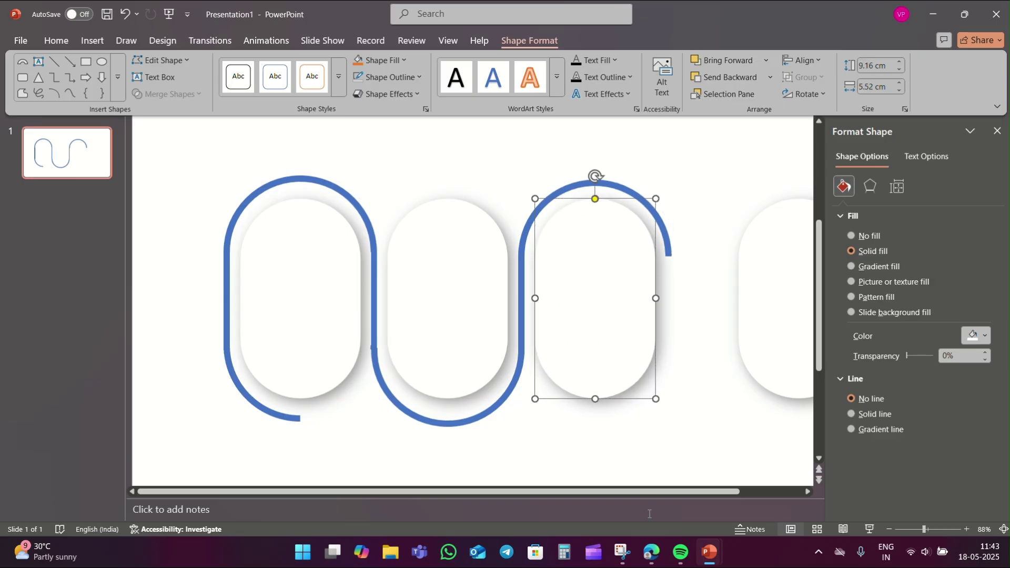
# Duplicate the lower U arc and place it under the fourth pill.
pyautogui.click(461, 421)
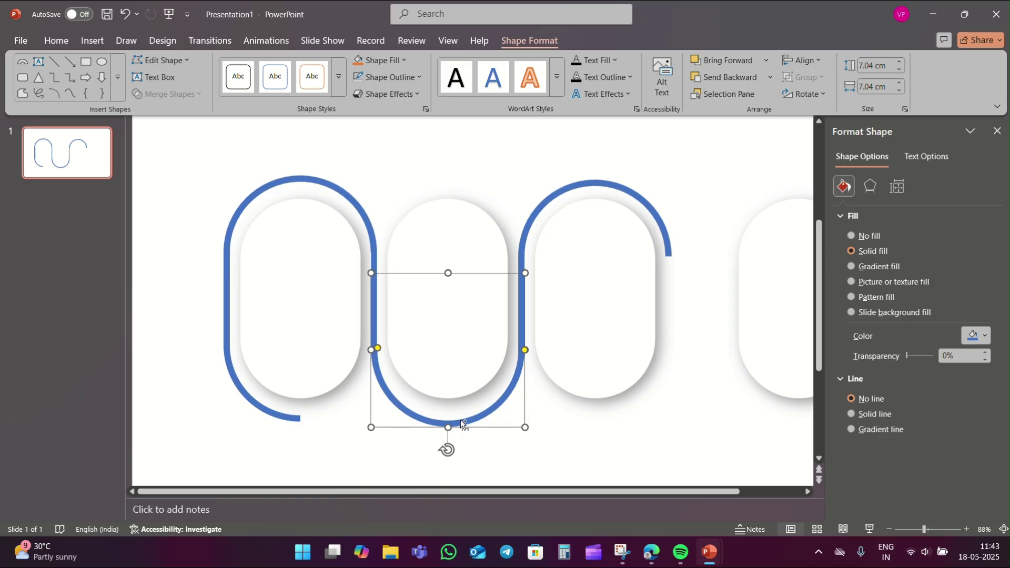
pyautogui.hotkey('ctrl', 'v')
pyautogui.moveTo(463, 425)
pyautogui.mouseDown()
pyautogui.moveTo(806, 435)
pyautogui.moveTo(776, 434)
pyautogui.mouseUp()
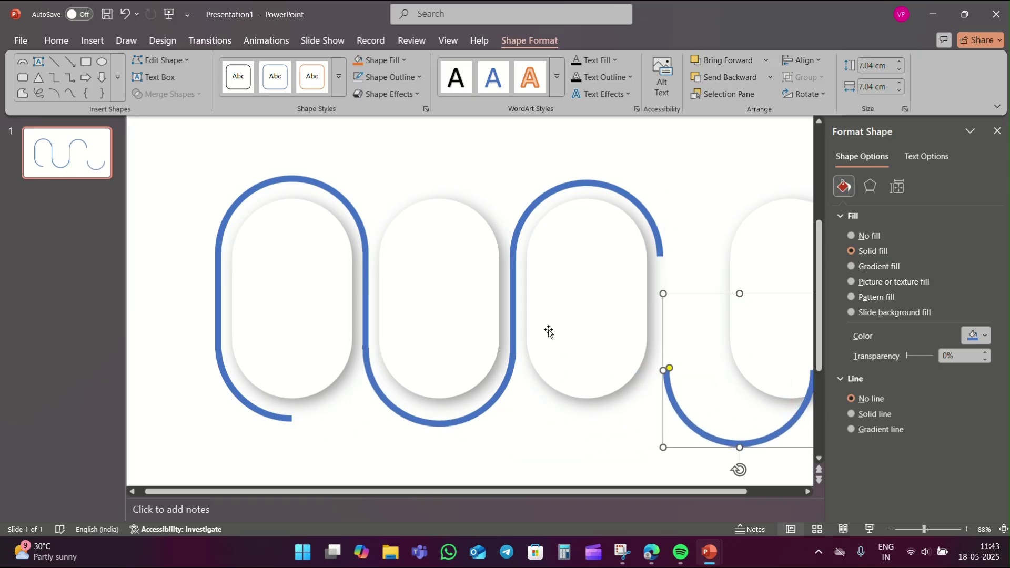
# Copy a vertical bar beside the third arch.
pyautogui.click(507, 311)
pyautogui.hotkey('ctrl', 'c')
pyautogui.hotkey('ctrl', 'v')
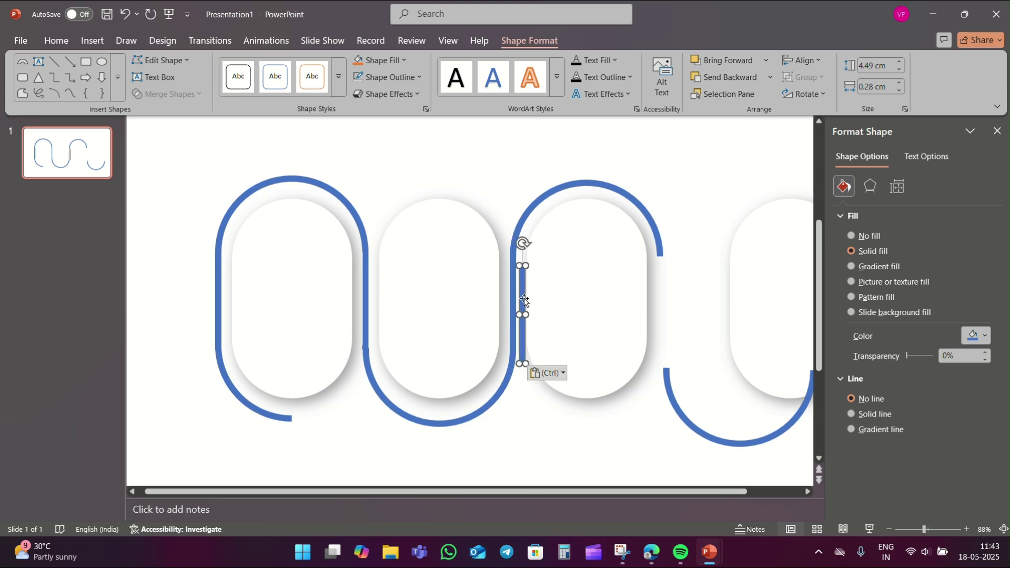
pyautogui.moveTo(525, 301); pyautogui.dragTo(661, 292)
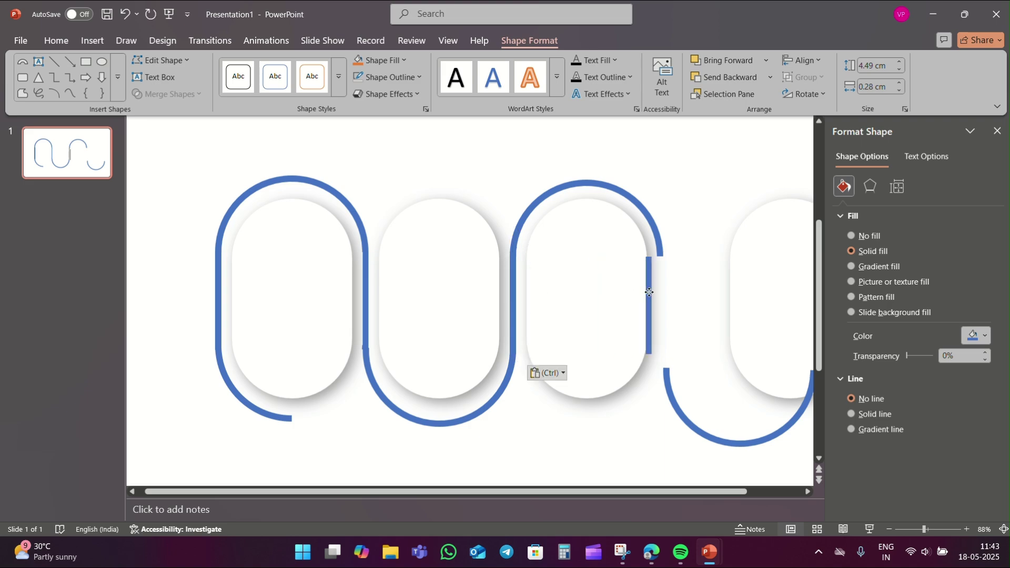
pyautogui.click(688, 291)
# Raise the lower-right arc, move the last pill into it, and add its right-side line.
pyautogui.moveTo(735, 449); pyautogui.dragTo(751, 430)
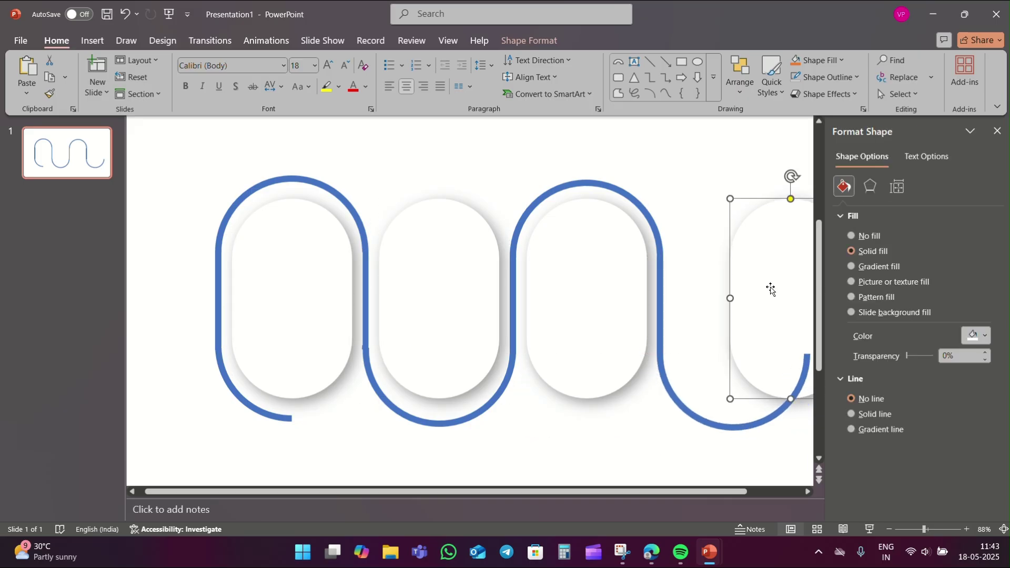
pyautogui.moveTo(769, 288); pyautogui.dragTo(723, 294)
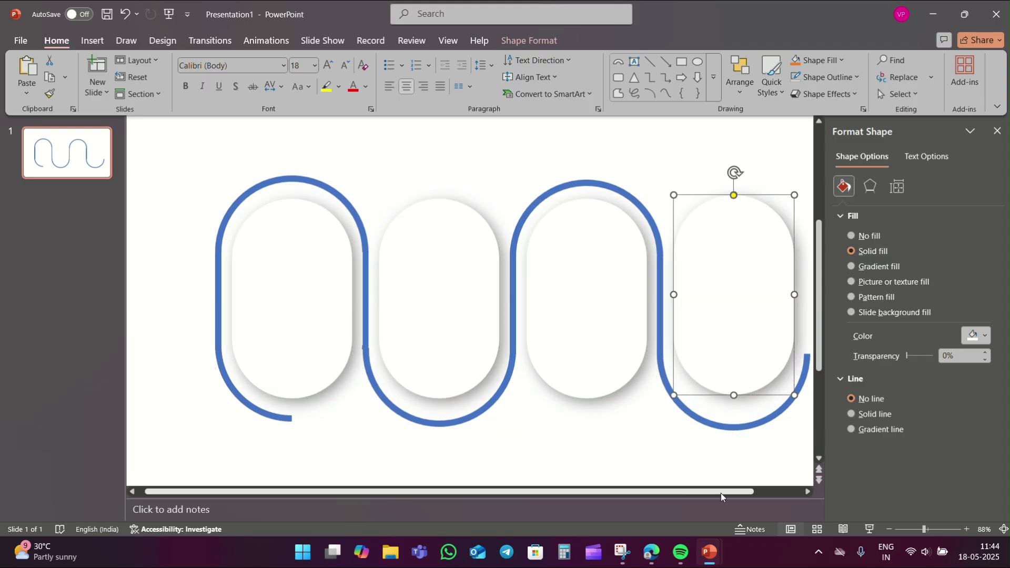
pyautogui.moveTo(739, 491); pyautogui.dragTo(772, 495)
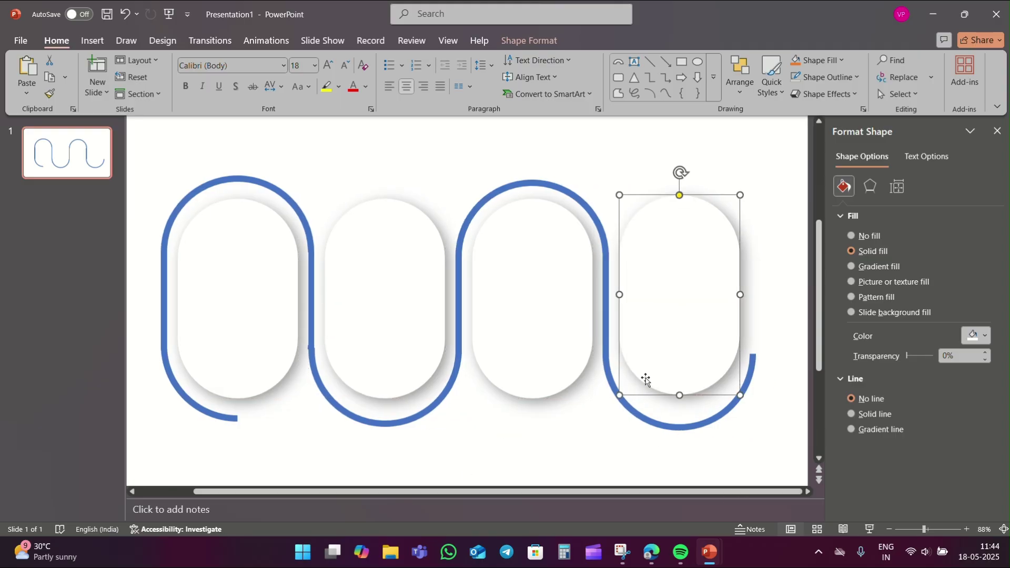
pyautogui.click(609, 296)
pyautogui.hotkey('ctrl', 'v')
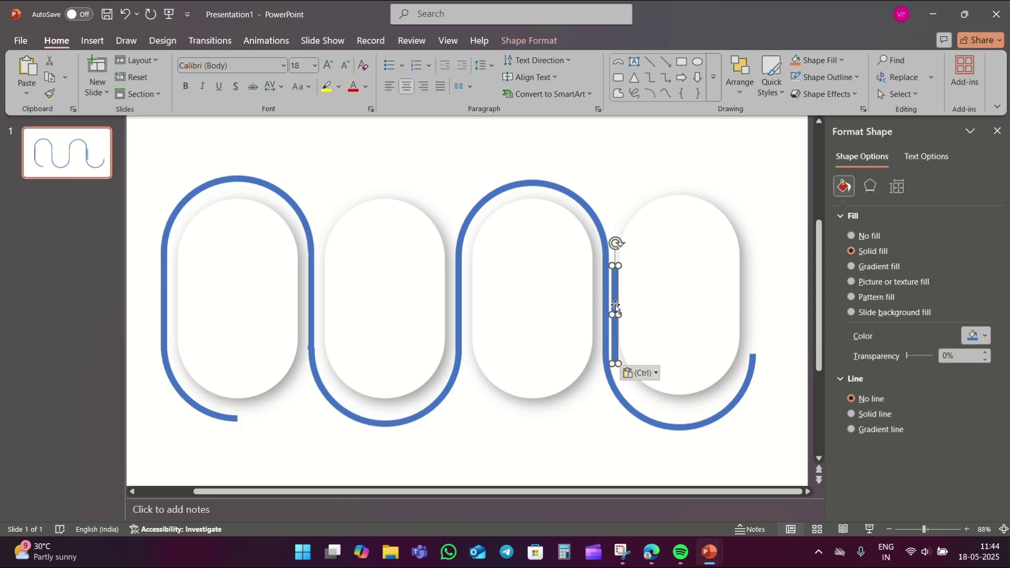
pyautogui.moveTo(608, 295); pyautogui.dragTo(753, 295)
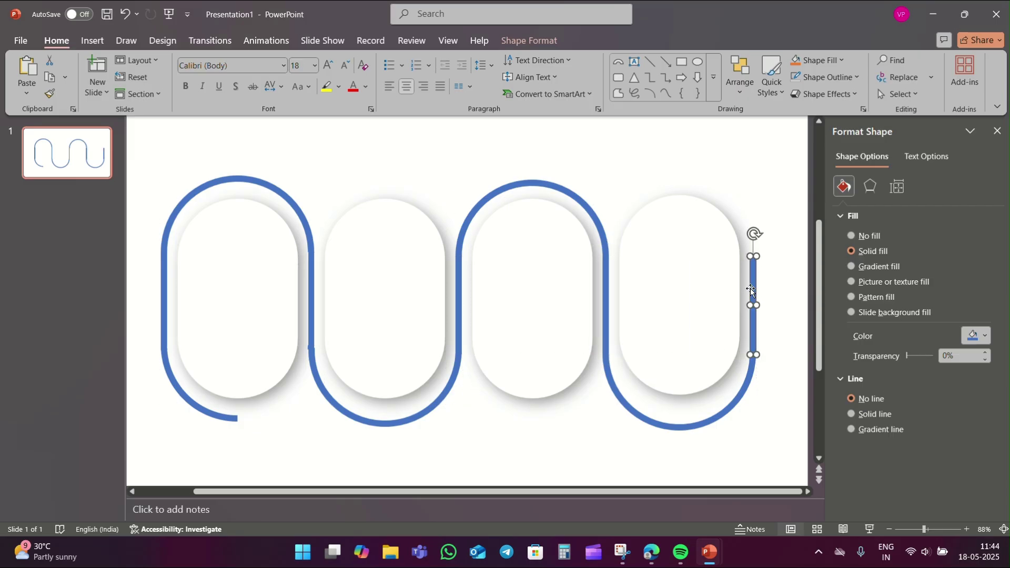
pyautogui.click(752, 202)
# Copy the third loop's top arc onto the fourth loop to close it.
pyautogui.click(567, 189)
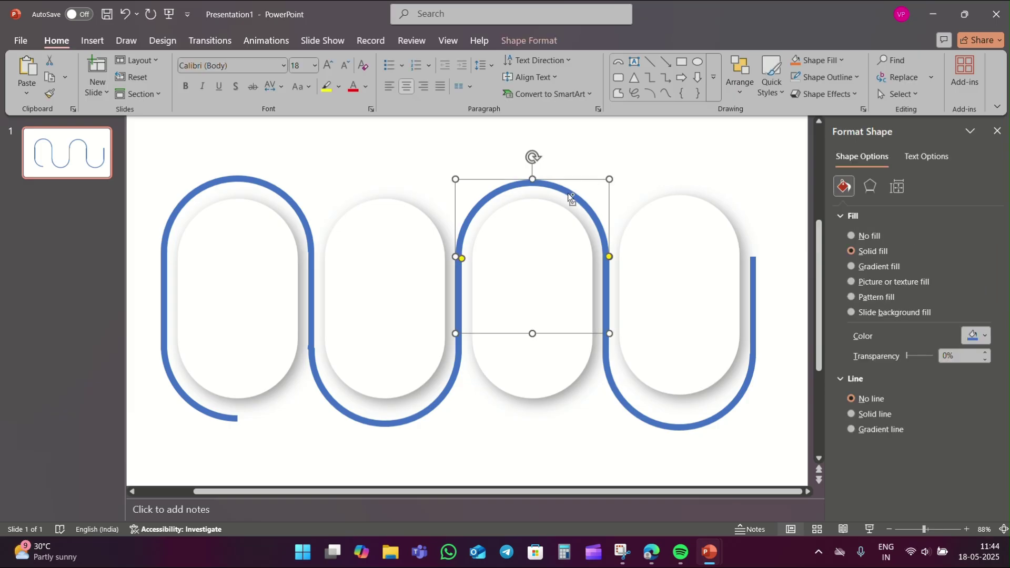
pyautogui.hotkey('ctrl', 'c')
pyautogui.hotkey('ctrl', 'v')
pyautogui.moveTo(587, 207); pyautogui.dragTo(724, 199)
# Align the second, third and fourth pills evenly with the first.
pyautogui.moveTo(675, 277); pyautogui.dragTo(677, 278)
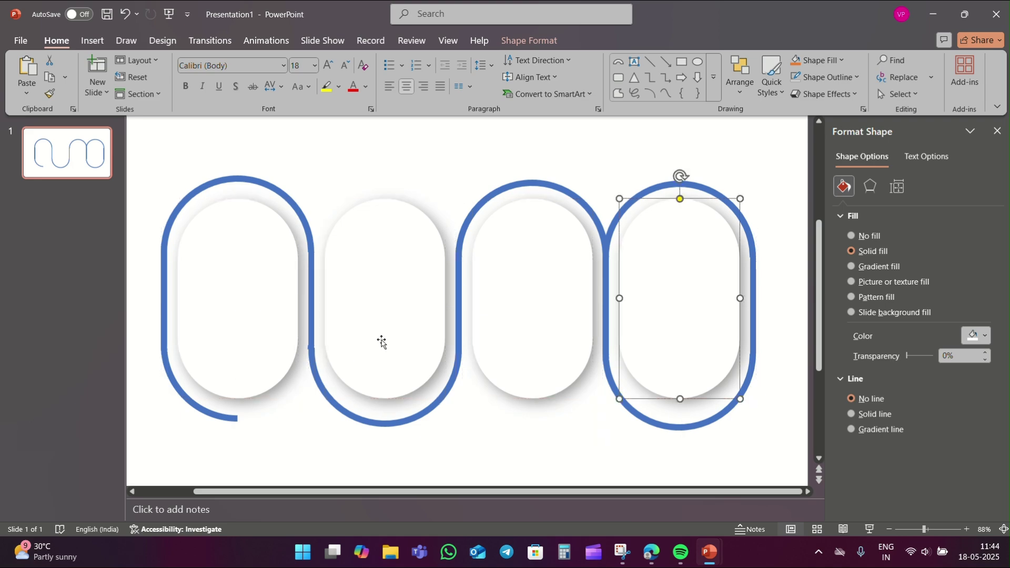
pyautogui.moveTo(393, 309); pyautogui.dragTo(391, 316)
pyautogui.moveTo(532, 295); pyautogui.dragTo(532, 302)
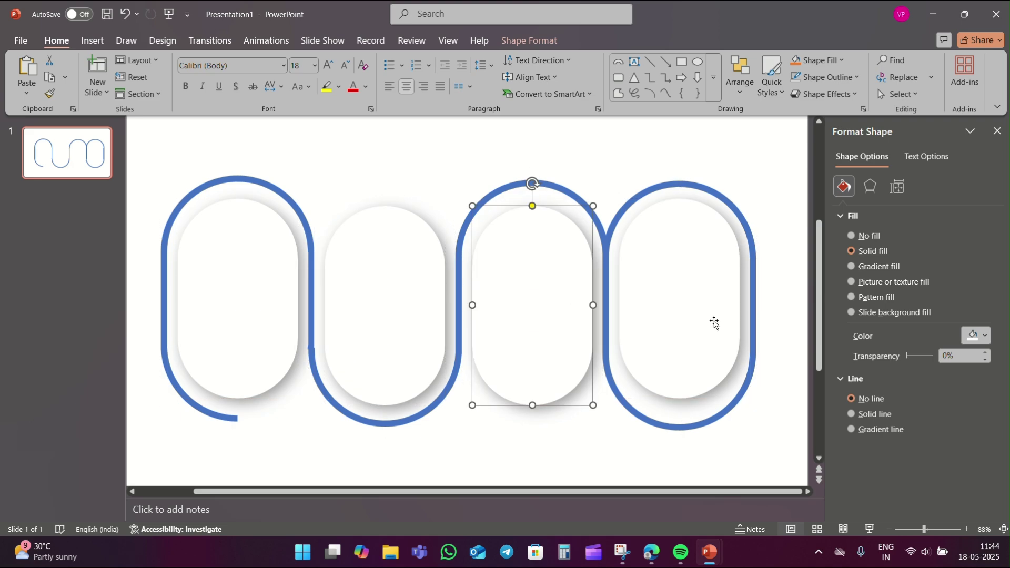
pyautogui.moveTo(703, 308); pyautogui.dragTo(702, 313)
# Subtract a rectangle from the fourth ring's top-left so the wave ends open.
pyautogui.click(616, 192)
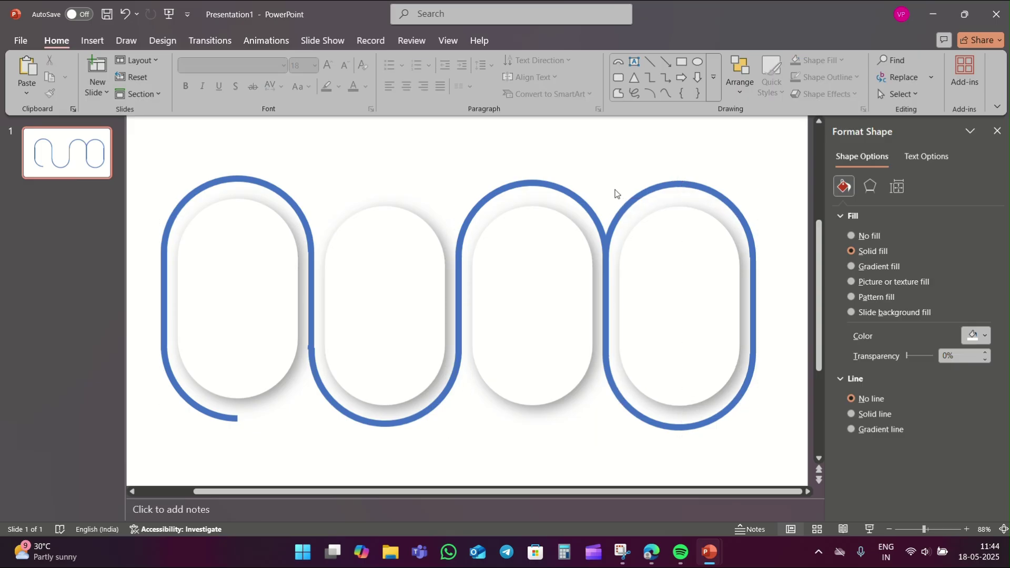
pyautogui.click(681, 61)
pyautogui.moveTo(577, 132); pyautogui.dragTo(680, 285)
pyautogui.keyDown('shift'); pyautogui.click(711, 190); pyautogui.keyUp('shift')
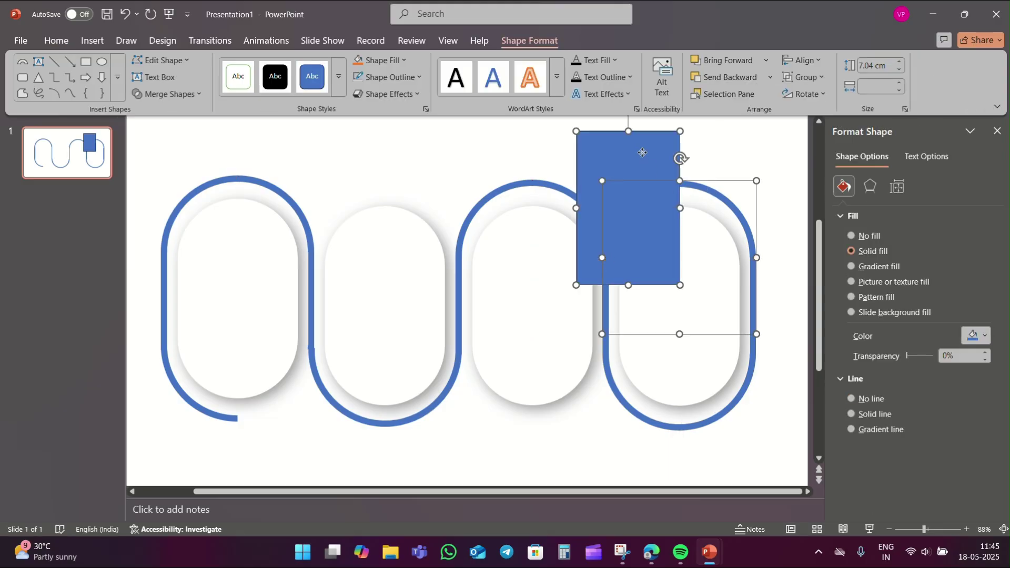
pyautogui.click(174, 93)
pyautogui.click(181, 179)
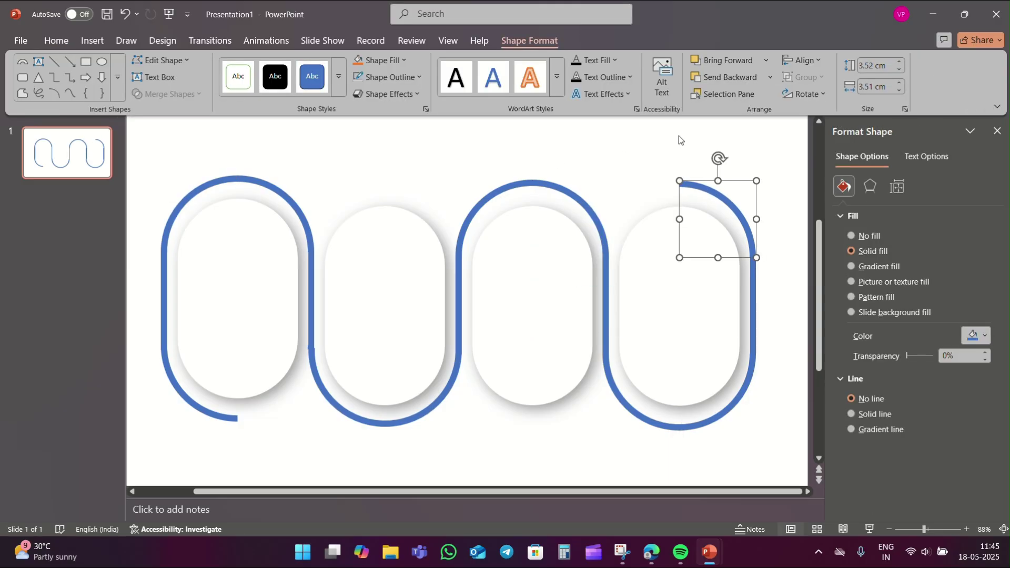
pyautogui.click(676, 135)
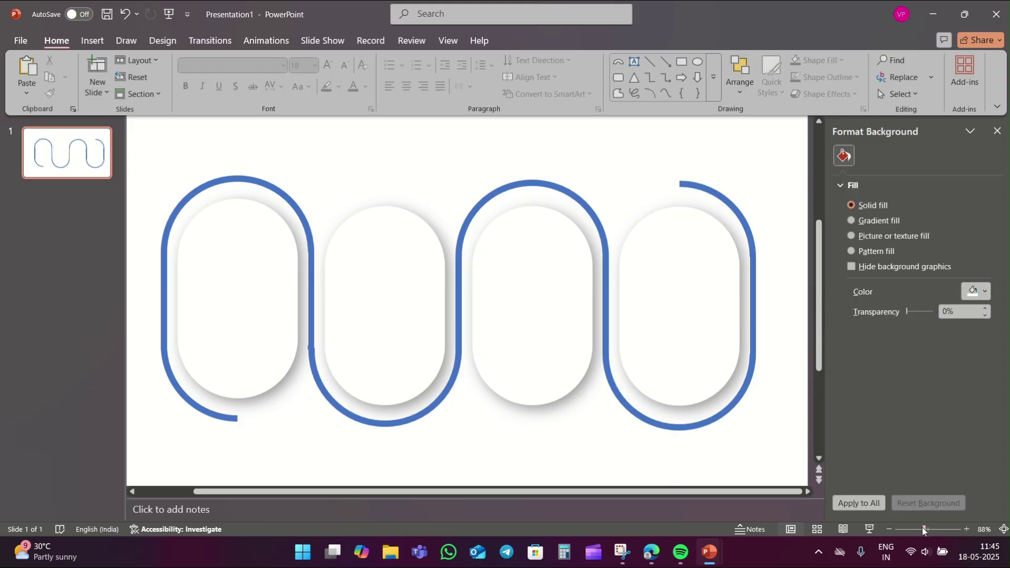
pyautogui.moveTo(923, 531); pyautogui.dragTo(918, 530)
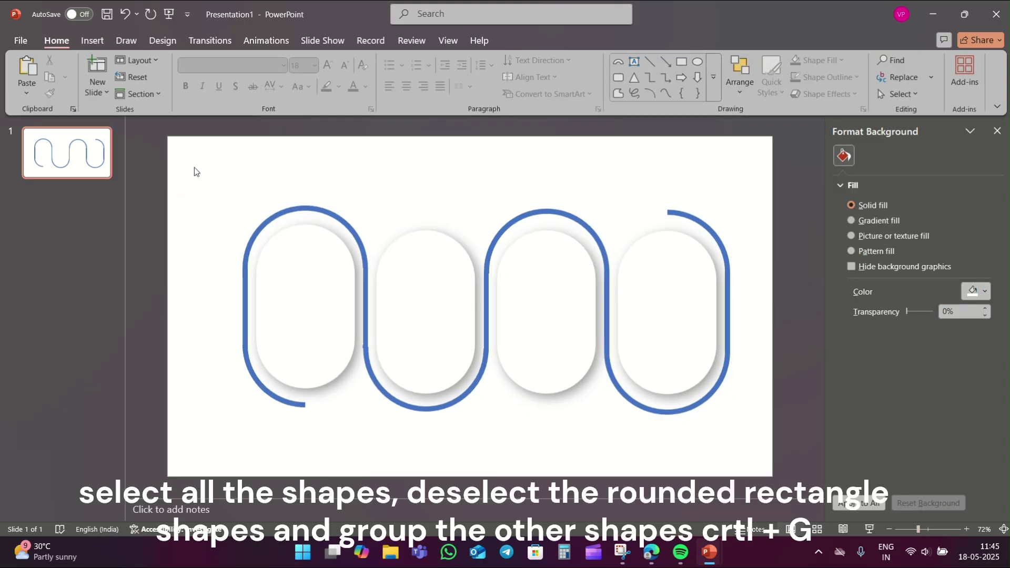
# Group all the blue line pieces, leaving the four white pills out.
pyautogui.hotkey('ctrl', 'a')
pyautogui.keyDown('ctrl'); pyautogui.click(321, 284); pyautogui.keyUp('ctrl')
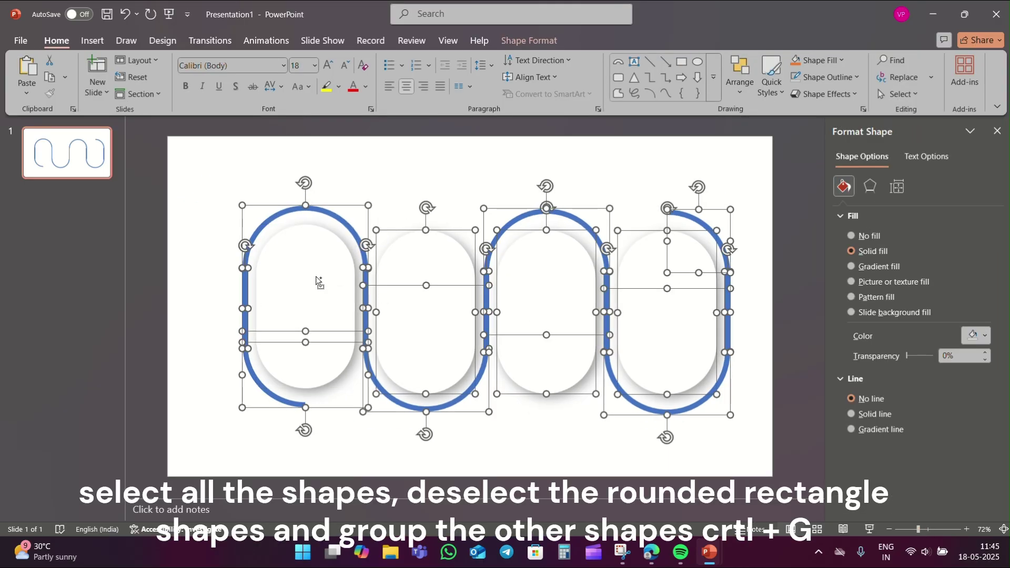
pyautogui.keyDown('ctrl'); pyautogui.click(454, 277); pyautogui.keyUp('ctrl')
pyautogui.keyDown('ctrl'); pyautogui.click(555, 277); pyautogui.keyUp('ctrl')
pyautogui.keyDown('ctrl'); pyautogui.click(663, 323); pyautogui.keyUp('ctrl')
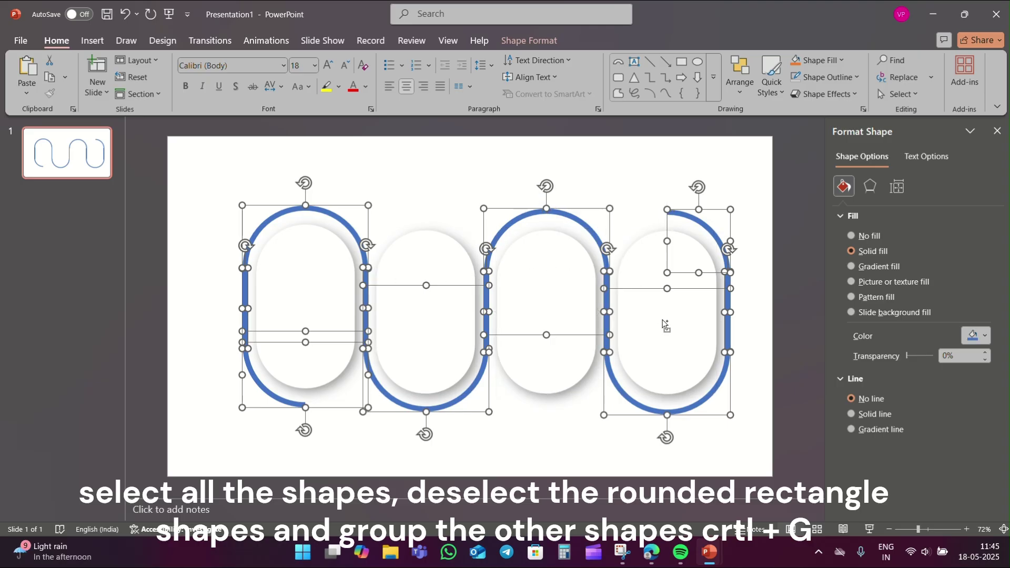
pyautogui.hotkey('ctrl', 'g')
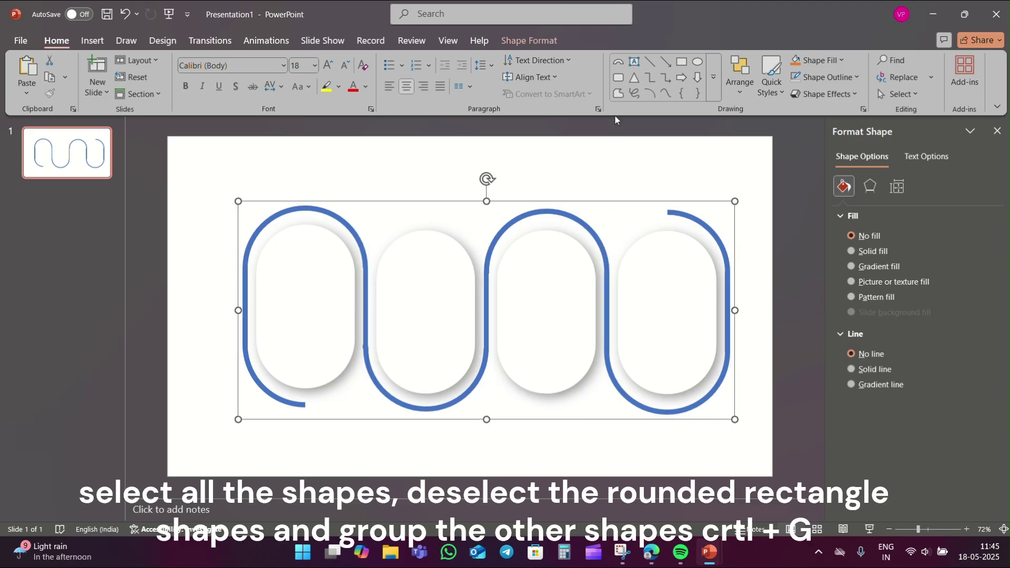
# Apply a gradient fill to the wave with a gold first stop and an orange stop at 40%.
pyautogui.click(871, 265)
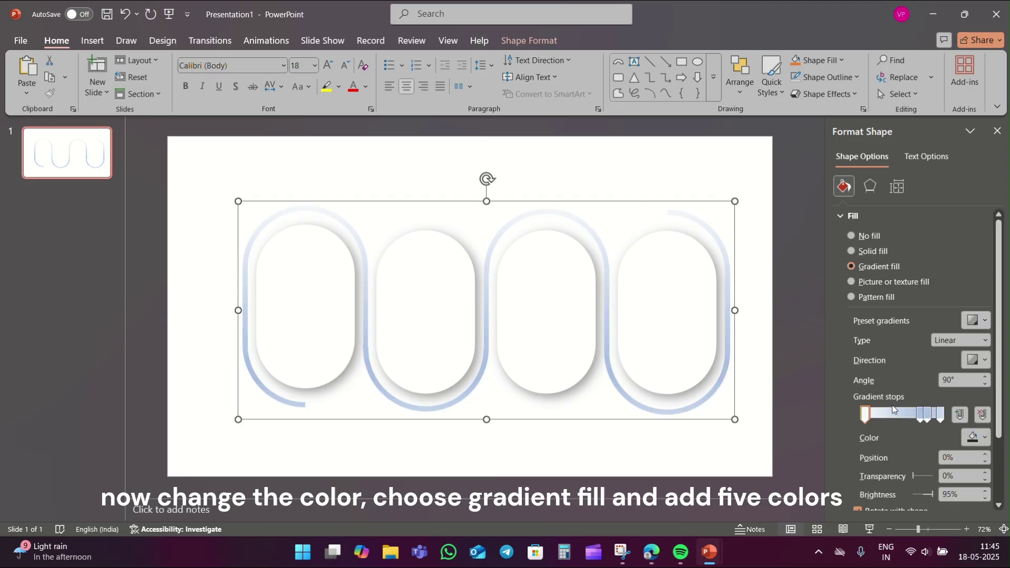
pyautogui.click(967, 442)
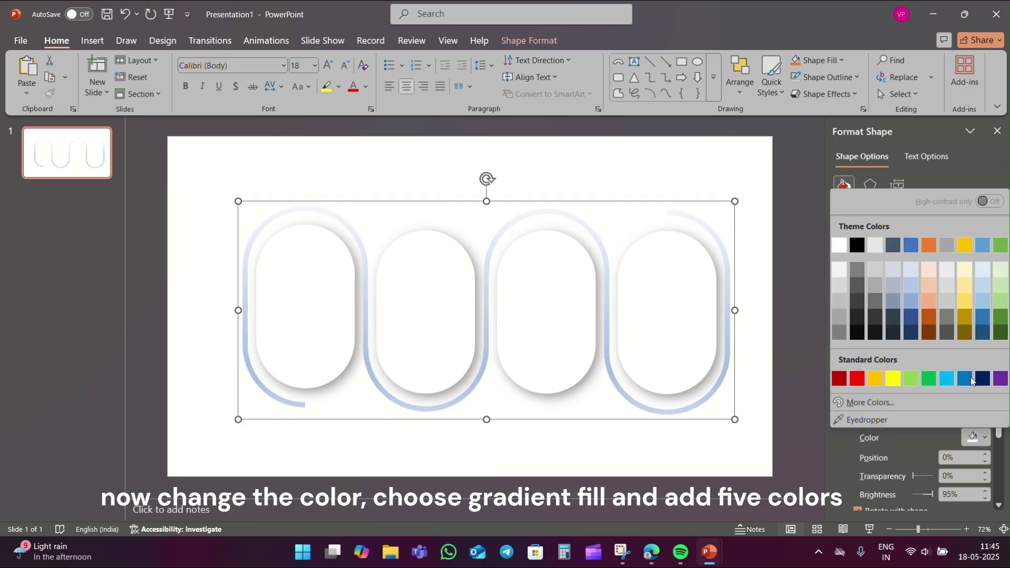
pyautogui.click(963, 245)
pyautogui.moveTo(921, 414); pyautogui.dragTo(890, 414)
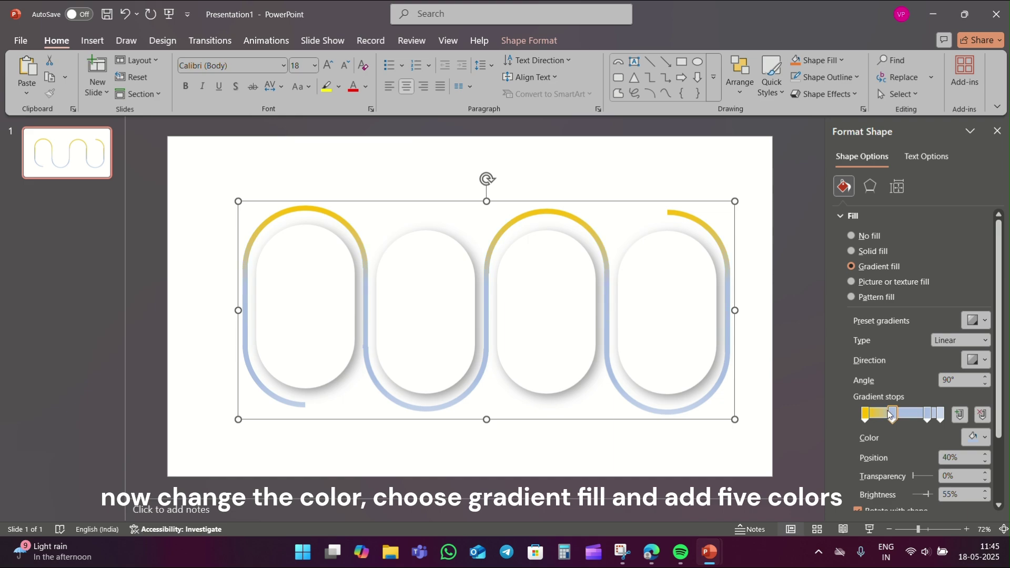
pyautogui.click(978, 438)
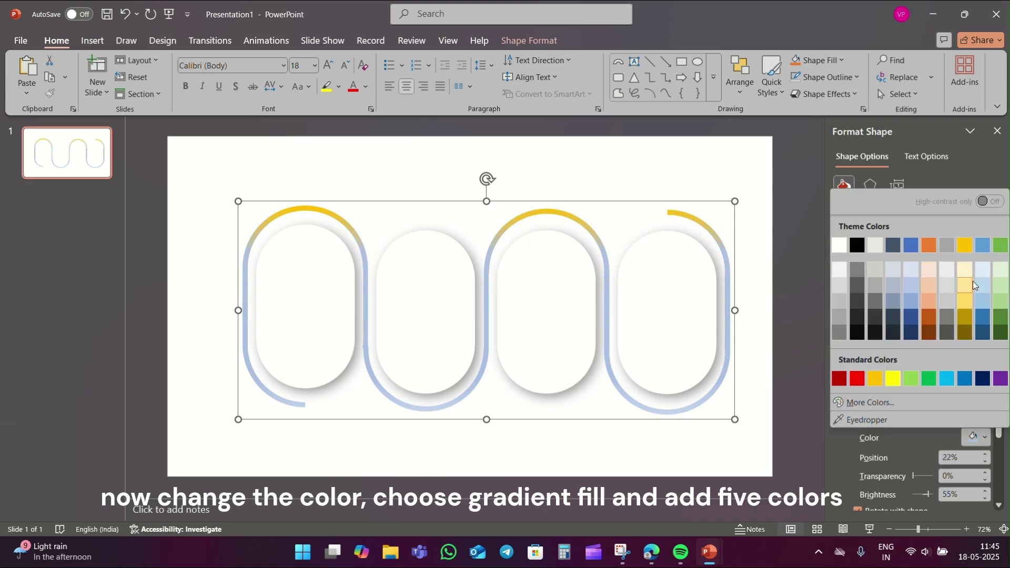
pyautogui.click(935, 248)
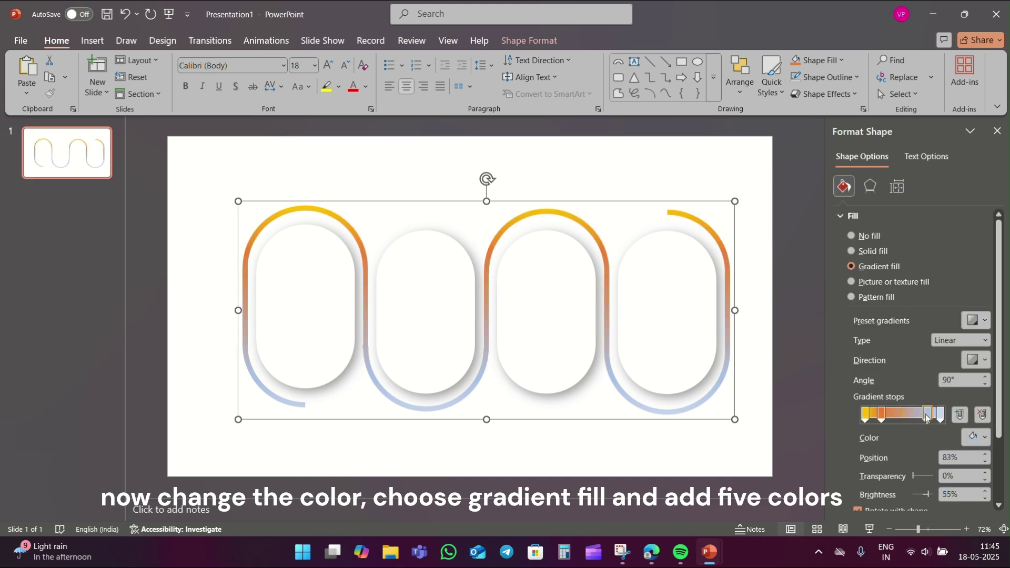
# Move the light-blue stop to 46% and recolour it a custom deep magenta.
pyautogui.moveTo(925, 415); pyautogui.dragTo(900, 415)
pyautogui.click(971, 441)
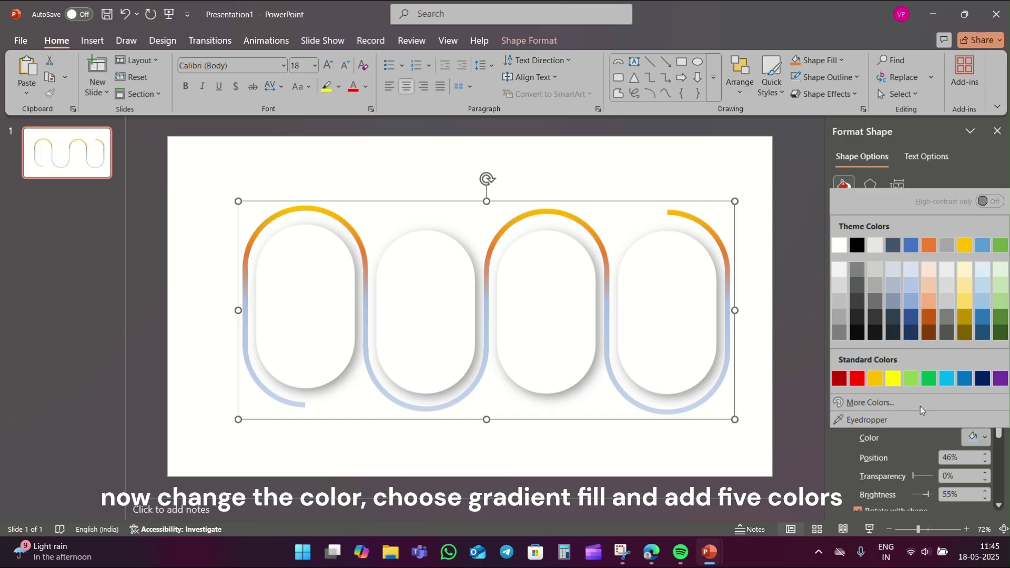
pyautogui.click(898, 402)
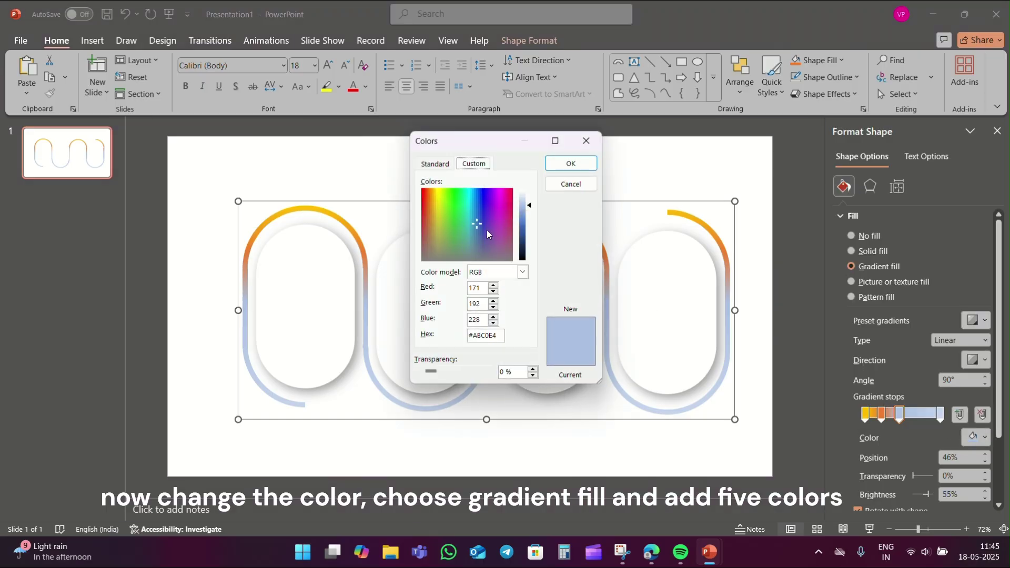
pyautogui.click(498, 210)
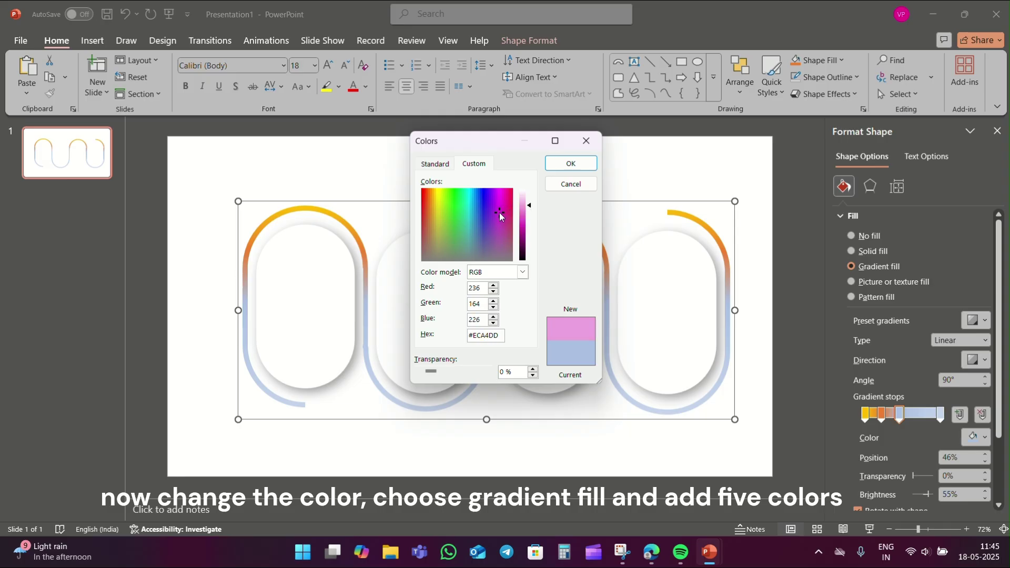
pyautogui.moveTo(529, 205); pyautogui.dragTo(529, 225)
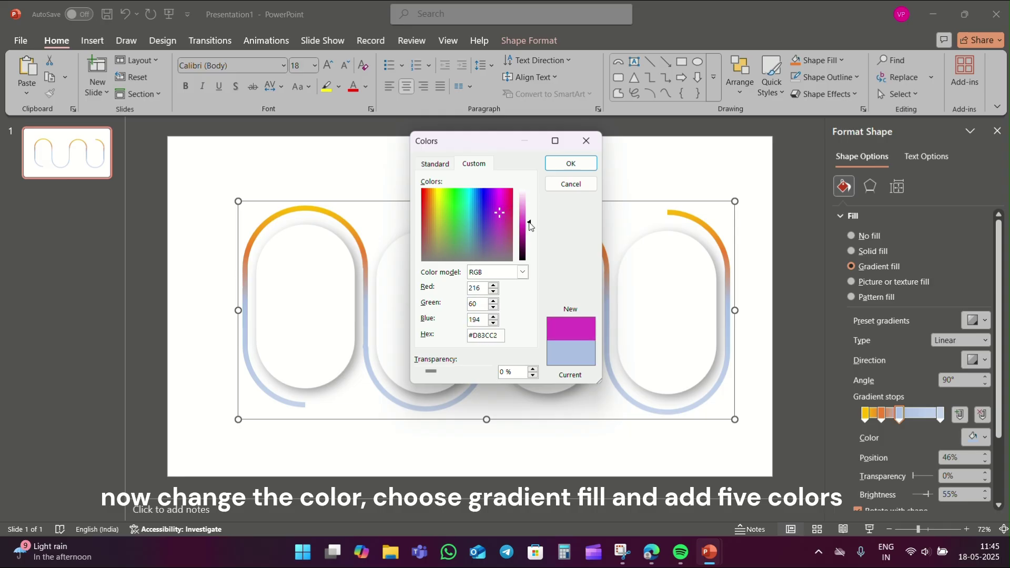
pyautogui.click(570, 168)
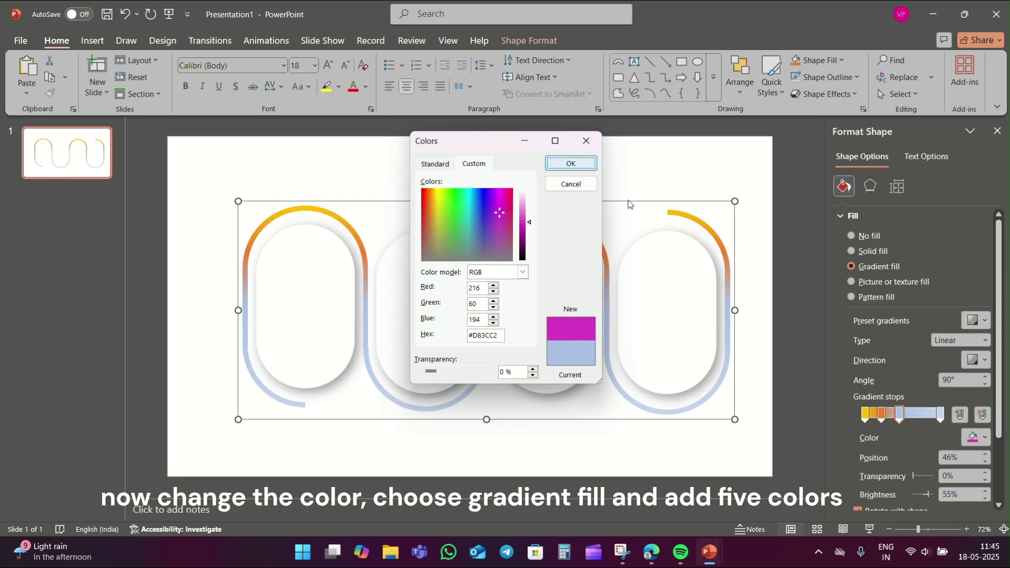
# Make the last stop purple, shift it left, and add a blue stop at the right end.
pyautogui.click(941, 417)
pyautogui.click(972, 439)
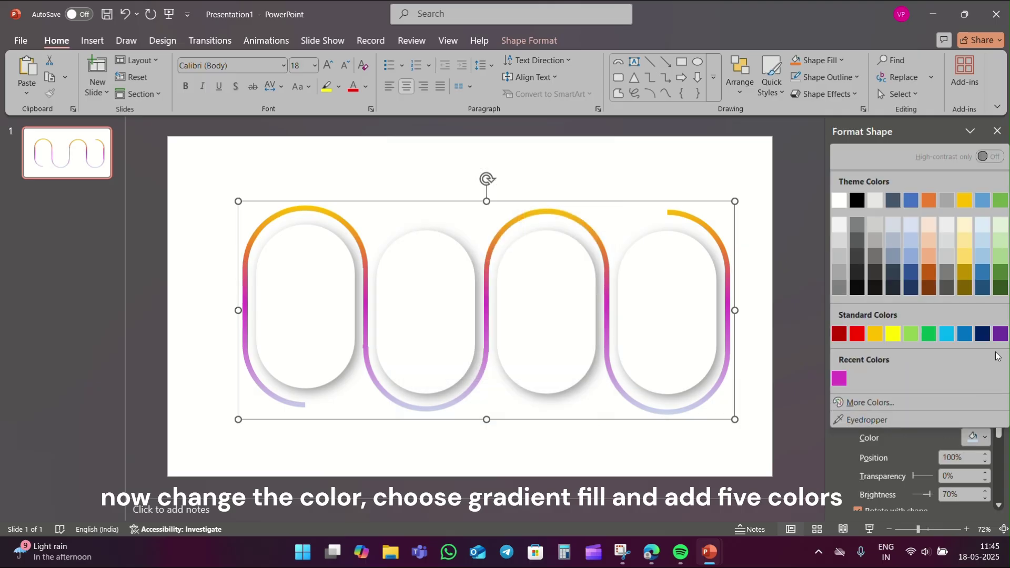
pyautogui.click(1002, 333)
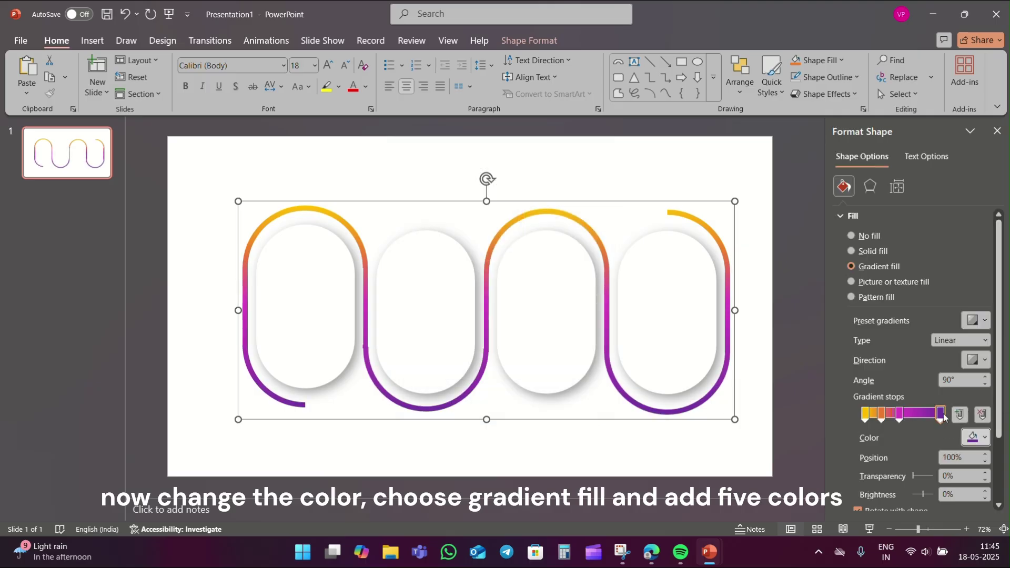
pyautogui.moveTo(942, 417); pyautogui.dragTo(922, 417)
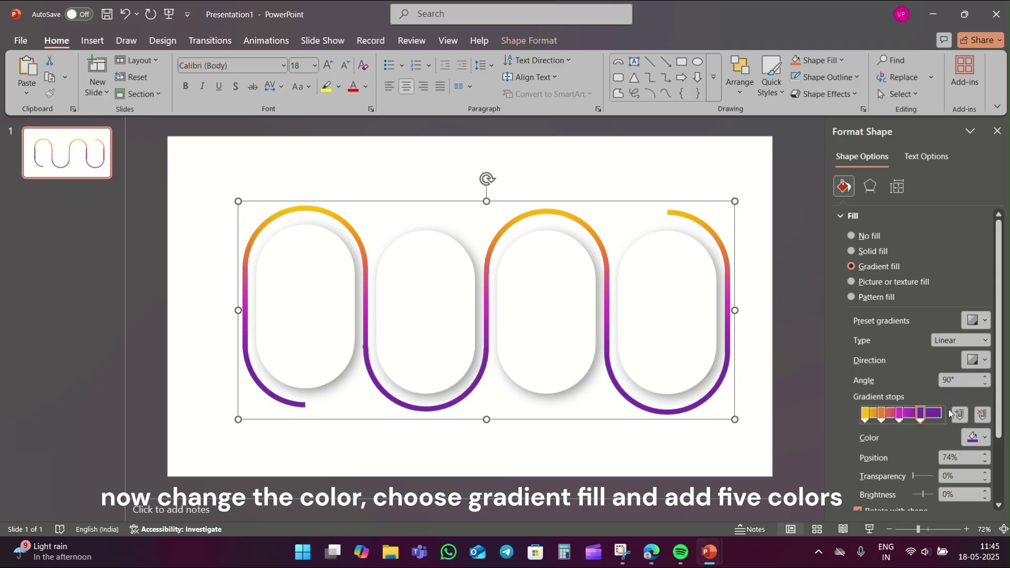
pyautogui.click(941, 416)
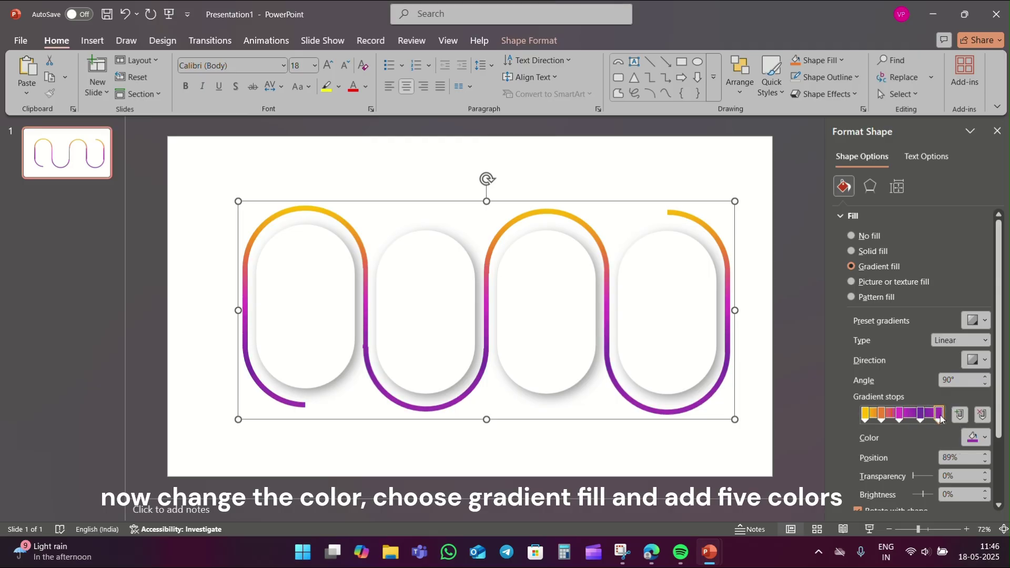
pyautogui.click(976, 442)
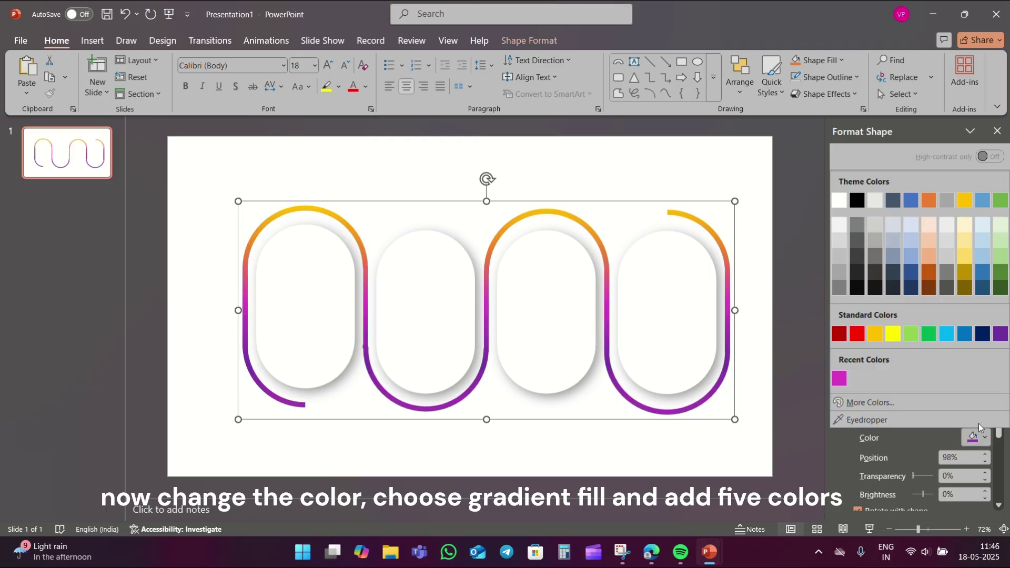
pyautogui.click(984, 273)
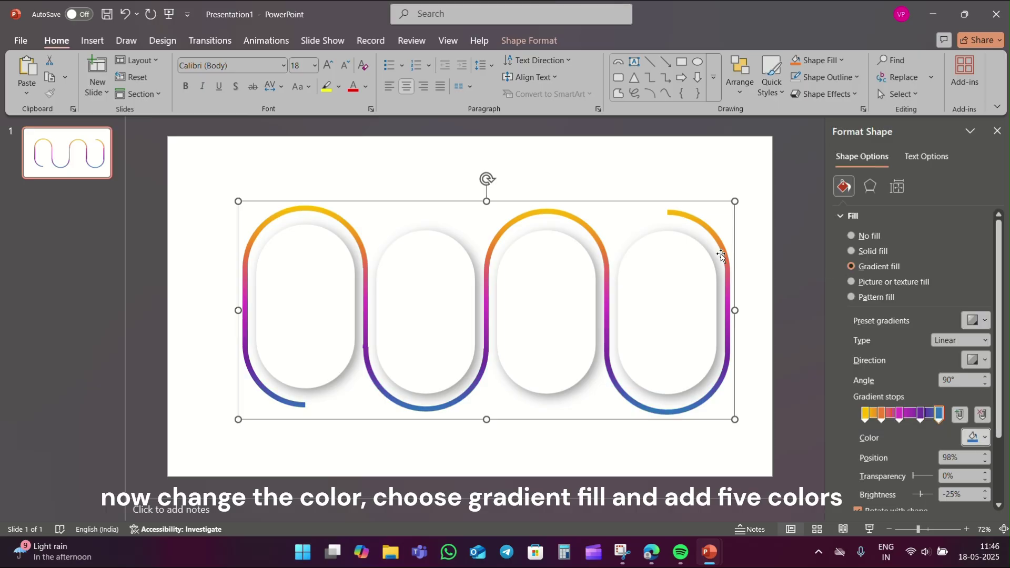
# Set the gradient direction to linear left-to-right, yellow to blue.
pyautogui.click(978, 360)
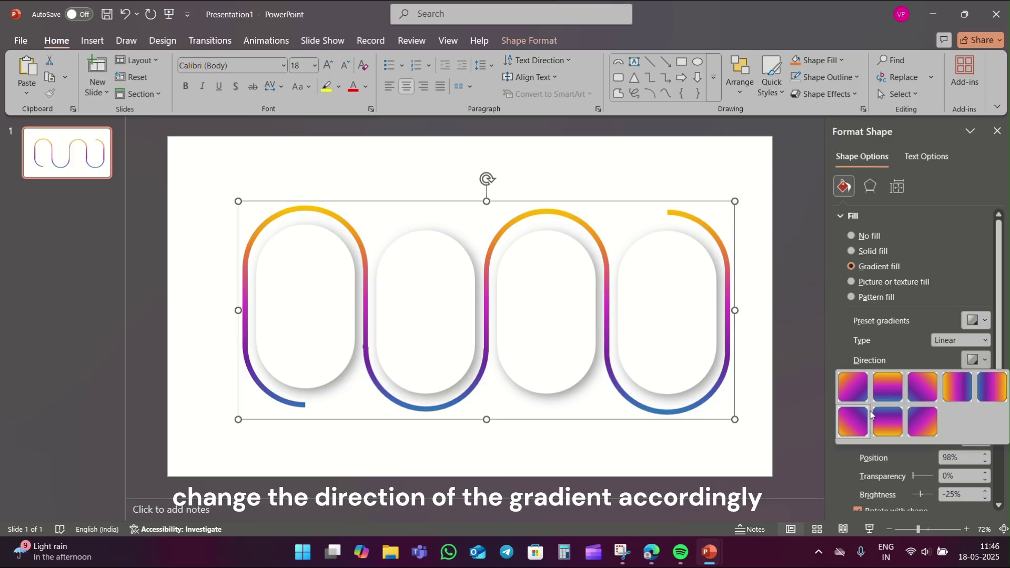
pyautogui.click(981, 390)
pyautogui.click(976, 360)
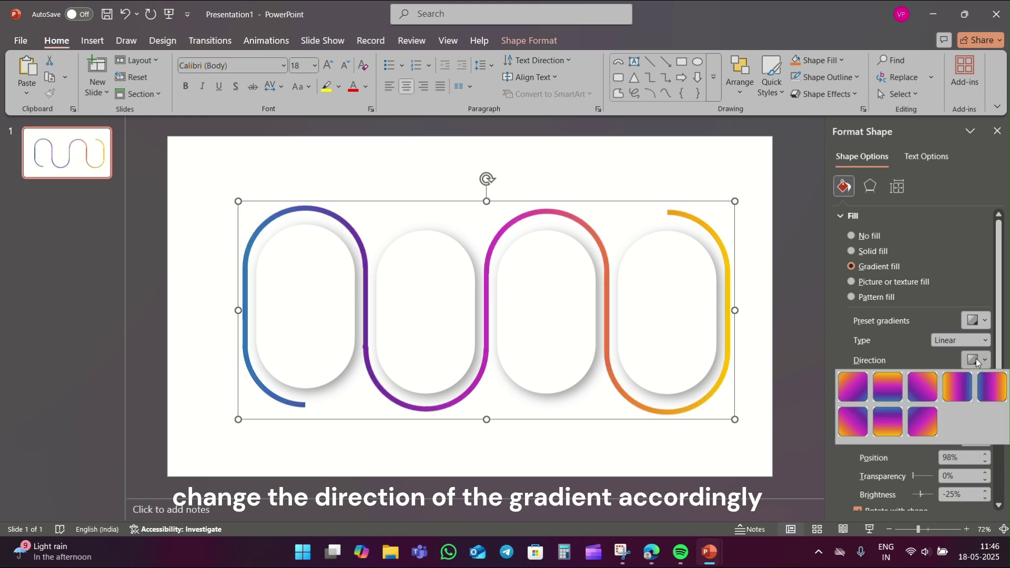
pyautogui.click(961, 387)
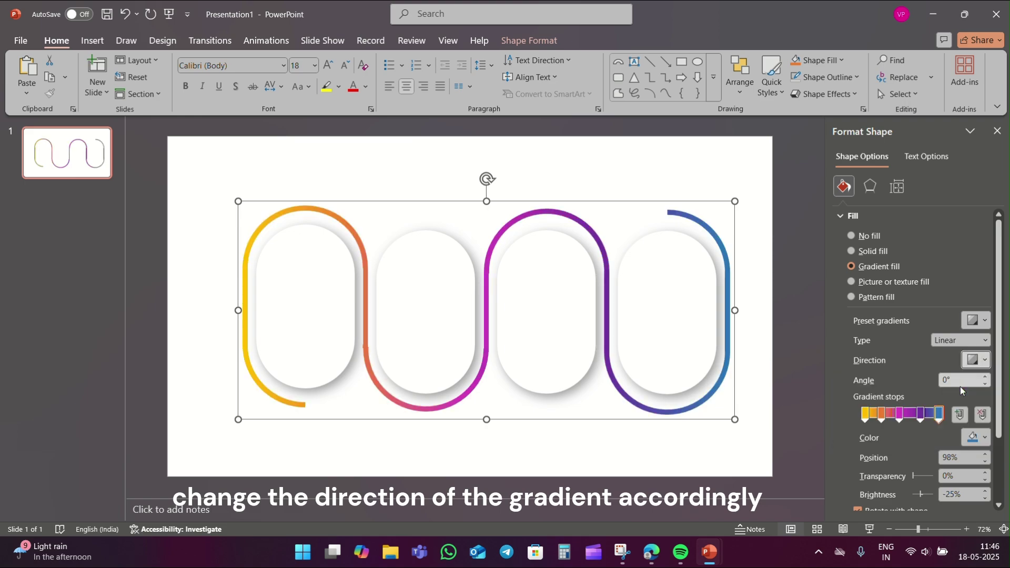
pyautogui.click(724, 466)
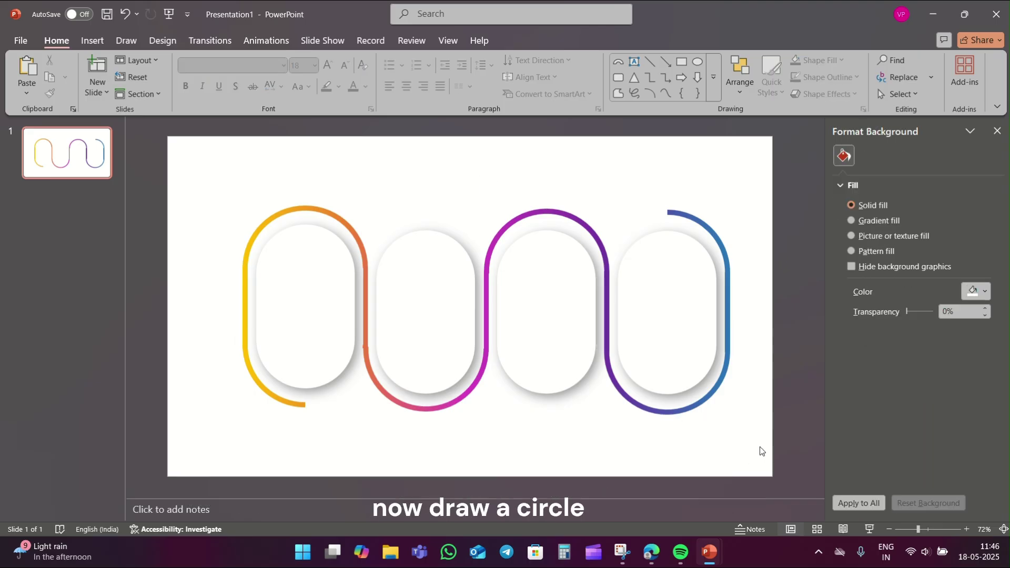
# Draw a circle with no outline inside the first pill.
pyautogui.click(697, 63)
pyautogui.moveTo(414, 168)
pyautogui.mouseDown()
pyautogui.moveTo(459, 205)
pyautogui.moveTo(310, 354)
pyautogui.mouseUp()
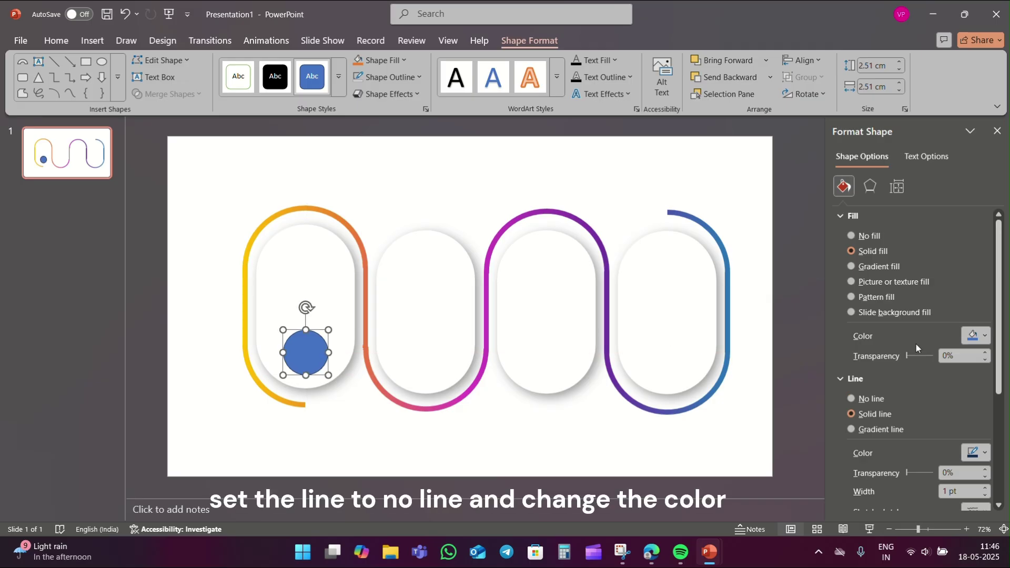
pyautogui.click(869, 400)
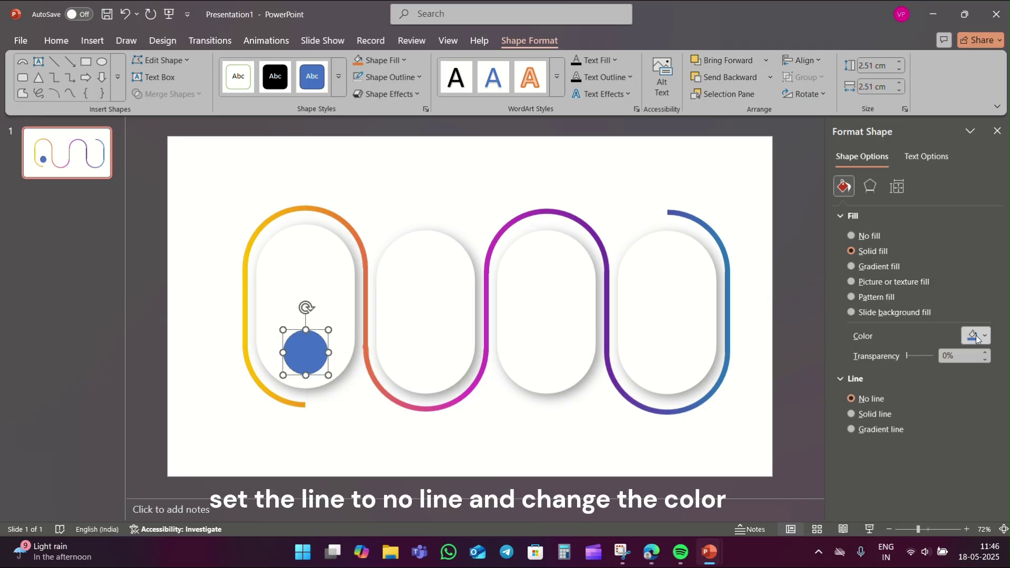
# Fill the circle with an orange-to-yellow gradient running diagonally at 225°.
pyautogui.click(858, 267)
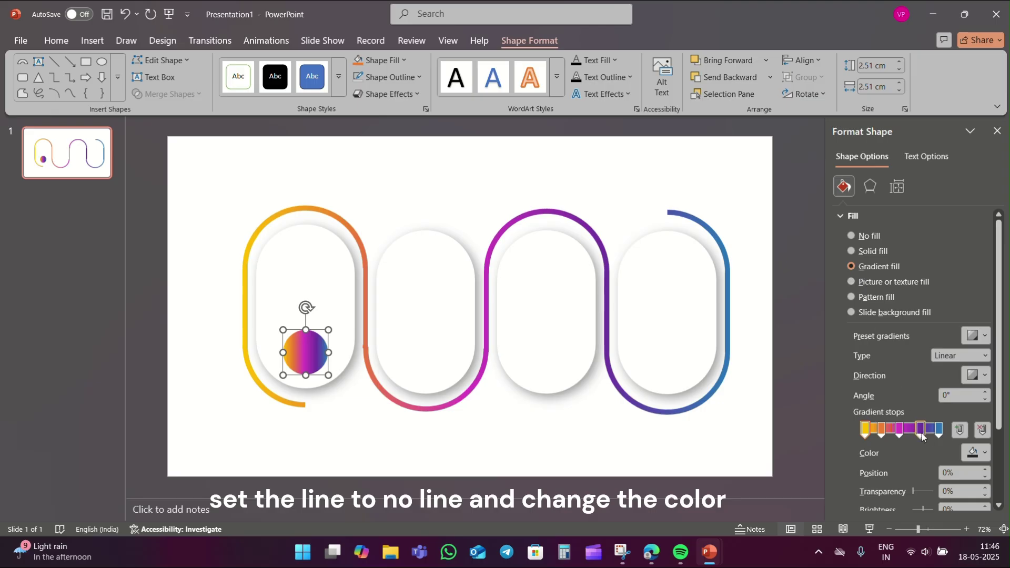
pyautogui.click(900, 430)
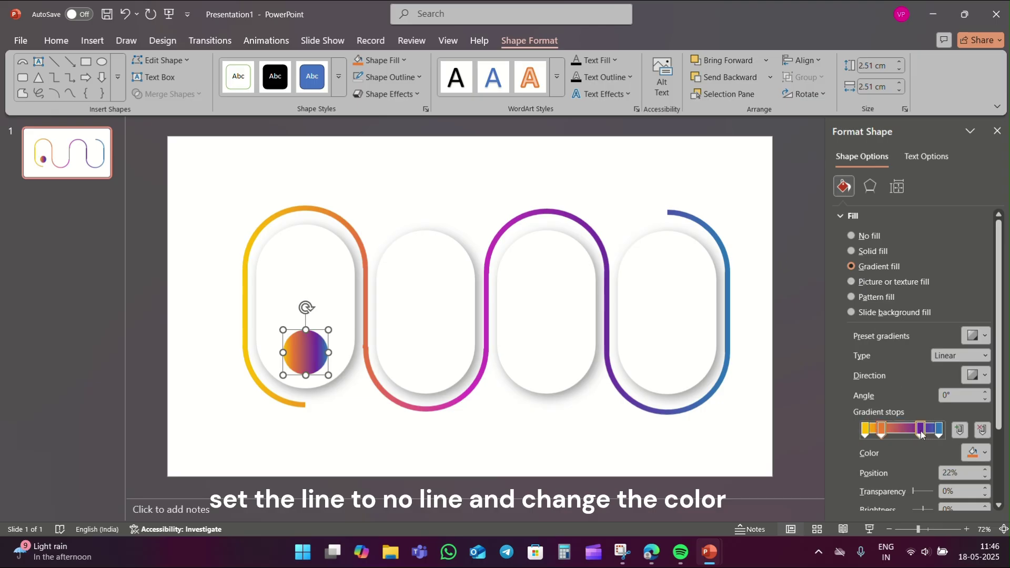
pyautogui.moveTo(920, 430); pyautogui.dragTo(983, 427)
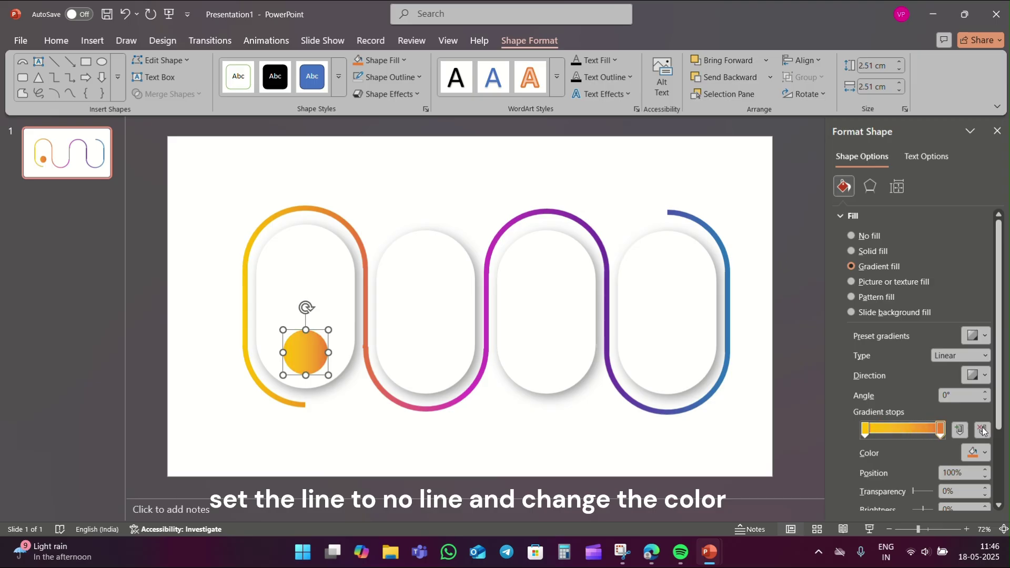
pyautogui.click(976, 376)
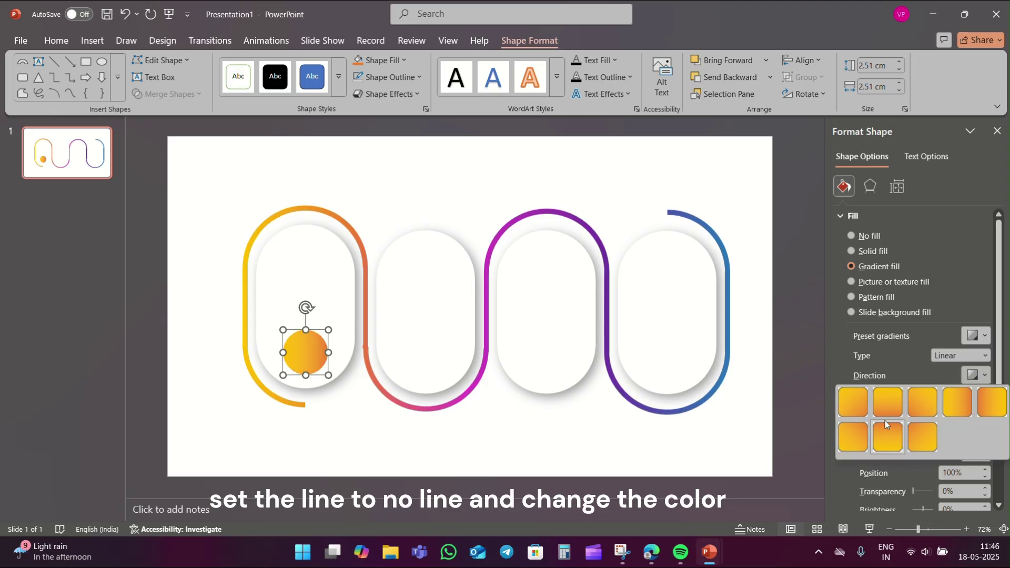
pyautogui.click(853, 437)
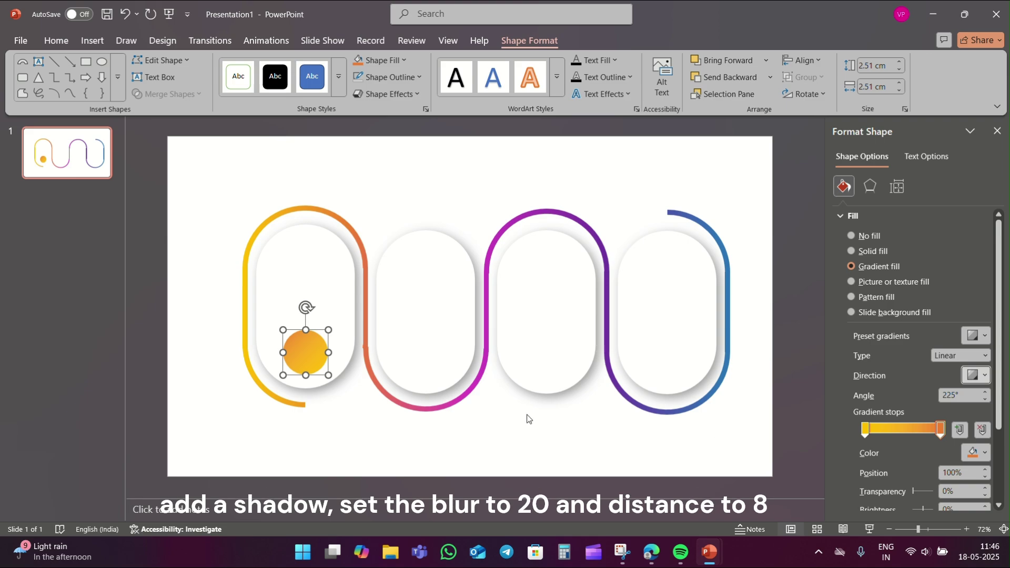
# Give the orange circle an outer offset shadow with 20 pt blur and 8 pt distance.
pyautogui.click(871, 187)
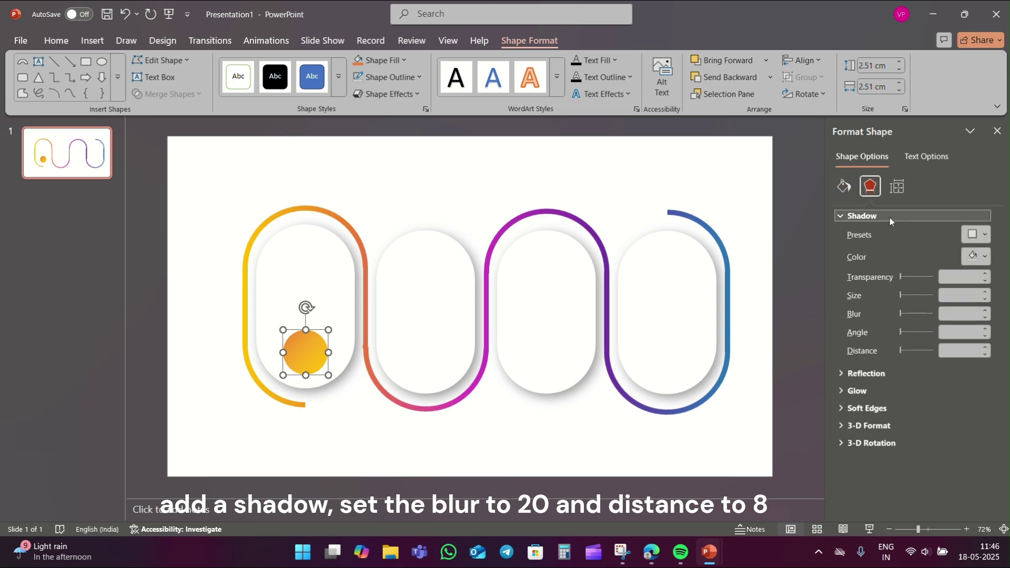
pyautogui.click(973, 240)
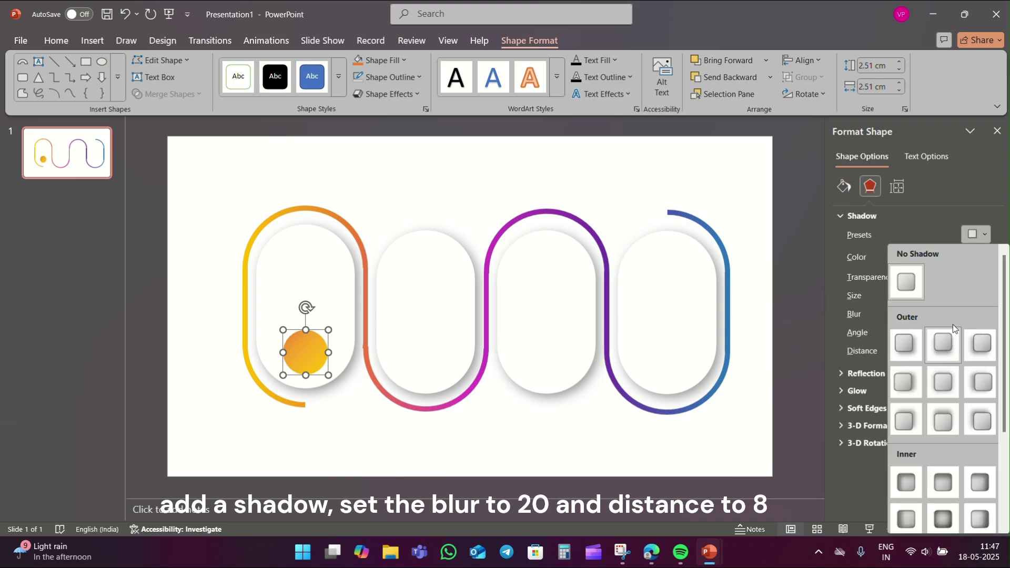
pyautogui.click(914, 349)
pyautogui.moveTo(969, 317); pyautogui.dragTo(926, 315)
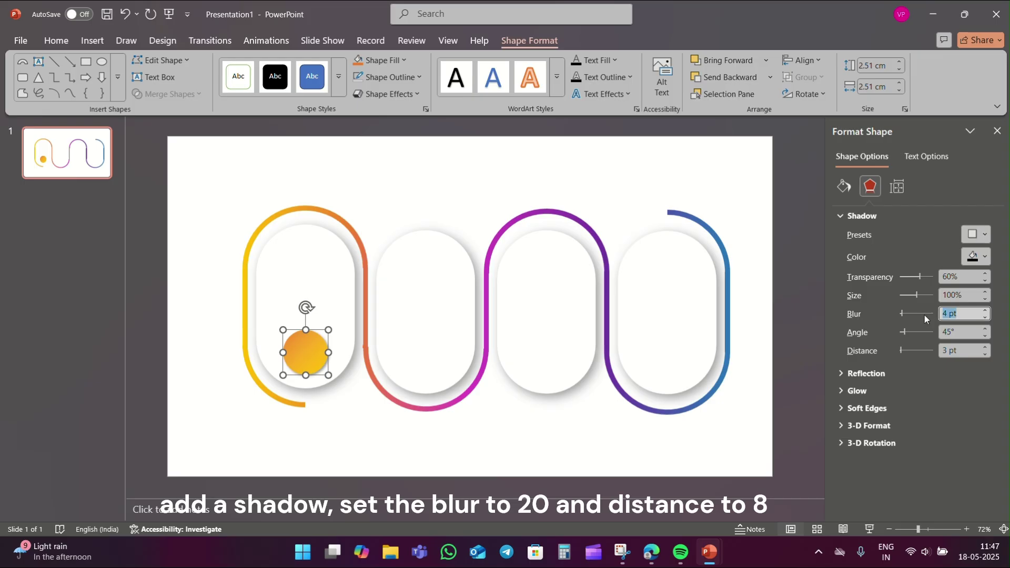
pyautogui.write('20')
pyautogui.press('Return')
pyautogui.moveTo(969, 351); pyautogui.dragTo(924, 351)
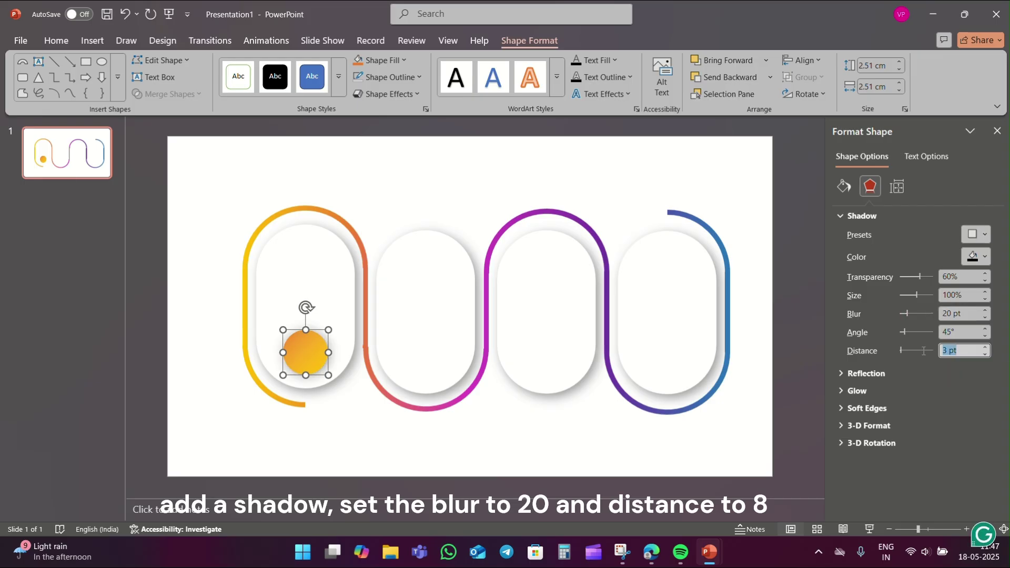
pyautogui.write('8')
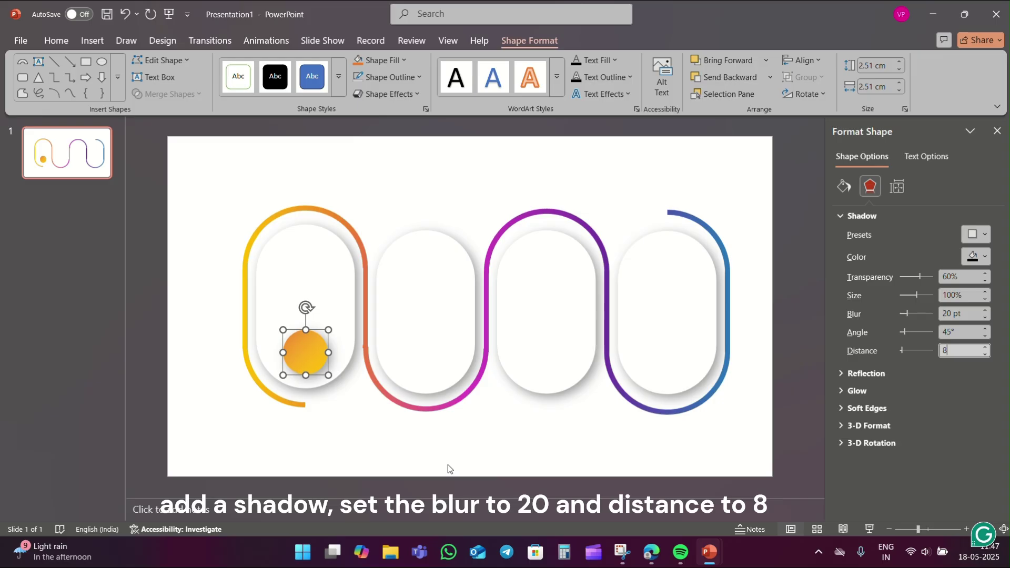
pyautogui.click(447, 465)
pyautogui.click(311, 345)
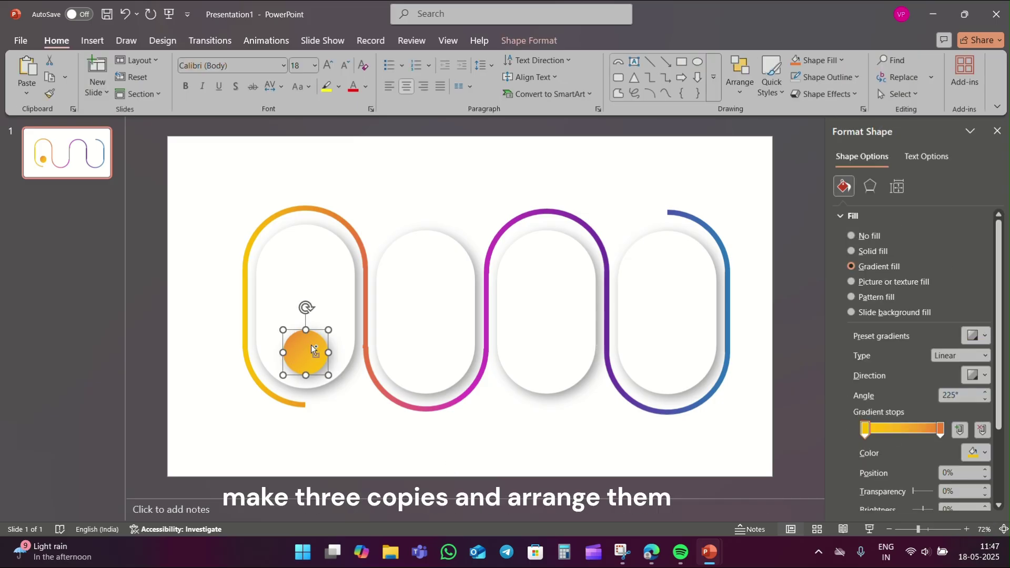
# Copy the circle into pills two, three and four, placed top, bottom, top respectively.
pyautogui.moveTo(311, 346); pyautogui.dragTo(427, 267)
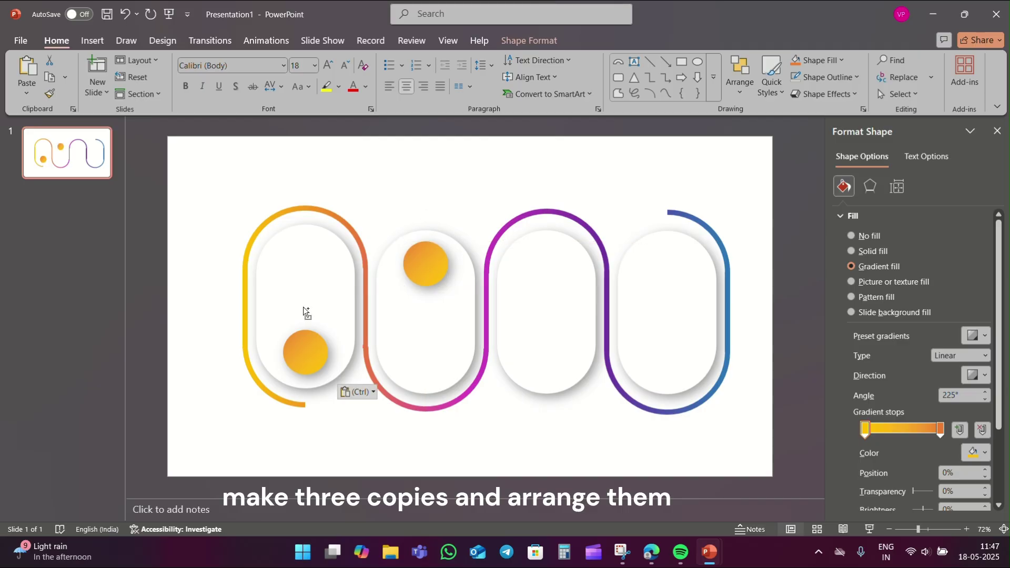
pyautogui.click(295, 358)
pyautogui.moveTo(310, 360); pyautogui.dragTo(543, 357)
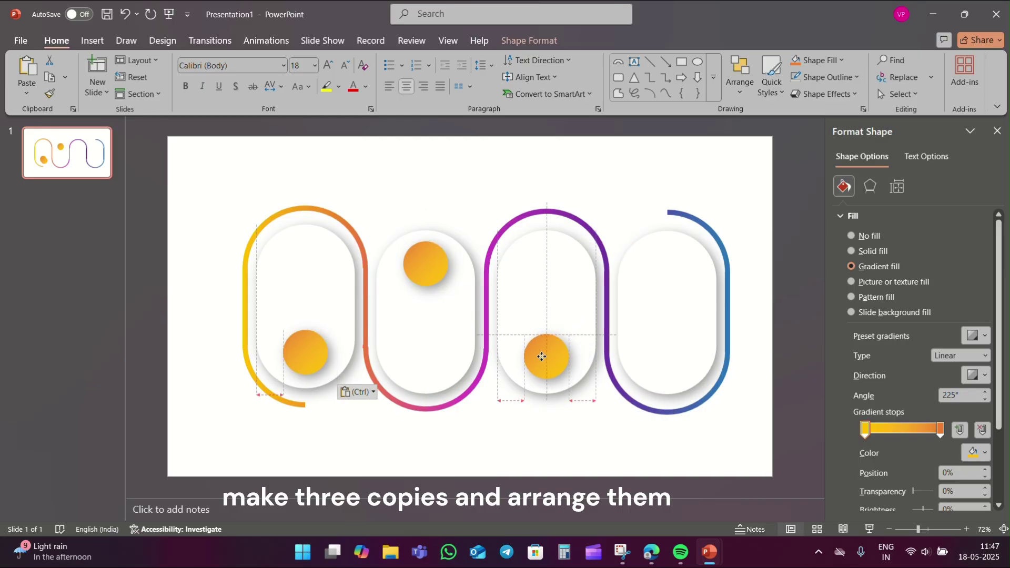
pyautogui.moveTo(542, 357); pyautogui.dragTo(542, 356)
pyautogui.hotkey('ctrl', 'v')
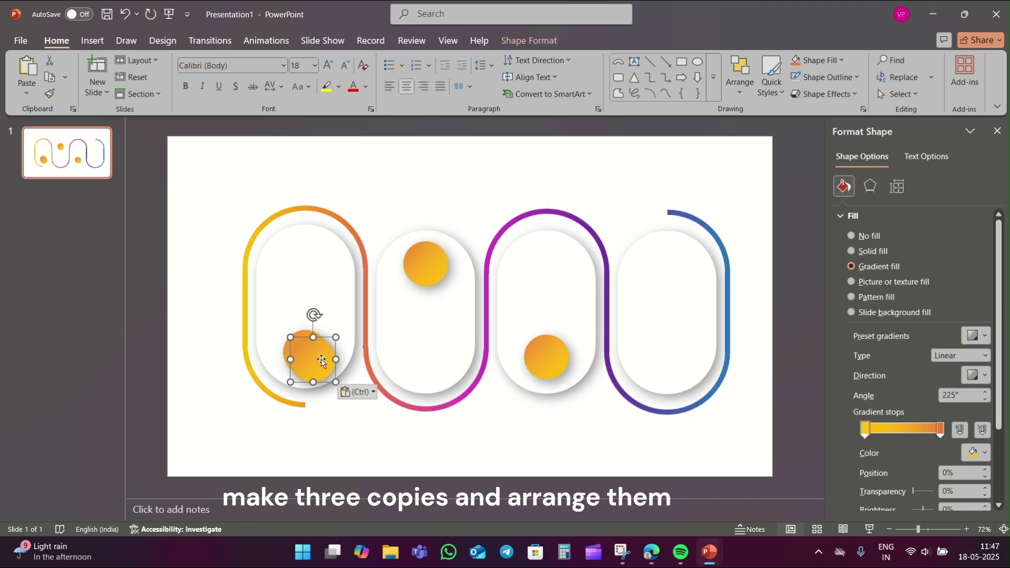
pyautogui.moveTo(322, 361); pyautogui.dragTo(671, 270)
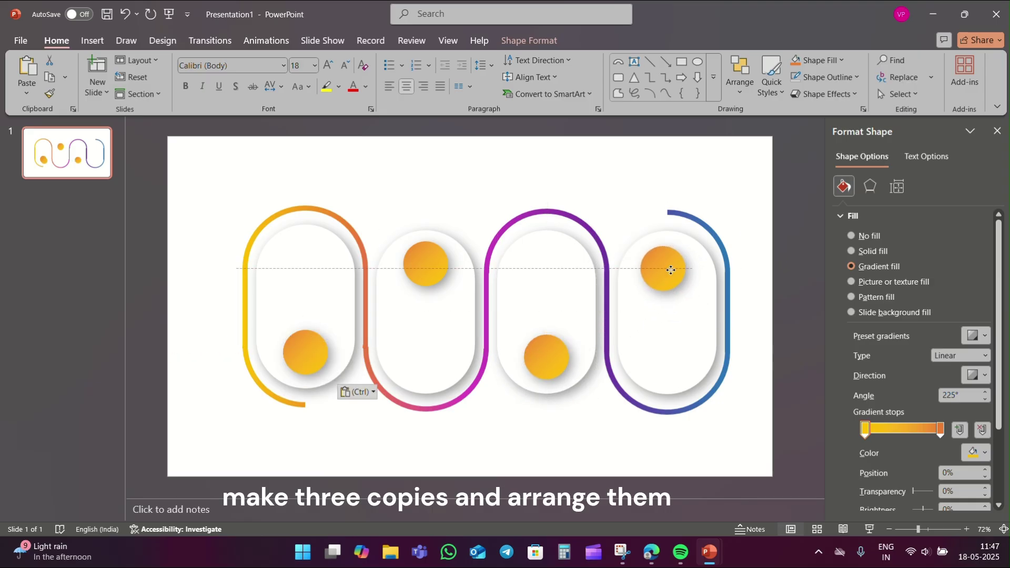
pyautogui.moveTo(671, 270); pyautogui.dragTo(676, 270)
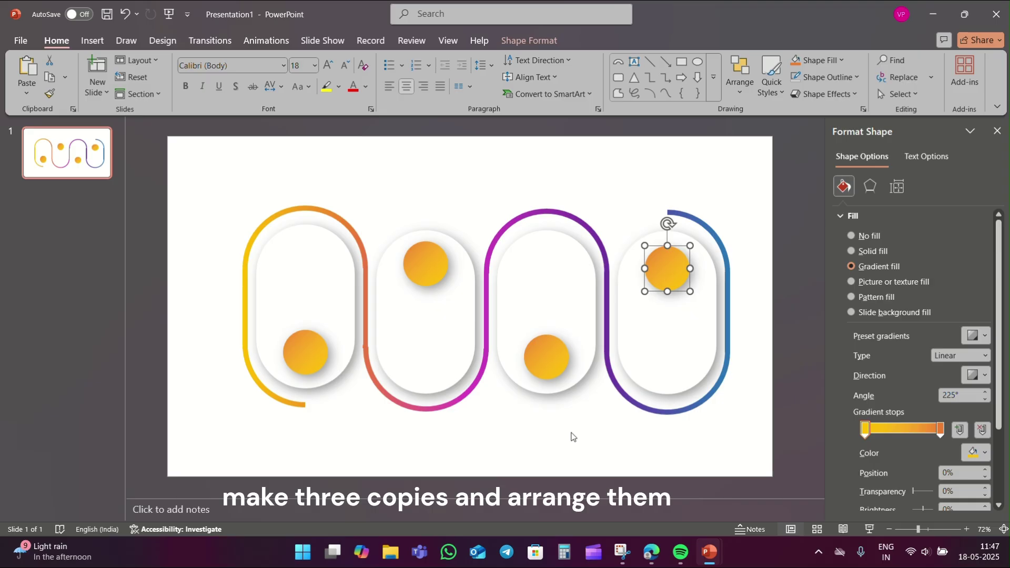
pyautogui.click(573, 437)
pyautogui.click(417, 256)
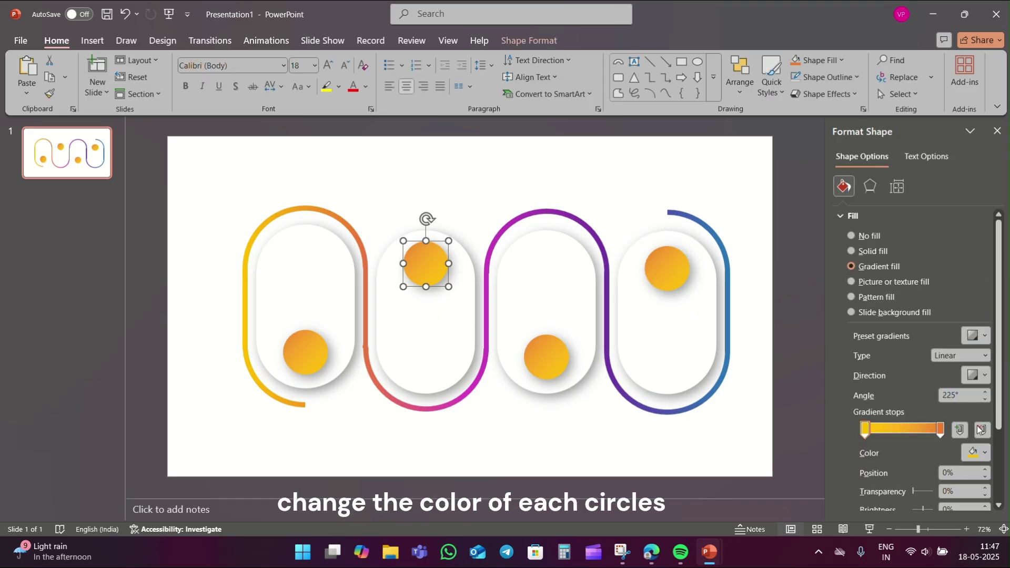
# Make the second circle's first stop magenta and the third circle a magenta-to-purple gradient.
pyautogui.click(976, 453)
pyautogui.click(840, 393)
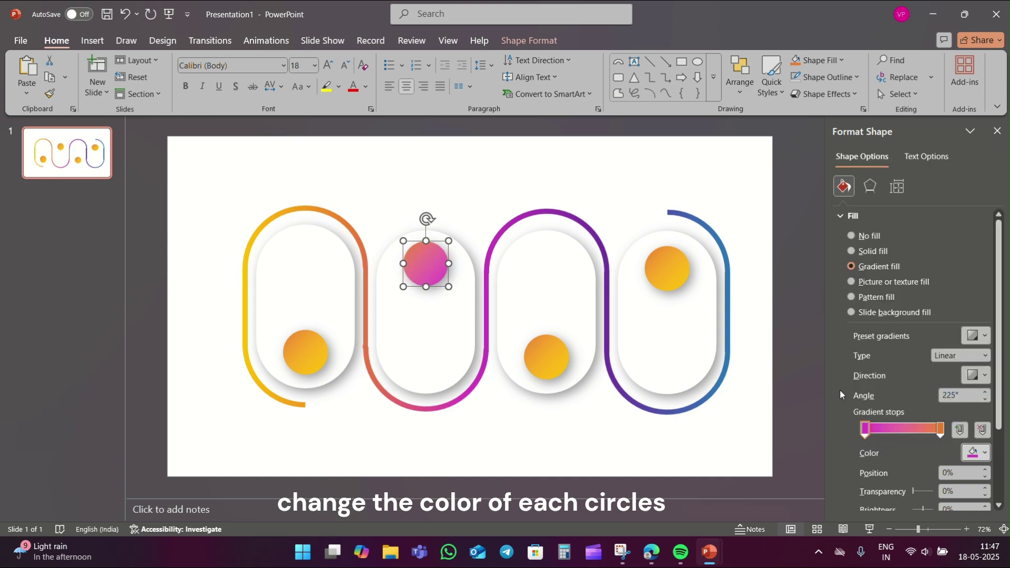
pyautogui.click(549, 359)
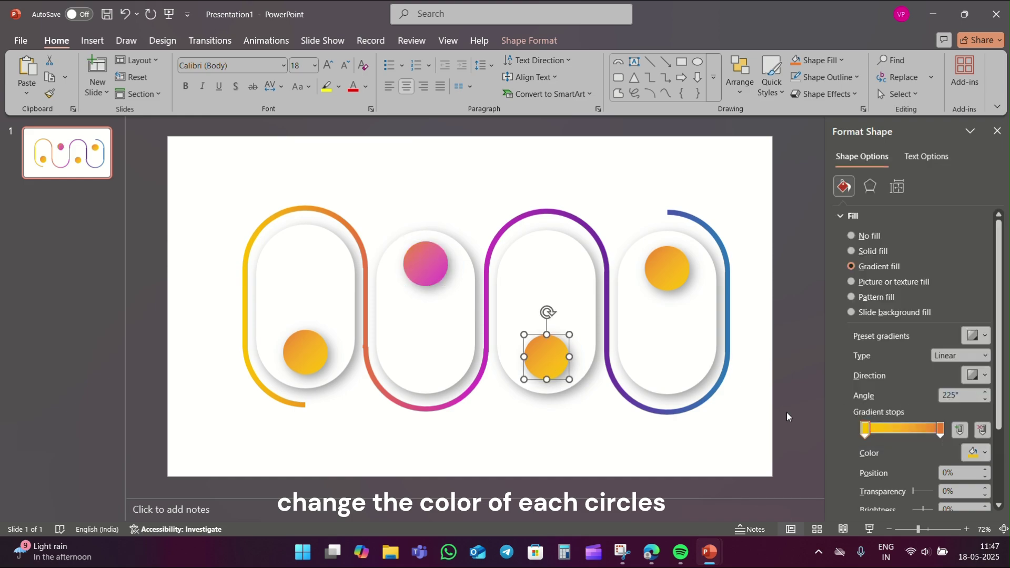
pyautogui.click(942, 431)
pyautogui.click(978, 453)
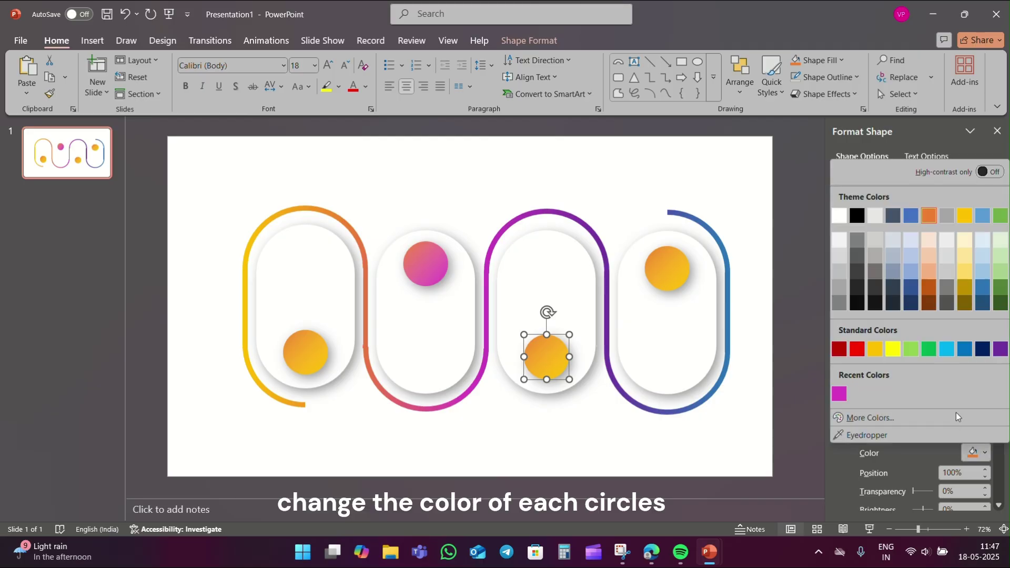
pyautogui.click(1000, 349)
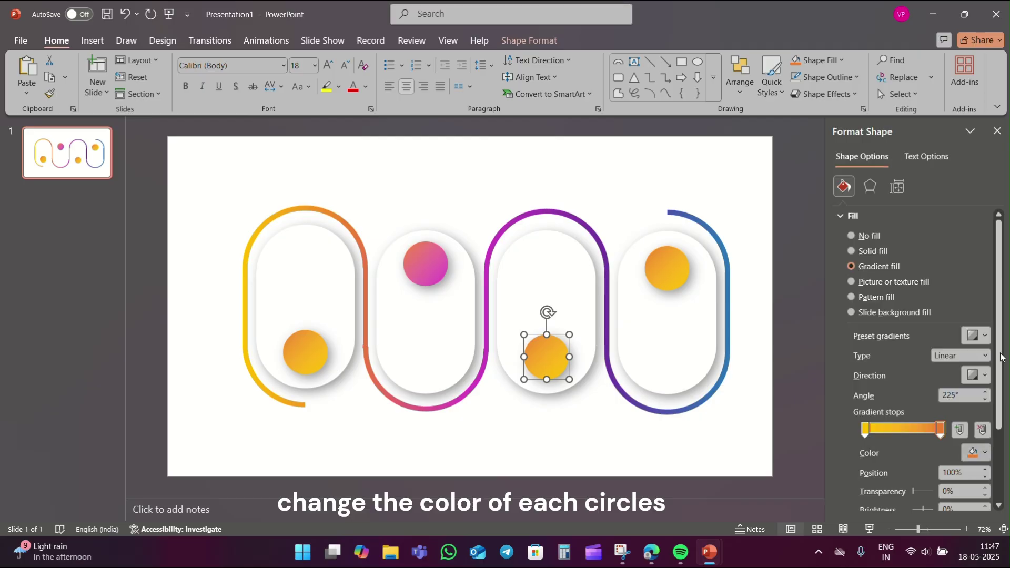
pyautogui.click(864, 430)
pyautogui.click(978, 452)
pyautogui.click(838, 395)
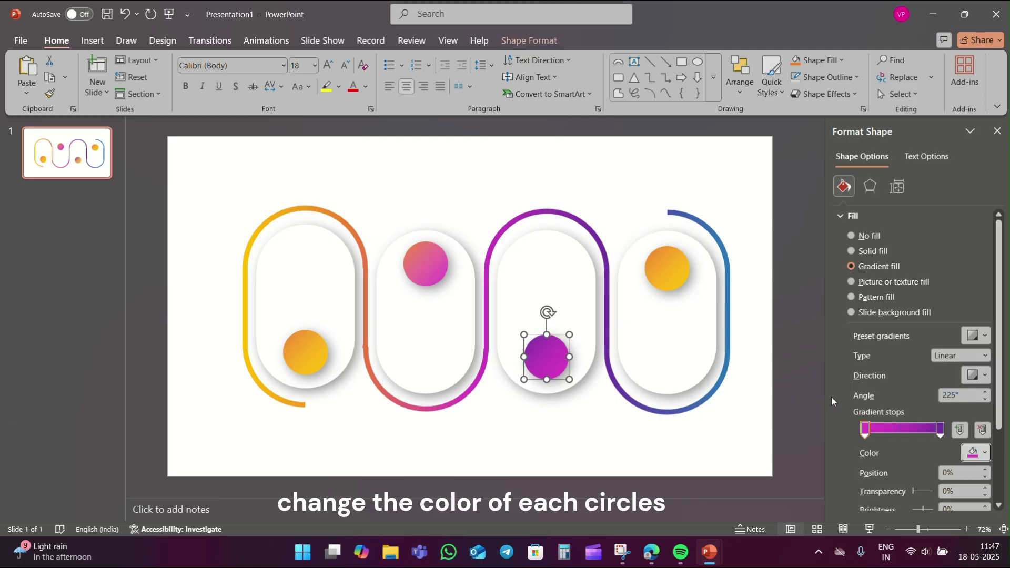
# Recolour the fourth circle's gradient from light blue to purple.
pyautogui.click(676, 274)
pyautogui.click(978, 452)
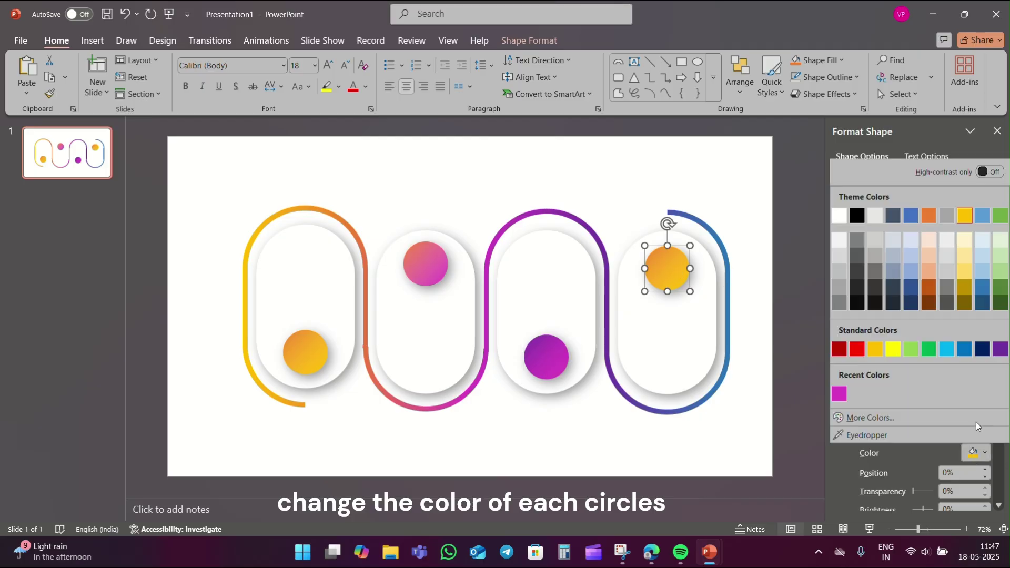
pyautogui.click(948, 349)
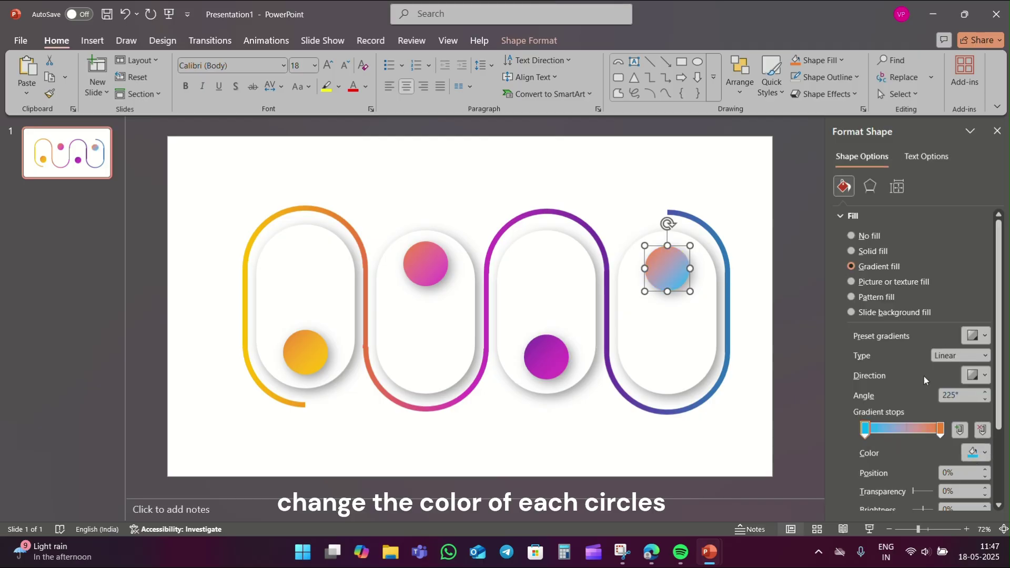
pyautogui.click(935, 430)
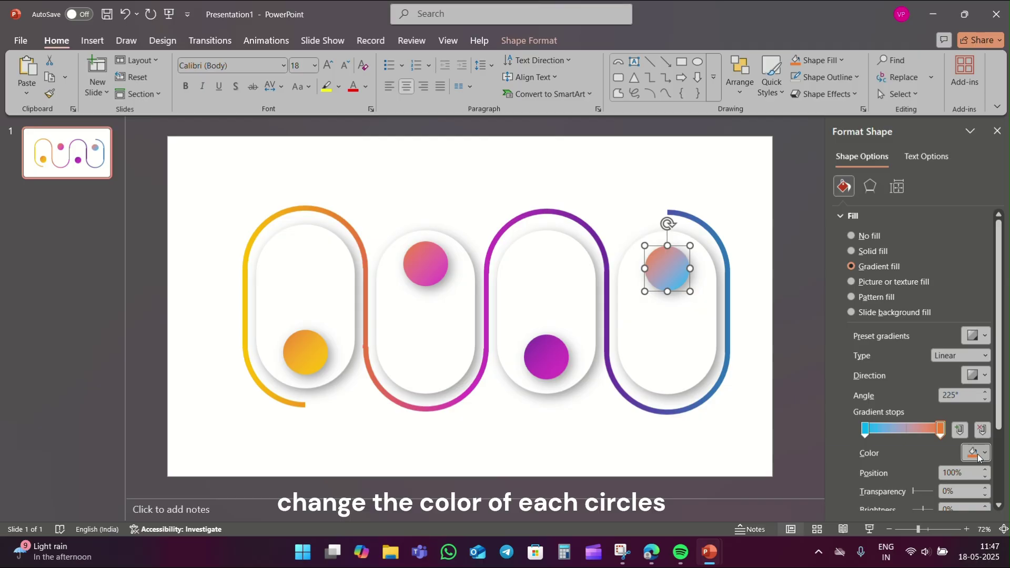
pyautogui.click(978, 452)
pyautogui.click(989, 349)
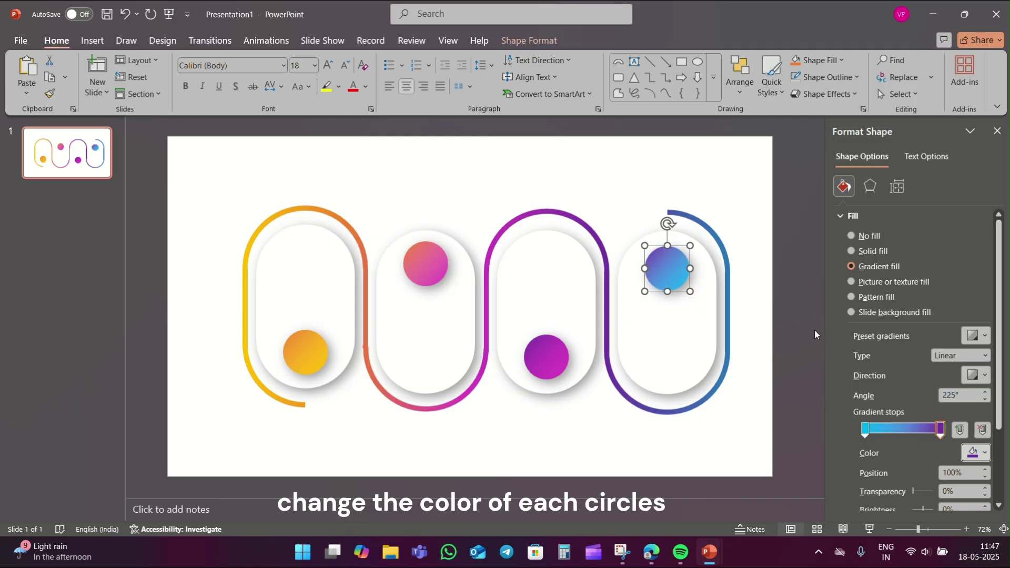
pyautogui.click(736, 179)
# Label the first two circles 01 and 02 in Arial Black.
pyautogui.click(634, 61)
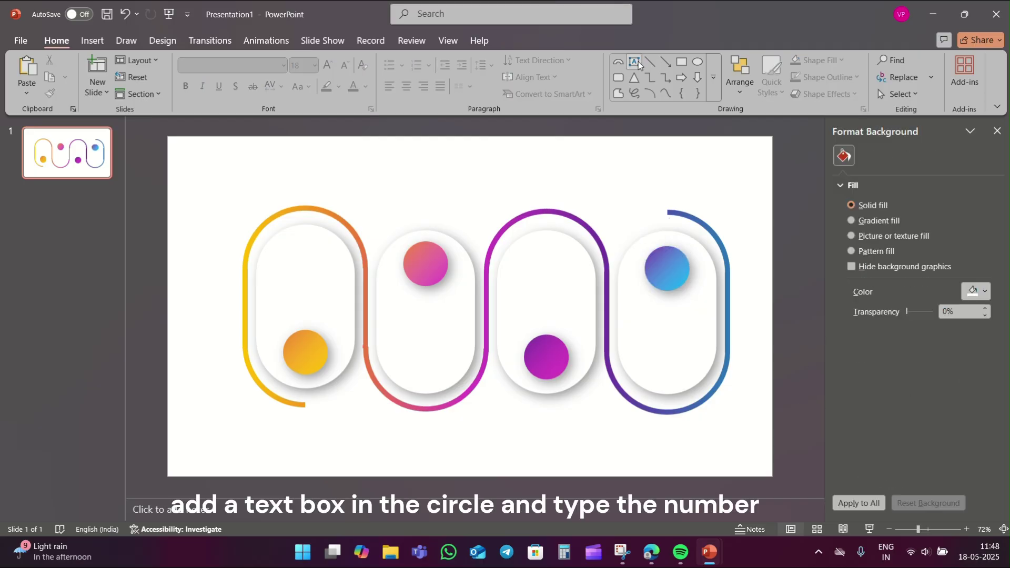
pyautogui.click(304, 347)
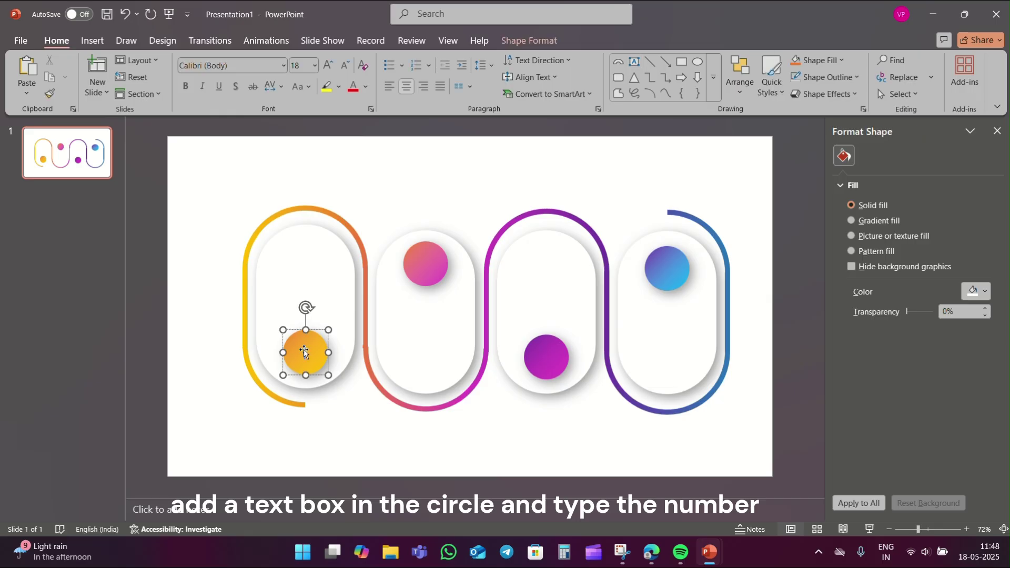
pyautogui.write('01')
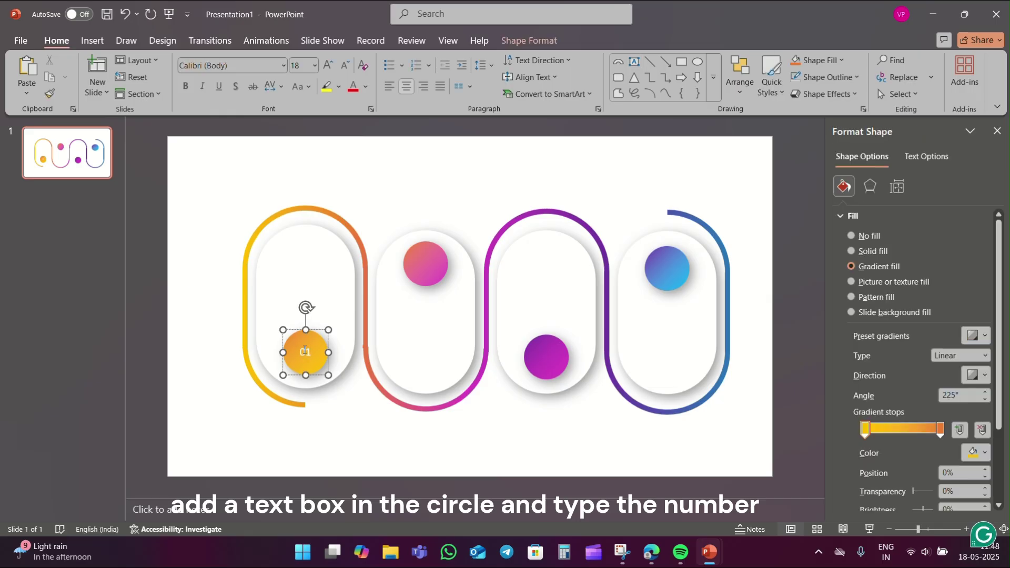
pyautogui.doubleClick(305, 351)
pyautogui.click(283, 64)
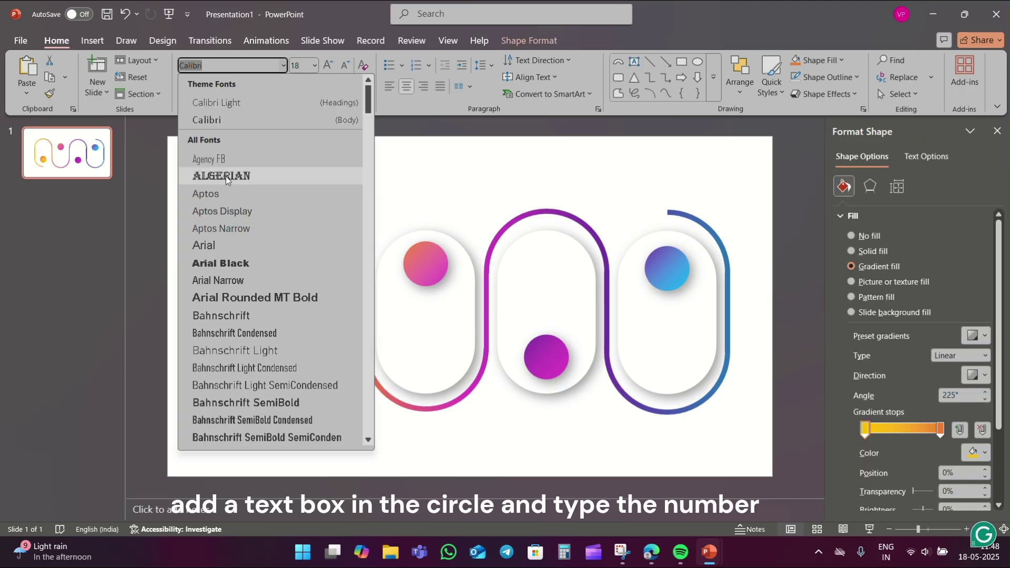
pyautogui.click(221, 262)
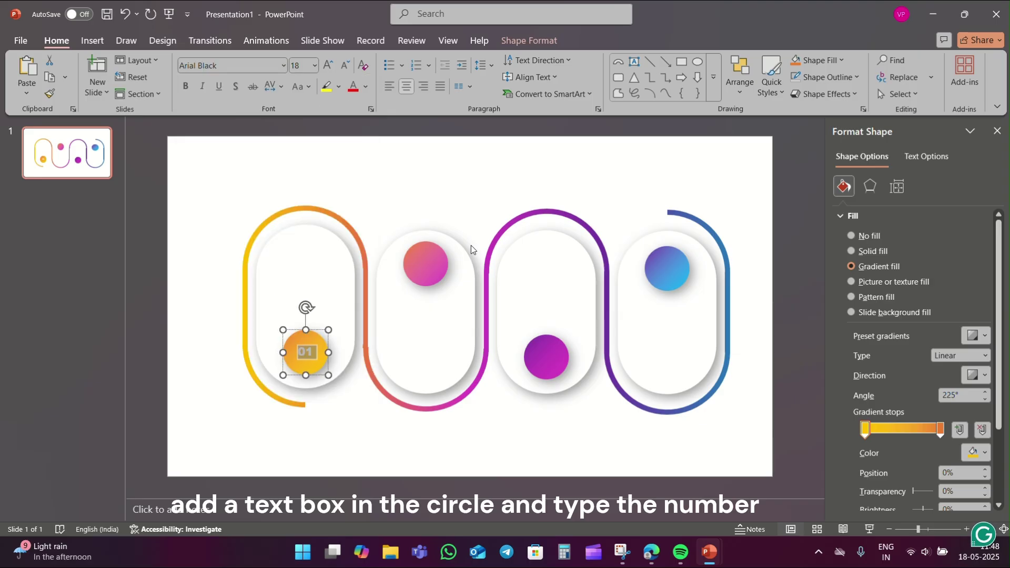
pyautogui.click(479, 175)
pyautogui.click(635, 62)
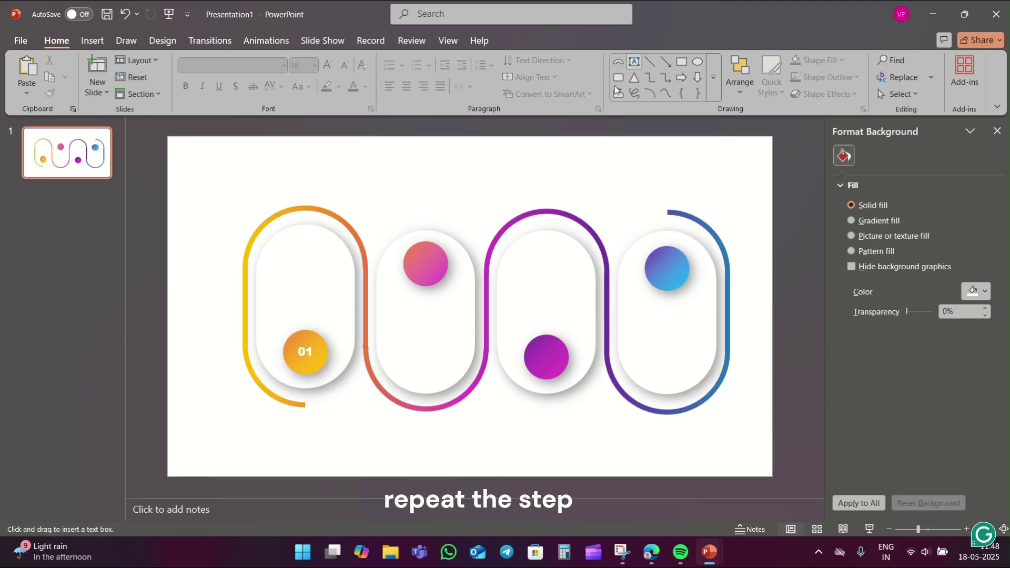
pyautogui.click(429, 258)
pyautogui.write('0')
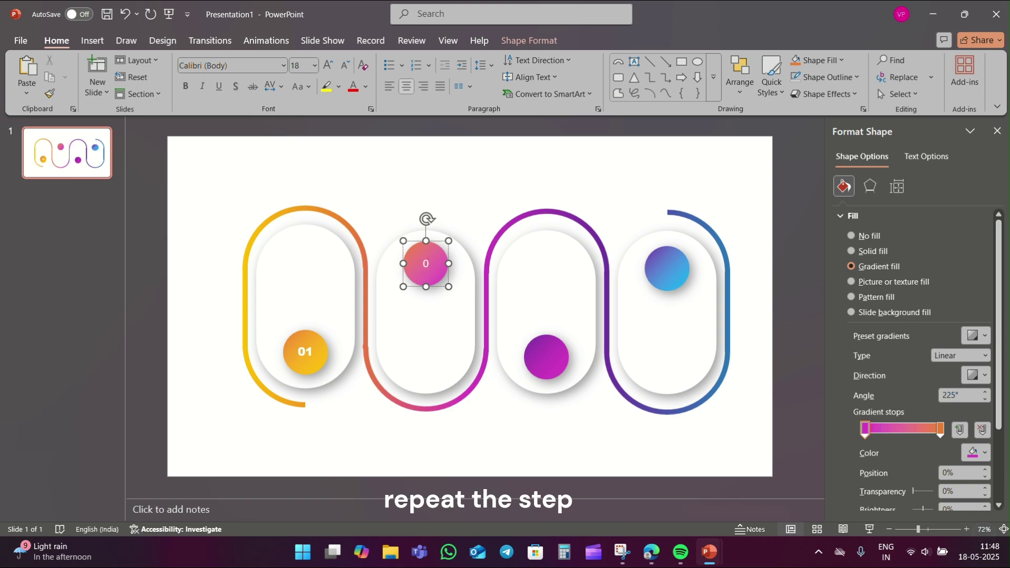
pyautogui.write('2')
pyautogui.hotkey('ctrl', 'a')
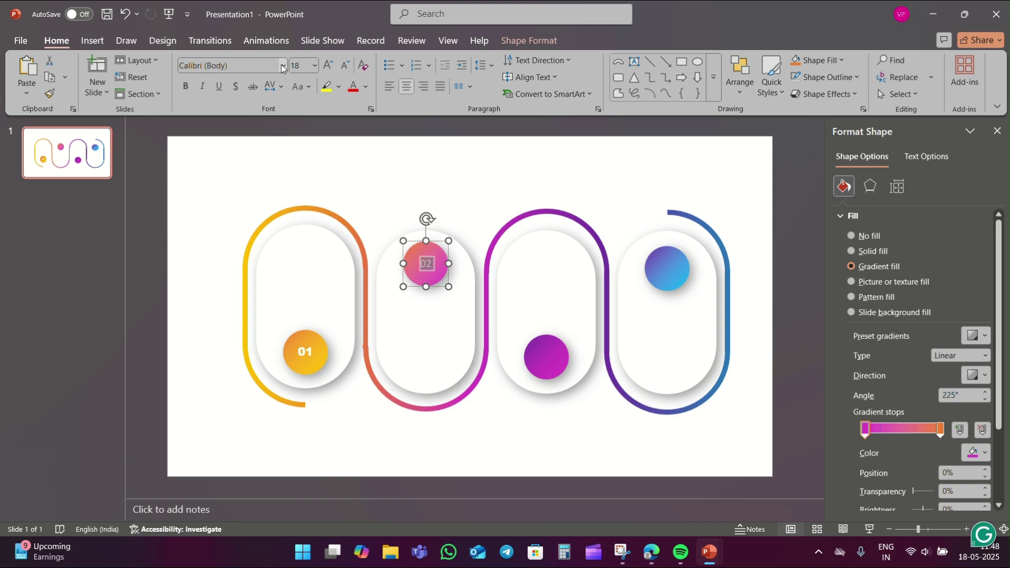
pyautogui.click(283, 66)
pyautogui.click(226, 301)
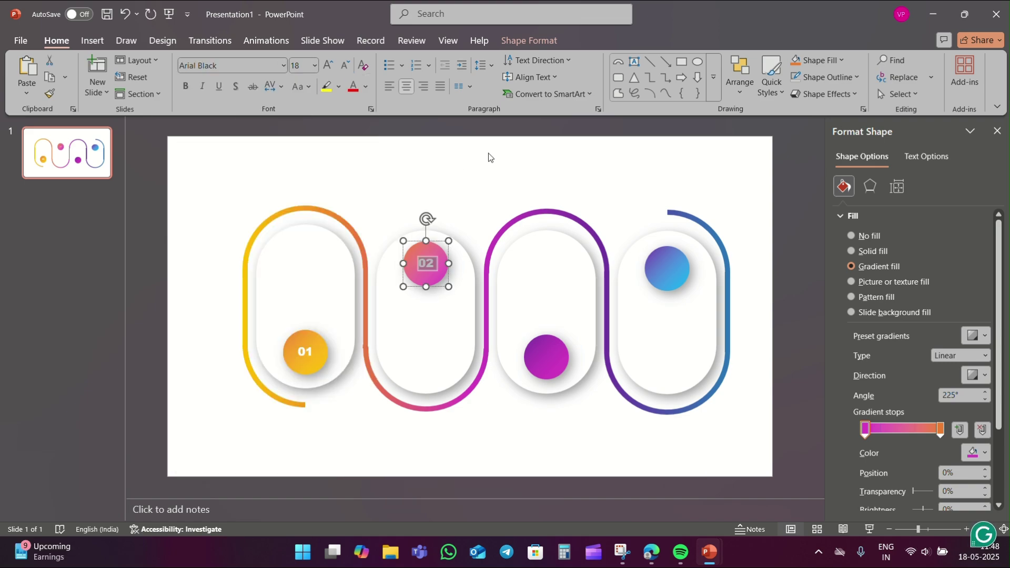
pyautogui.click(545, 161)
# Label the third and fourth circles 03 and 04 in Arial Black.
pyautogui.click(634, 61)
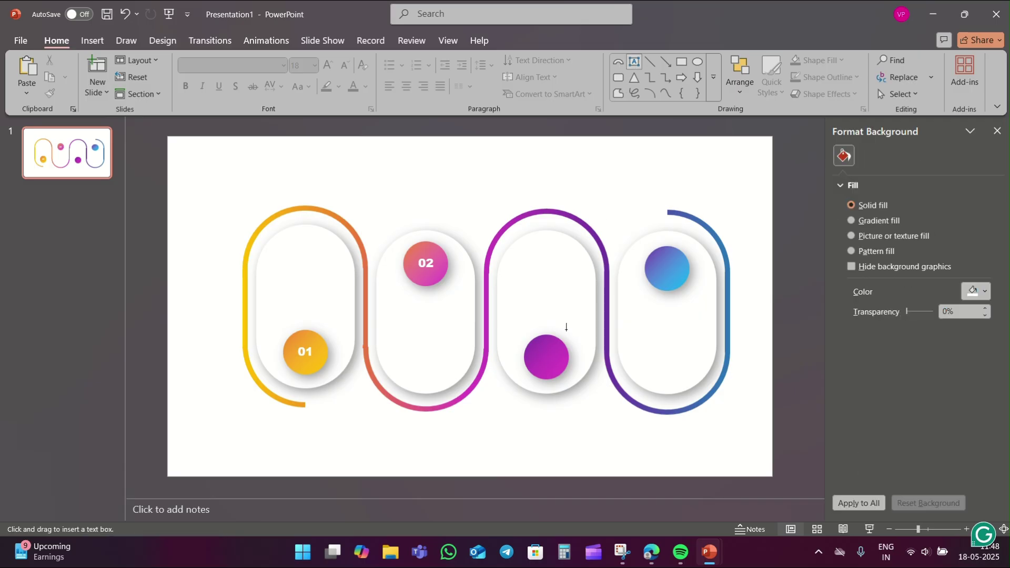
pyautogui.click(545, 359)
pyautogui.write('03')
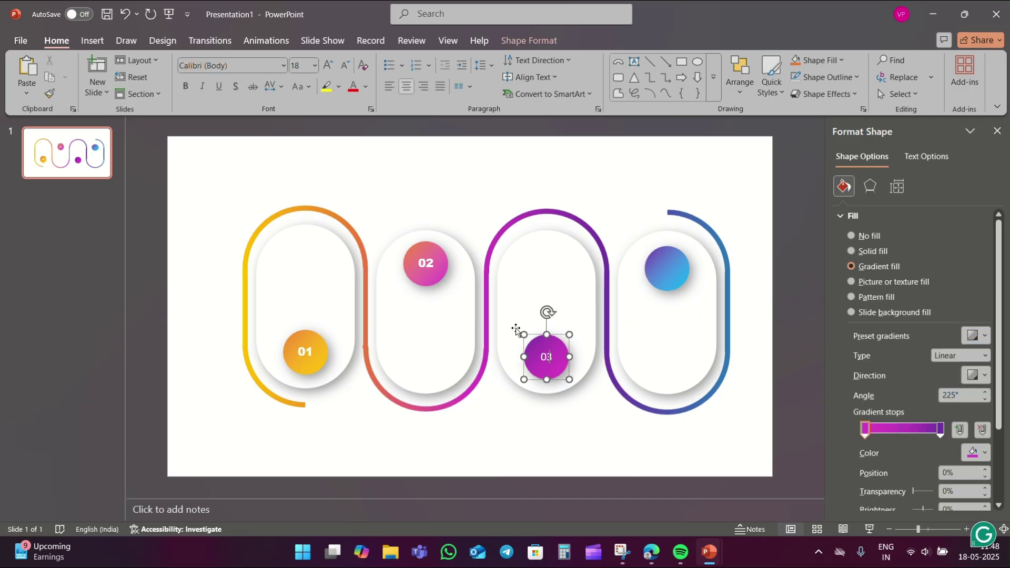
pyautogui.hotkey('ctrl', 'a')
pyautogui.click(280, 66)
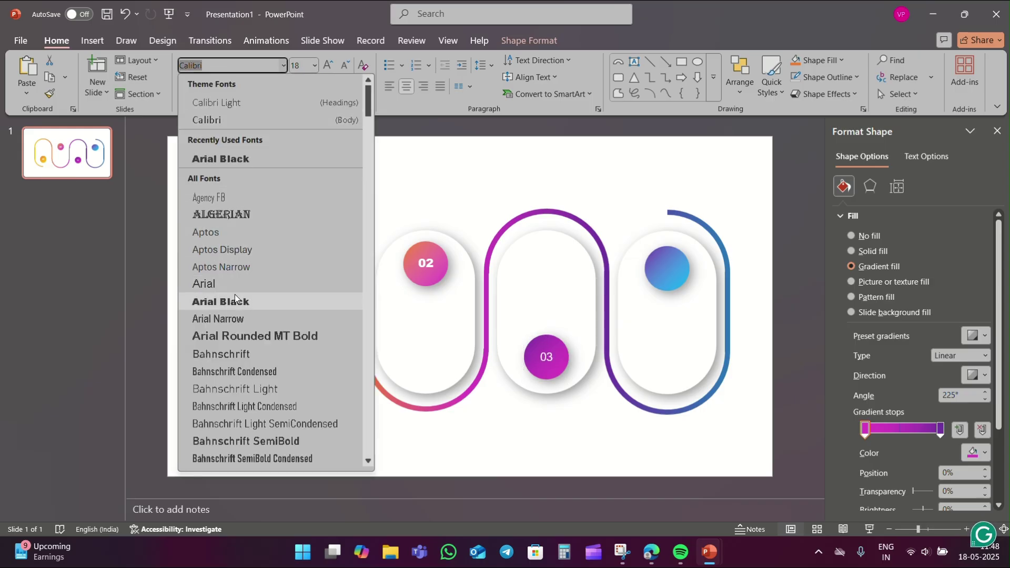
pyautogui.click(235, 295)
pyautogui.click(634, 168)
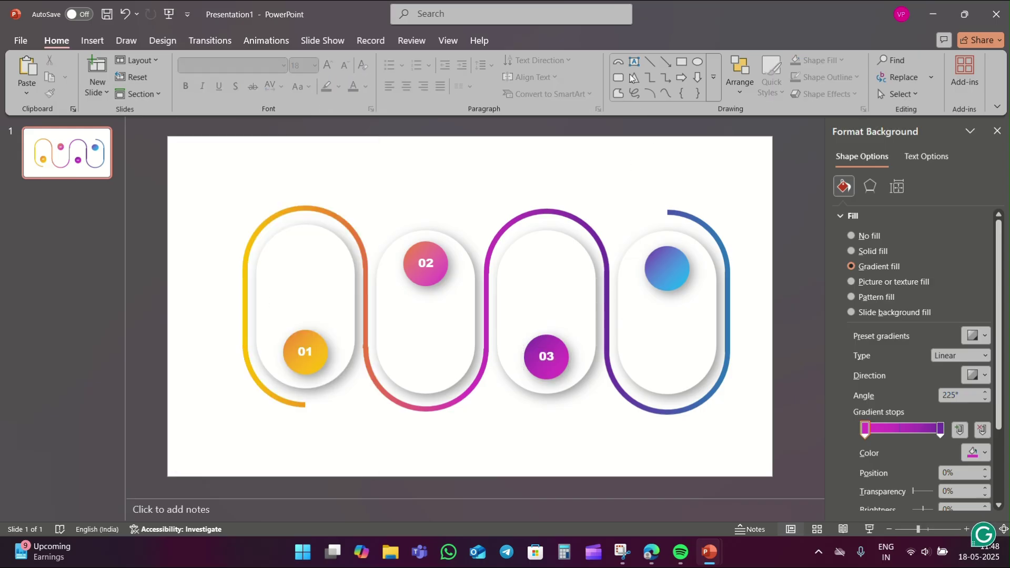
pyautogui.click(634, 62)
pyautogui.click(667, 268)
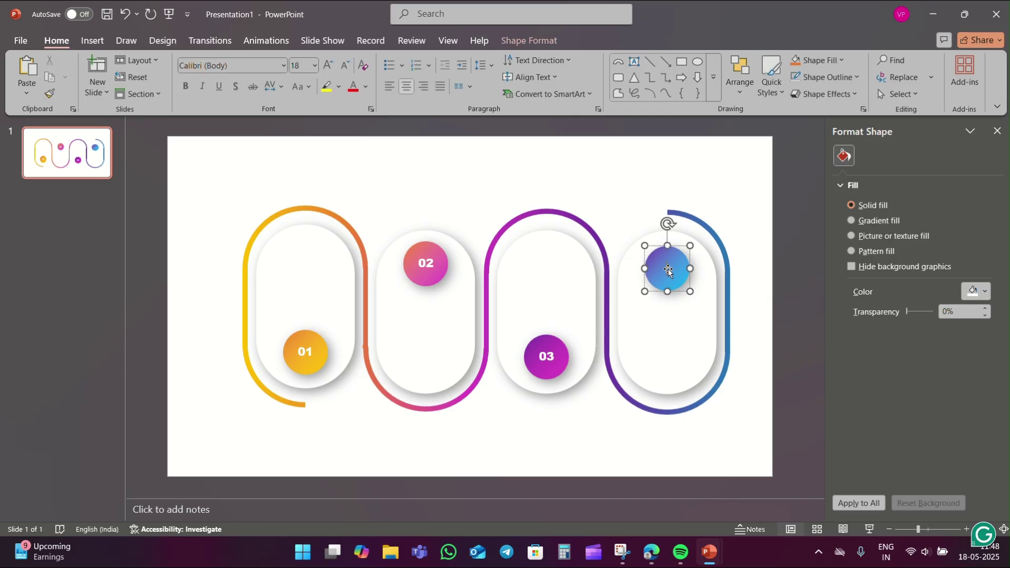
pyautogui.write('04')
pyautogui.doubleClick(669, 269)
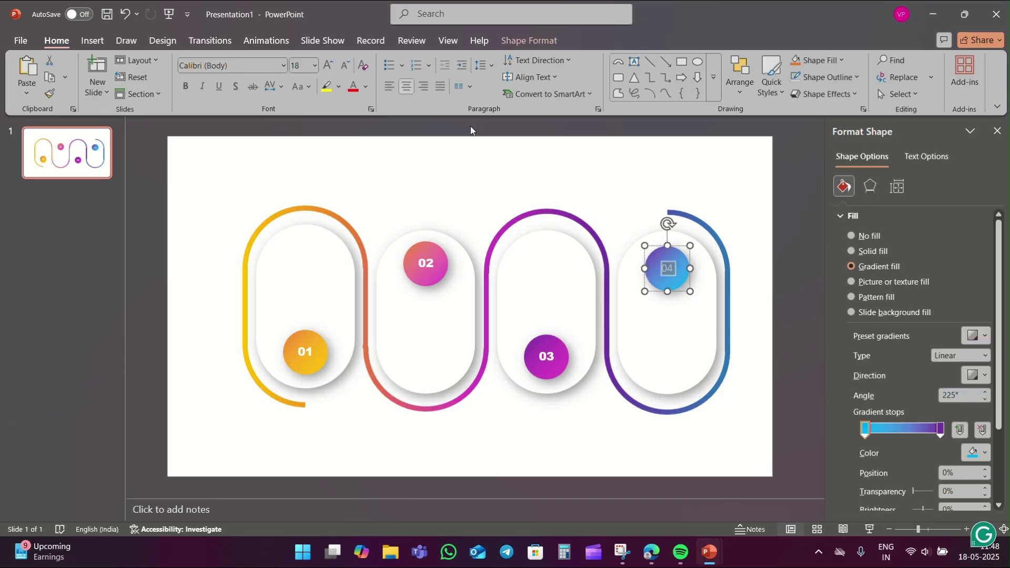
pyautogui.click(284, 65)
pyautogui.click(252, 304)
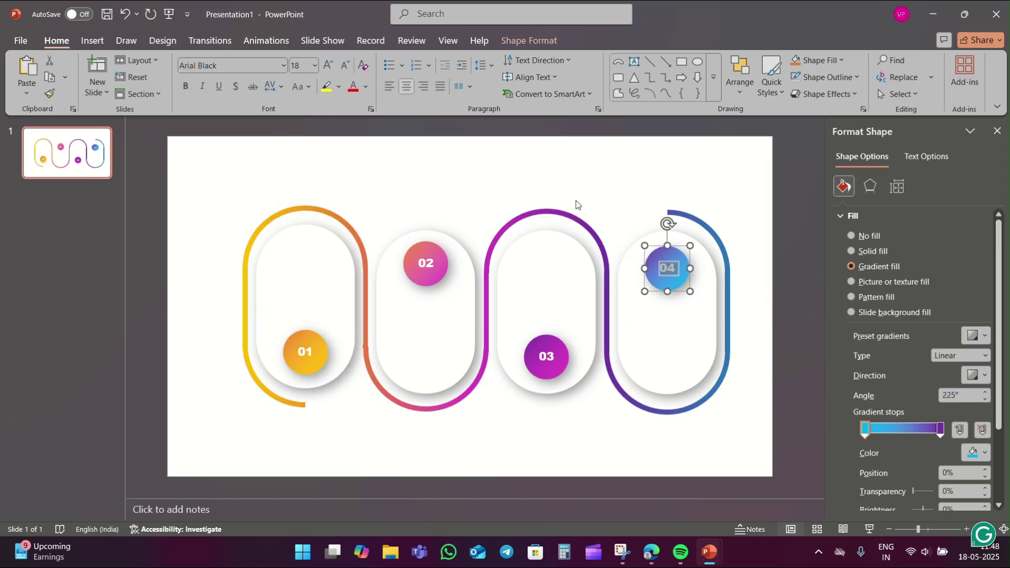
# Set the slide background to a dark grey solid colour.
pyautogui.click(617, 144)
pyautogui.click(977, 296)
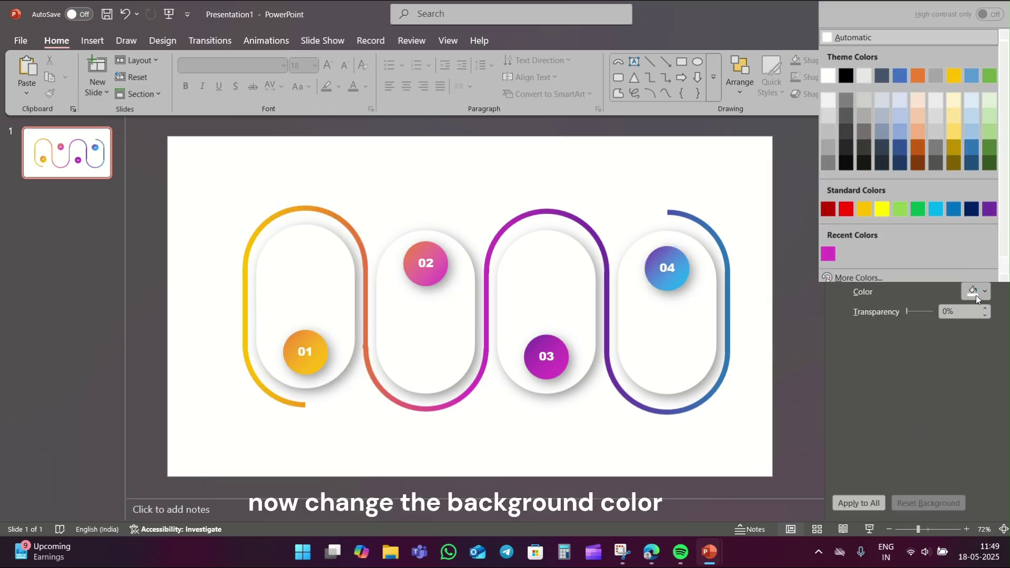
pyautogui.click(848, 141)
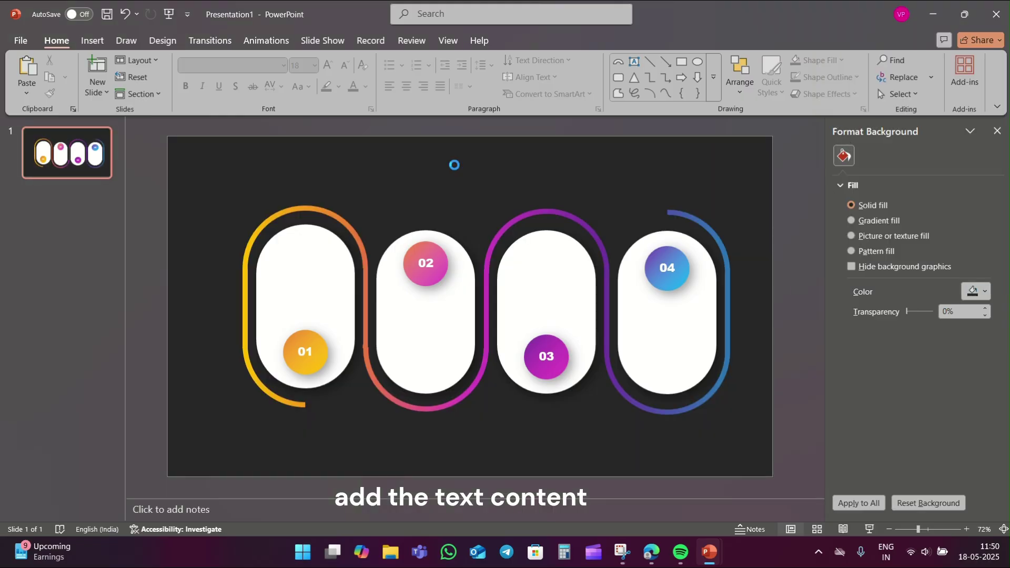
# Paste the LOREM IPSUM INFOGRAPHIC text block into pills 01–04, each opposite its numbered circle.
pyautogui.hotkey('ctrl', 'v')
pyautogui.moveTo(344, 250); pyautogui.dragTo(344, 241)
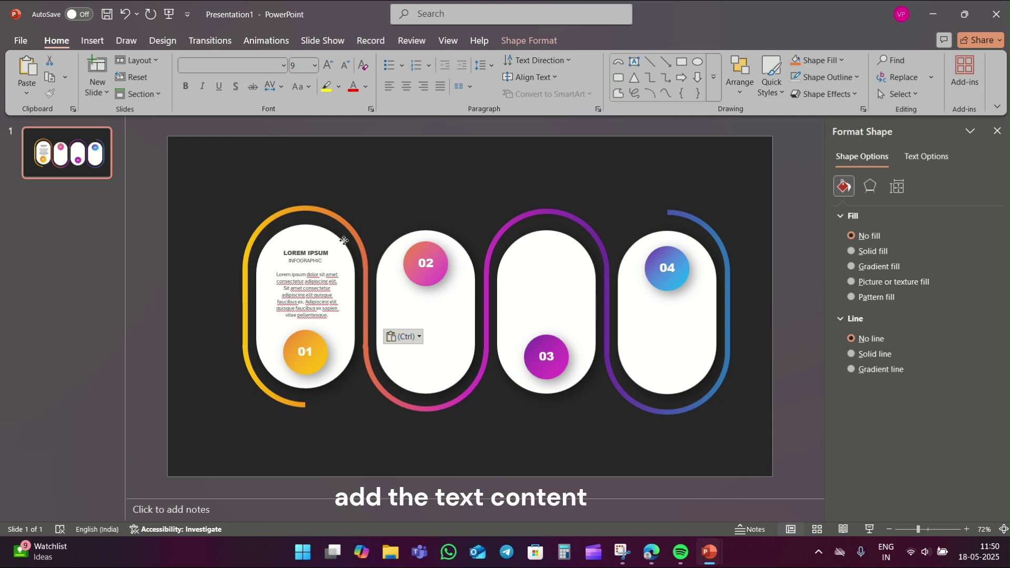
pyautogui.moveTo(345, 241); pyautogui.dragTo(459, 294)
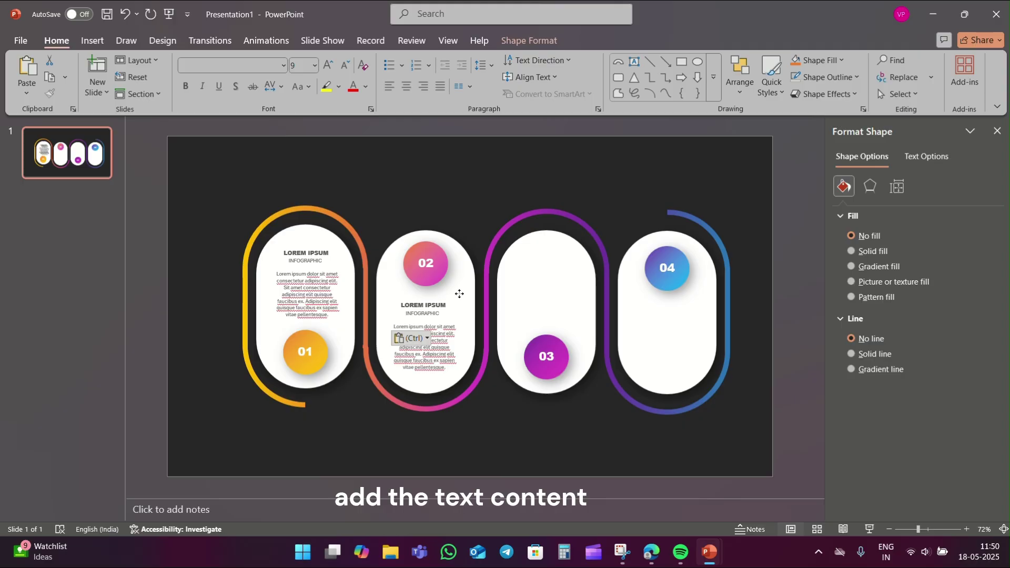
pyautogui.moveTo(460, 294); pyautogui.dragTo(461, 297)
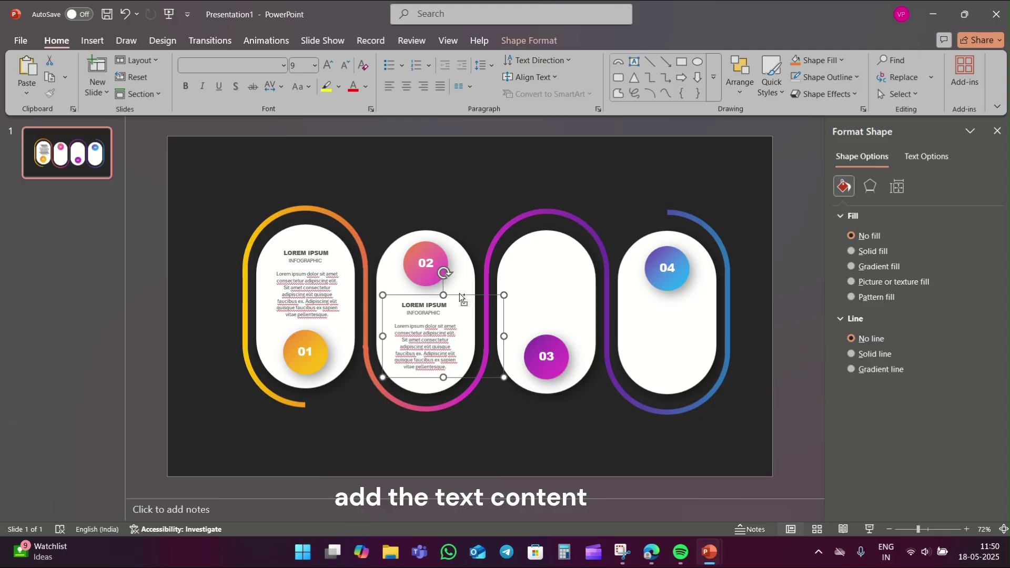
pyautogui.hotkey('ctrl', 'v')
pyautogui.moveTo(335, 227); pyautogui.dragTo(586, 251)
pyautogui.hotkey('ctrl', 'v')
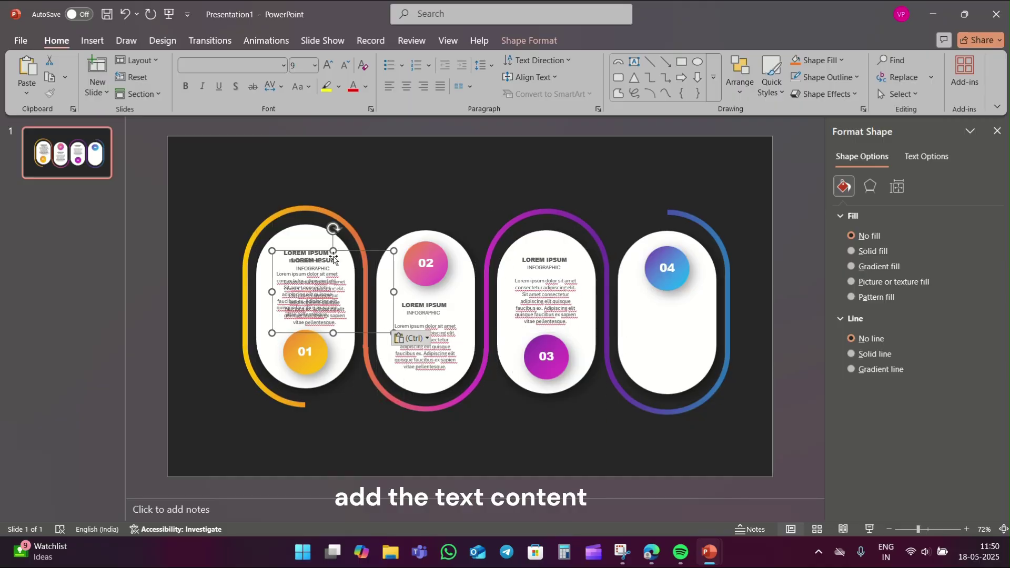
pyautogui.moveTo(350, 253); pyautogui.dragTo(702, 298)
# Draw a small dot near the slide top and give it 4 pt soft edges.
pyautogui.click(724, 444)
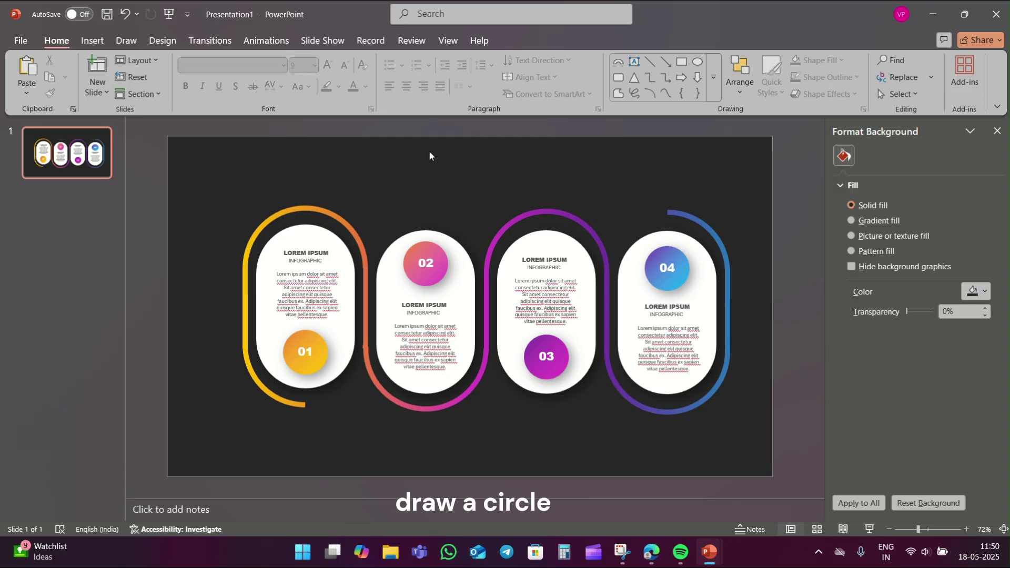
pyautogui.click(698, 62)
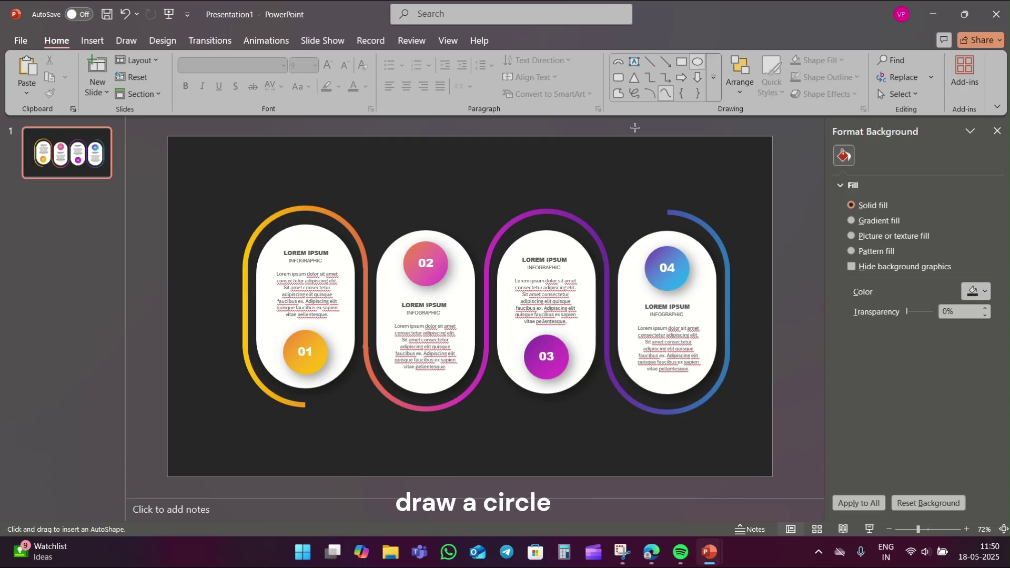
pyautogui.moveTo(604, 155); pyautogui.dragTo(619, 170)
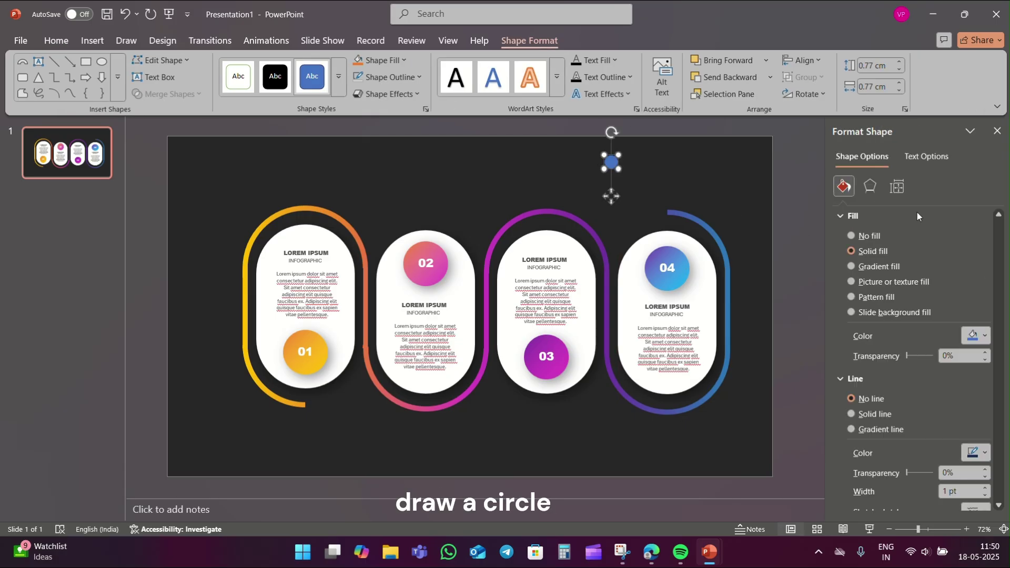
pyautogui.click(871, 186)
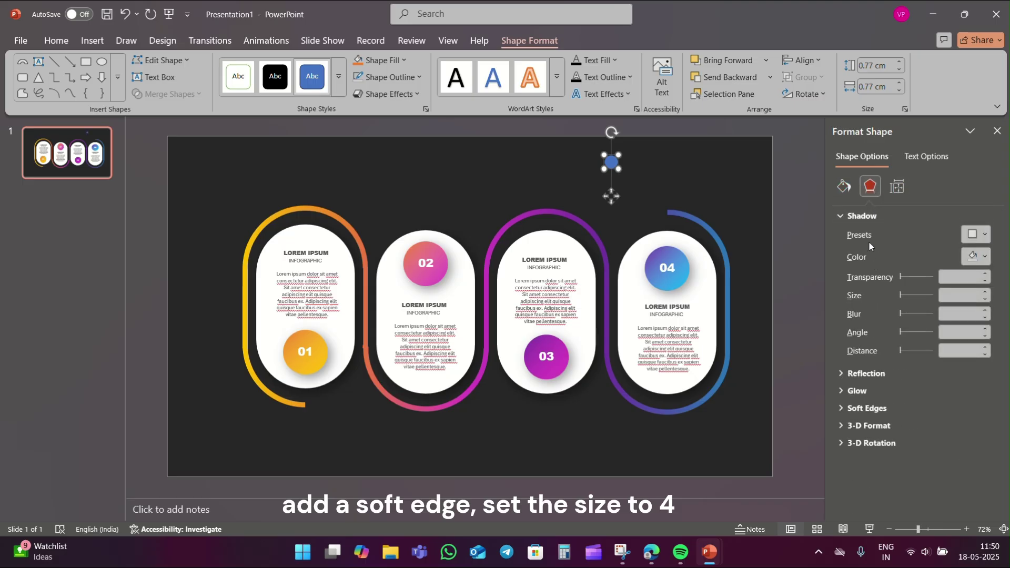
pyautogui.click(863, 216)
pyautogui.click(869, 267)
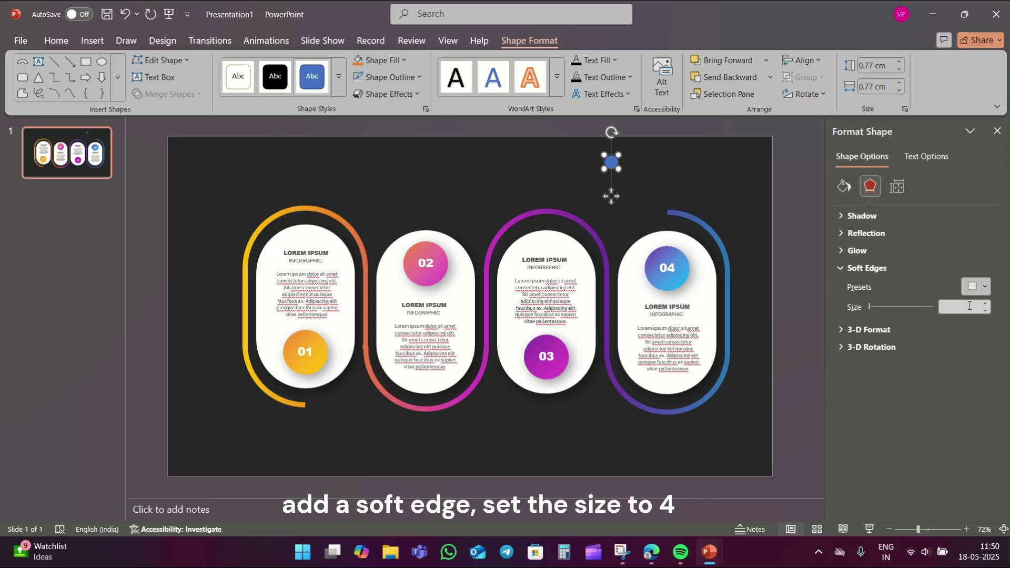
pyautogui.click(972, 286)
pyautogui.click(972, 414)
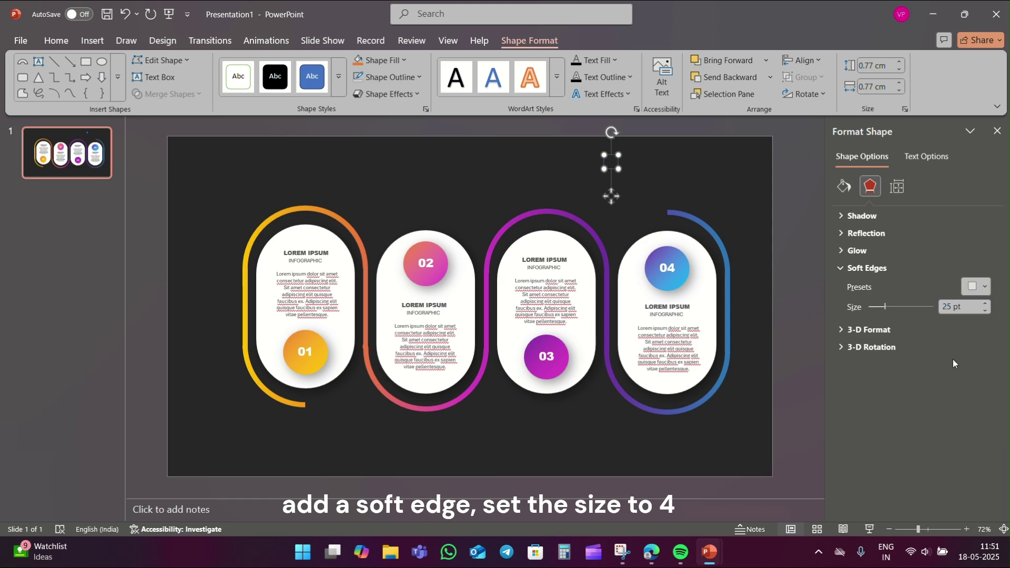
pyautogui.doubleClick(963, 313)
pyautogui.write('4')
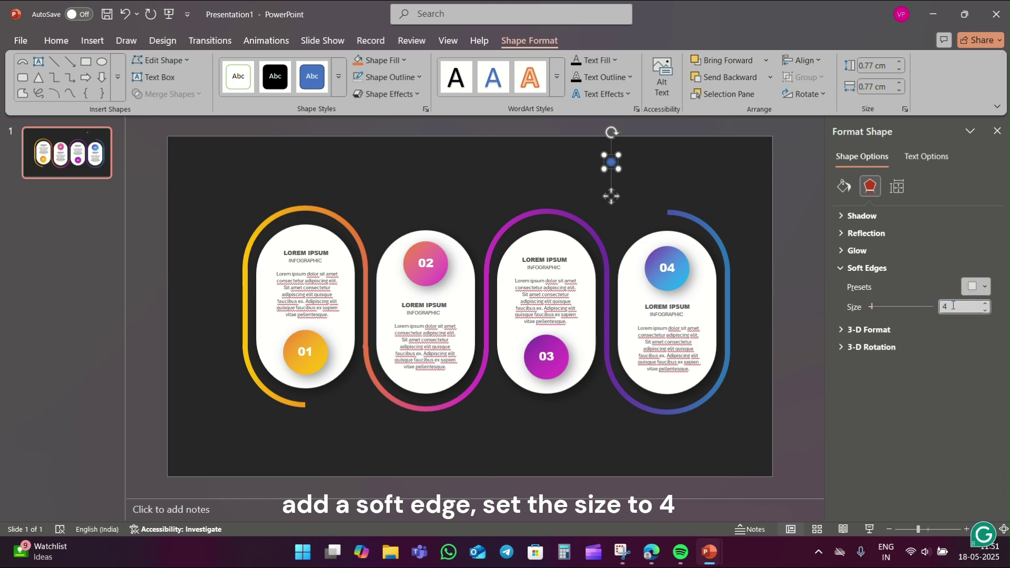
pyautogui.click(710, 172)
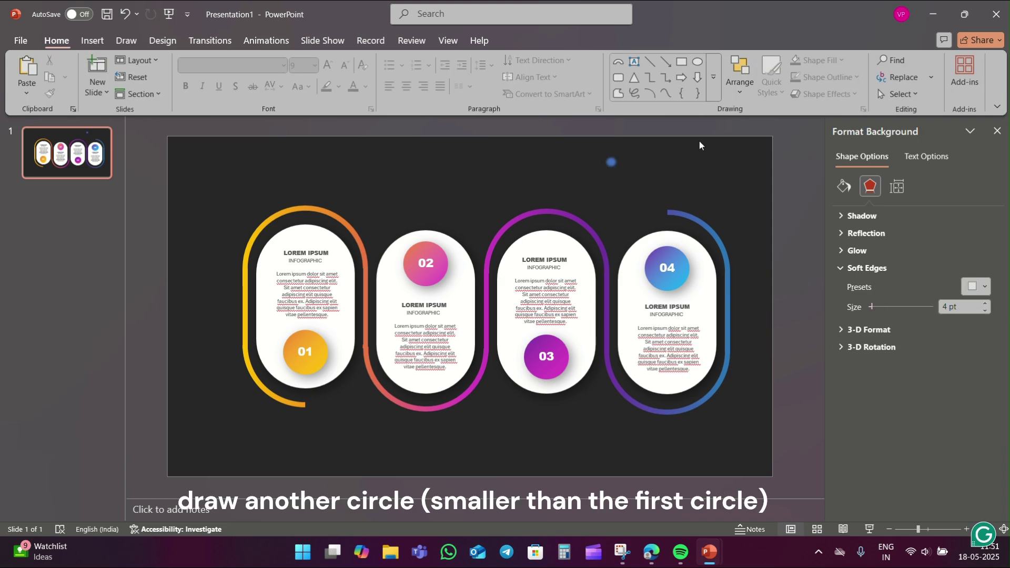
# Draw a tinier circle with 2 pt soft edges and move it onto the larger dot.
pyautogui.click(698, 62)
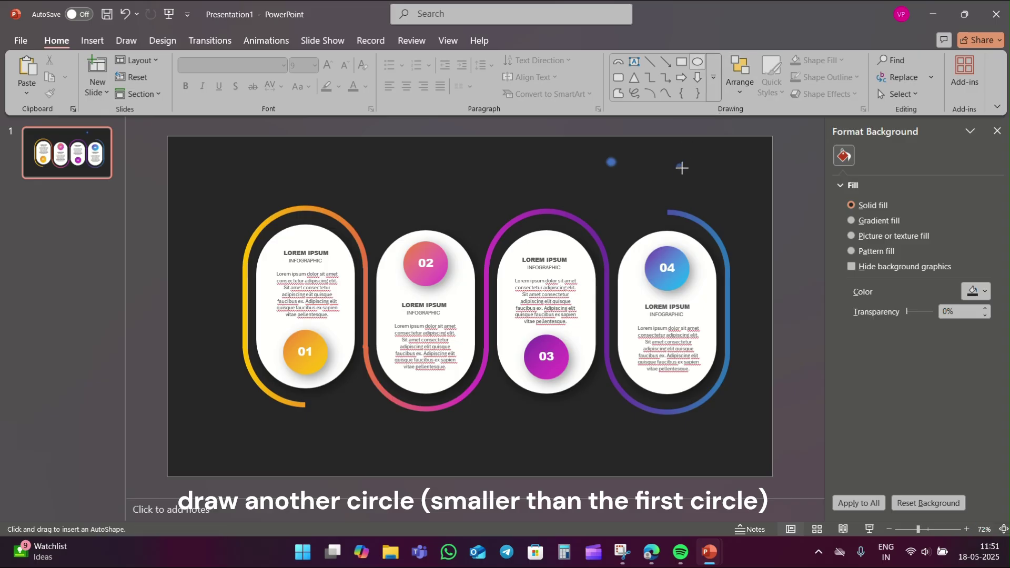
pyautogui.moveTo(683, 168); pyautogui.dragTo(676, 163)
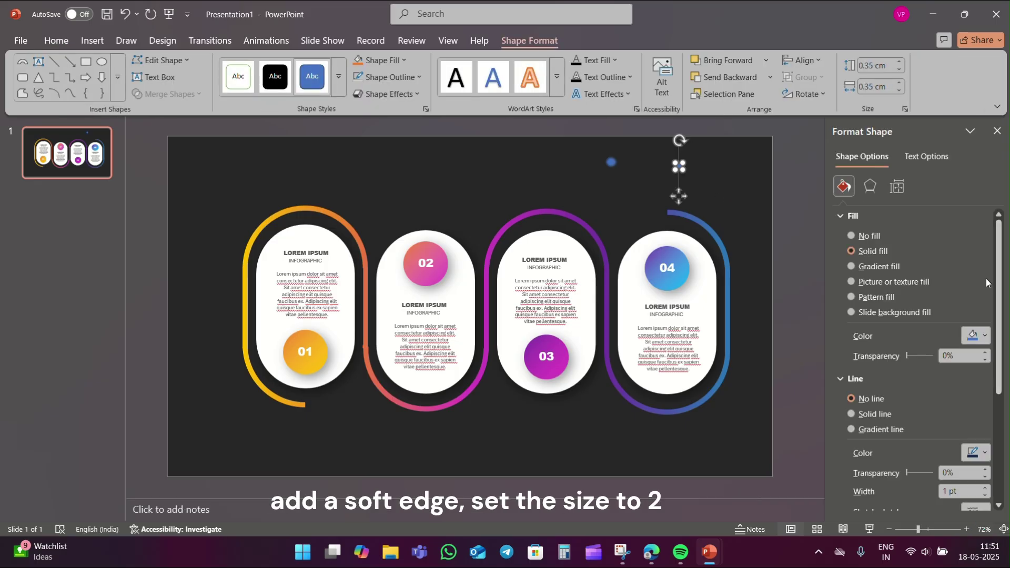
pyautogui.click(871, 186)
pyautogui.click(867, 268)
pyautogui.click(976, 286)
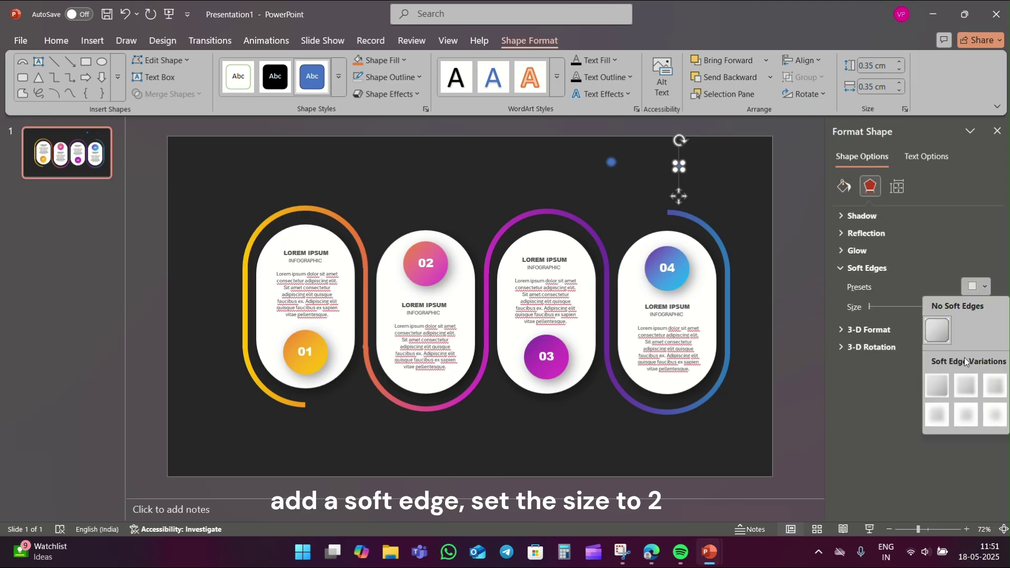
pyautogui.click(972, 376)
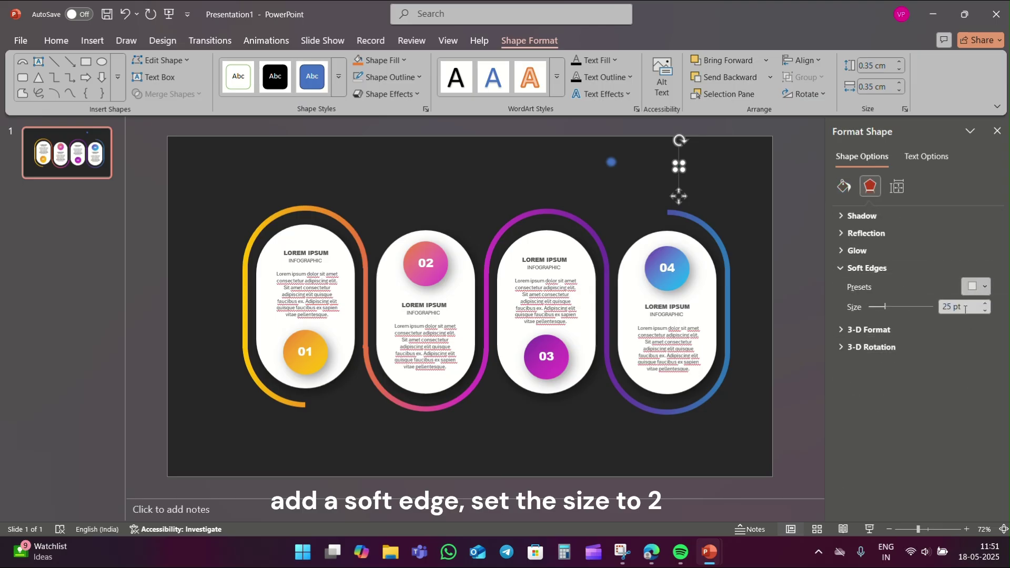
pyautogui.moveTo(966, 307); pyautogui.dragTo(929, 307)
pyautogui.write('2')
pyautogui.click(705, 181)
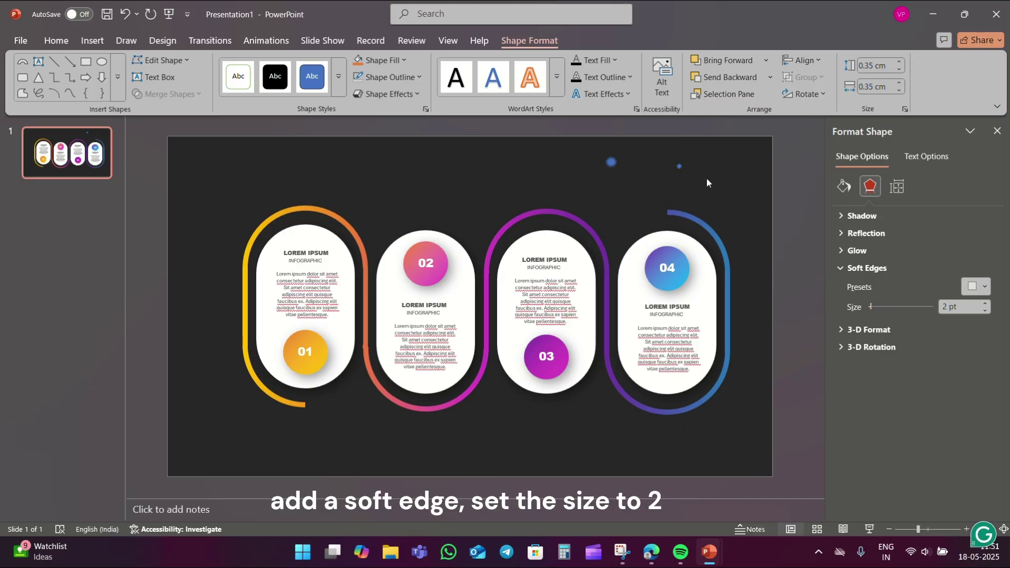
pyautogui.moveTo(680, 191); pyautogui.dragTo(616, 191)
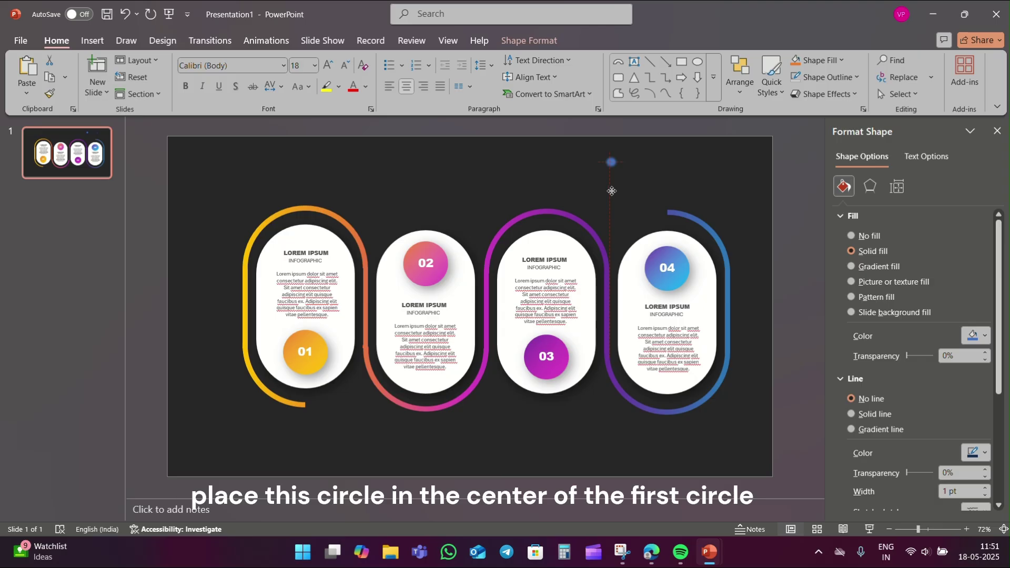
# Fill both dots white, group them, and move the glow to the orange line's lower end.
pyautogui.moveTo(577, 138); pyautogui.dragTo(652, 181)
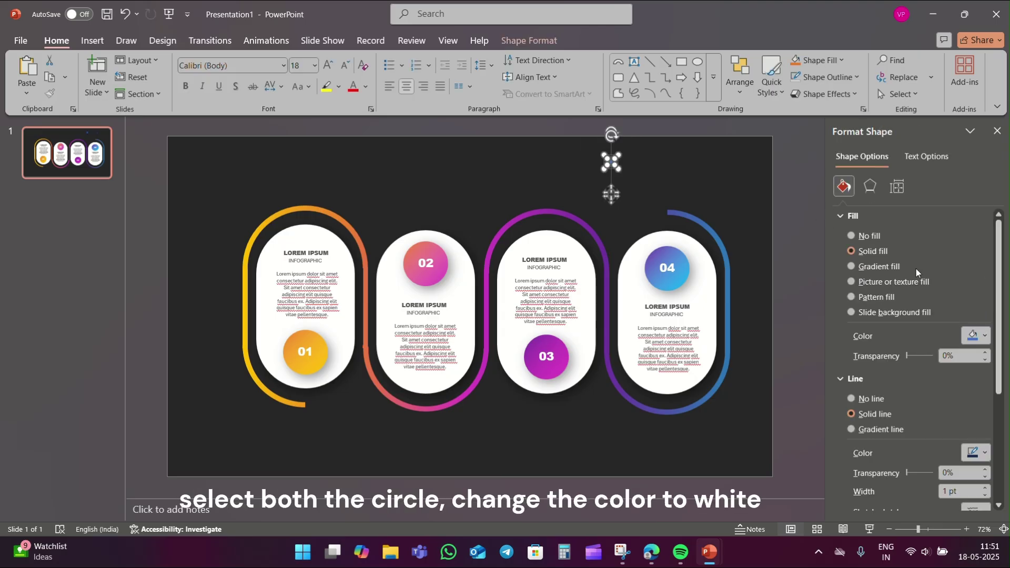
pyautogui.click(979, 336)
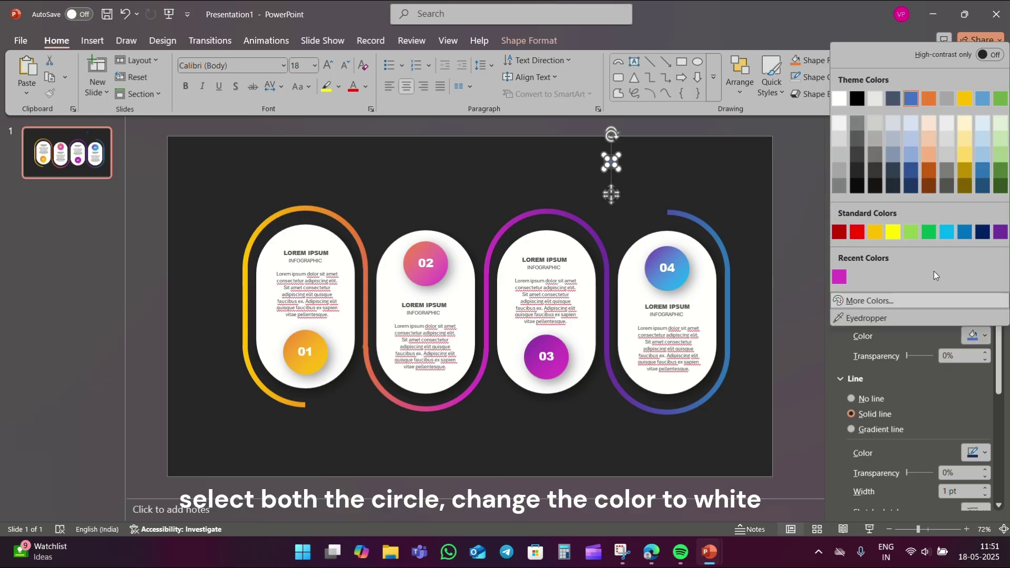
pyautogui.click(840, 99)
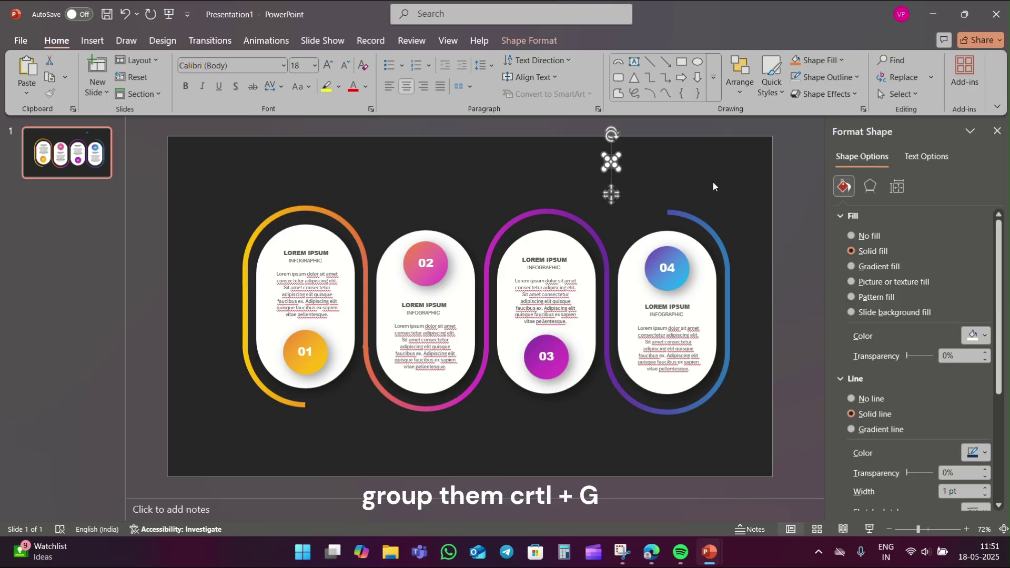
pyautogui.hotkey('ctrl', 'g')
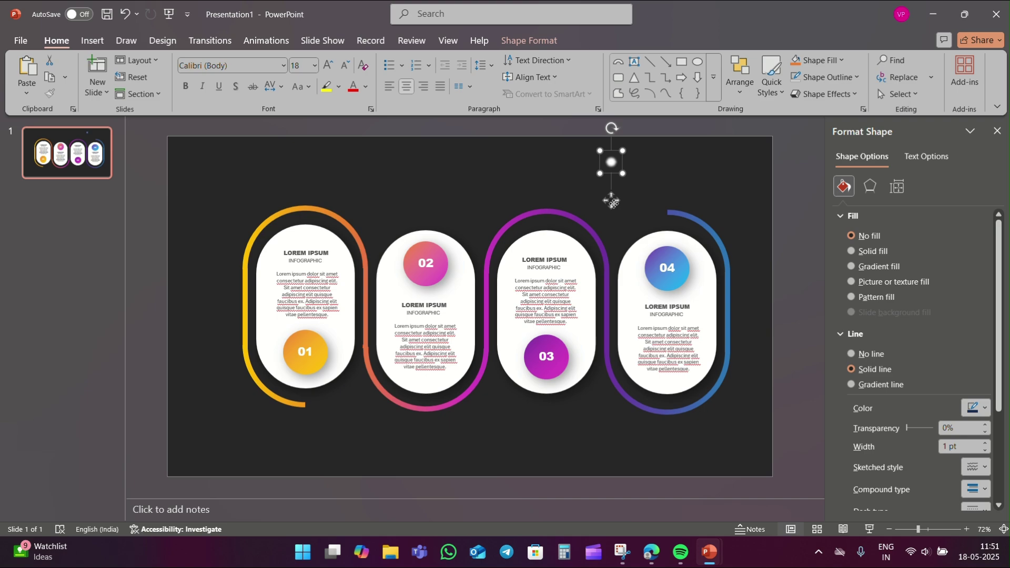
pyautogui.moveTo(612, 201); pyautogui.dragTo(304, 445)
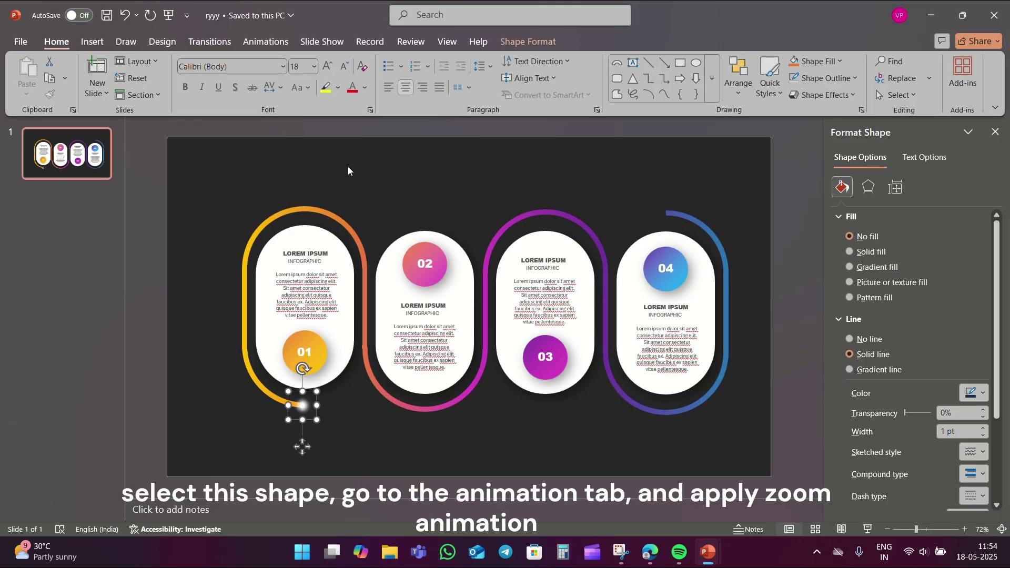
# Give the glow dot a 1-second Zoom entrance starting With Previous.
pyautogui.click(260, 38)
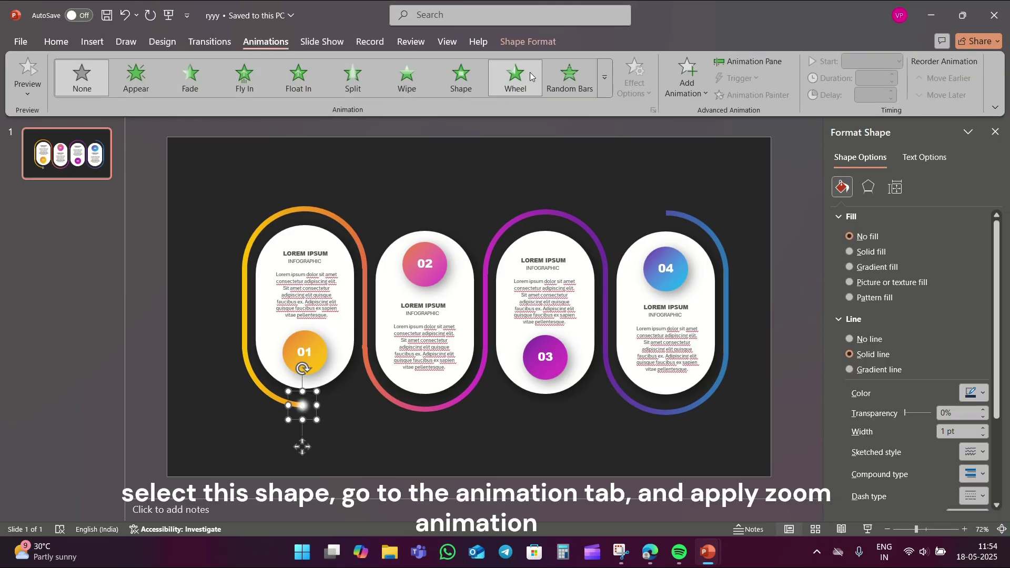
pyautogui.click(604, 74)
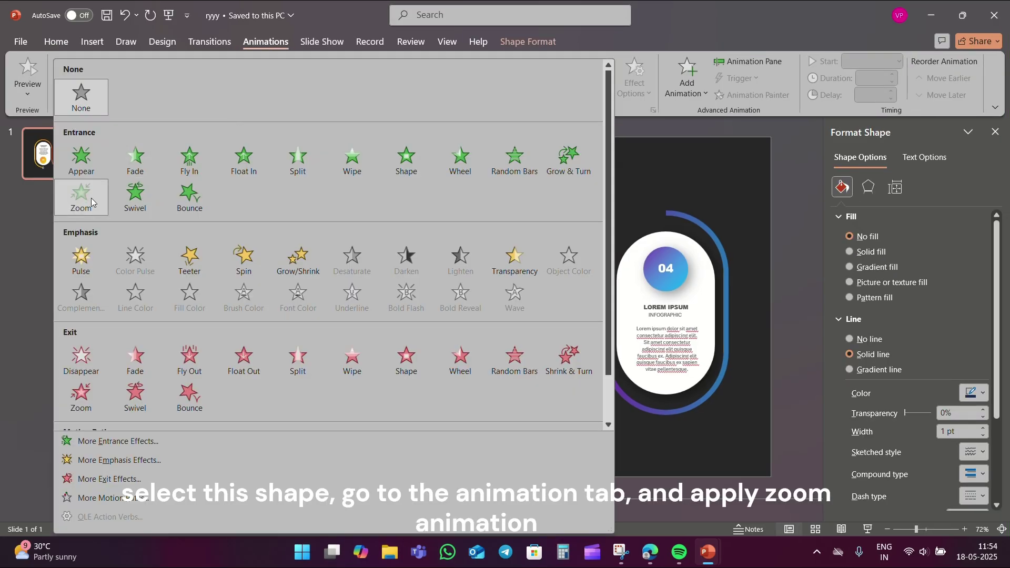
pyautogui.click(91, 198)
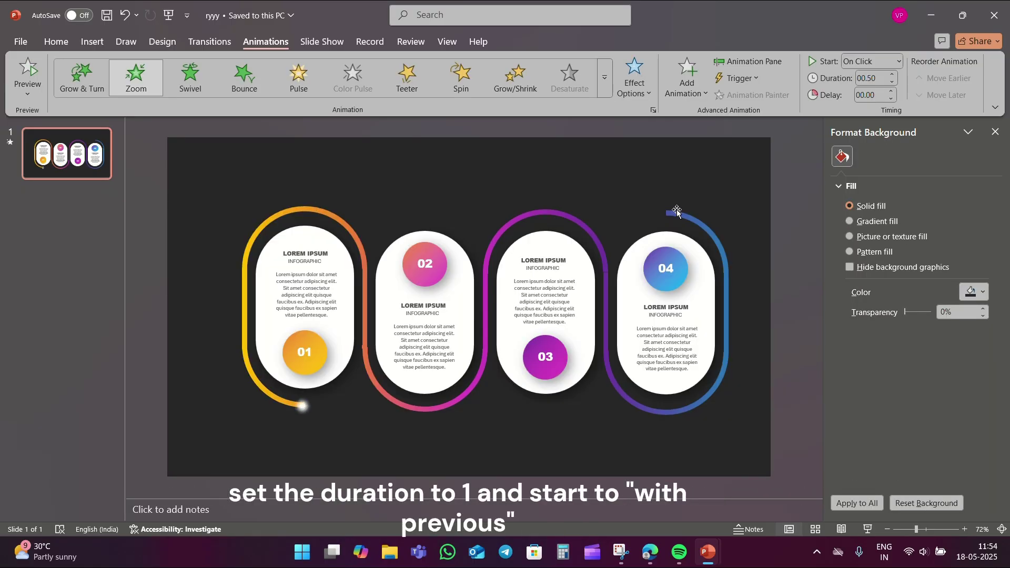
pyautogui.click(893, 75)
pyautogui.click(893, 75)
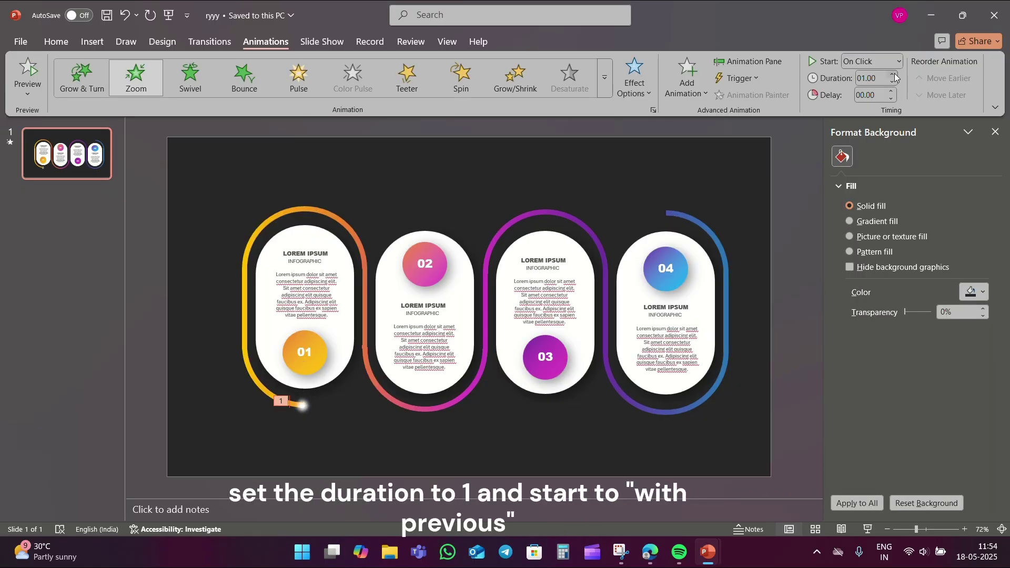
pyautogui.click(891, 63)
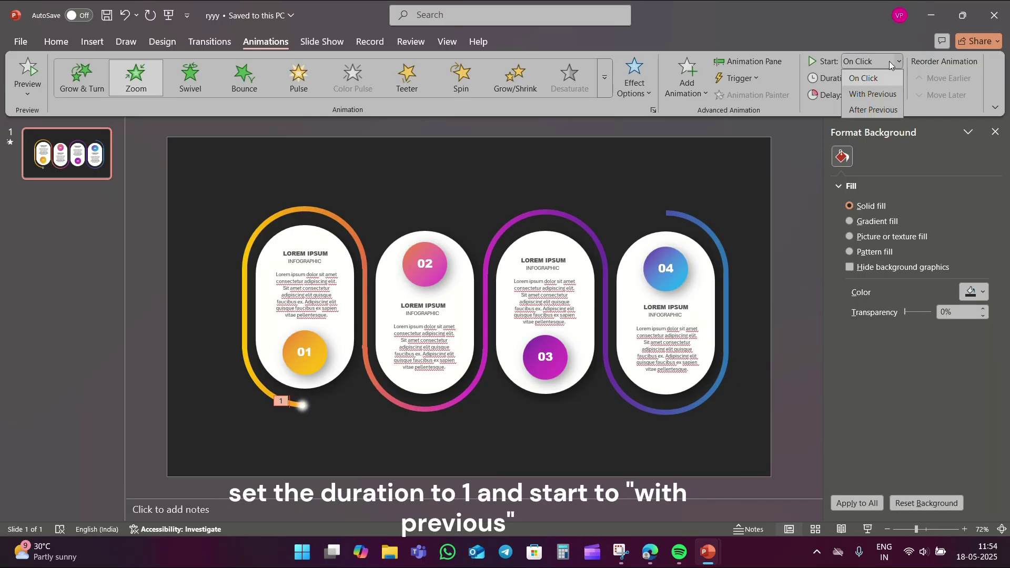
pyautogui.click(874, 94)
pyautogui.click(806, 178)
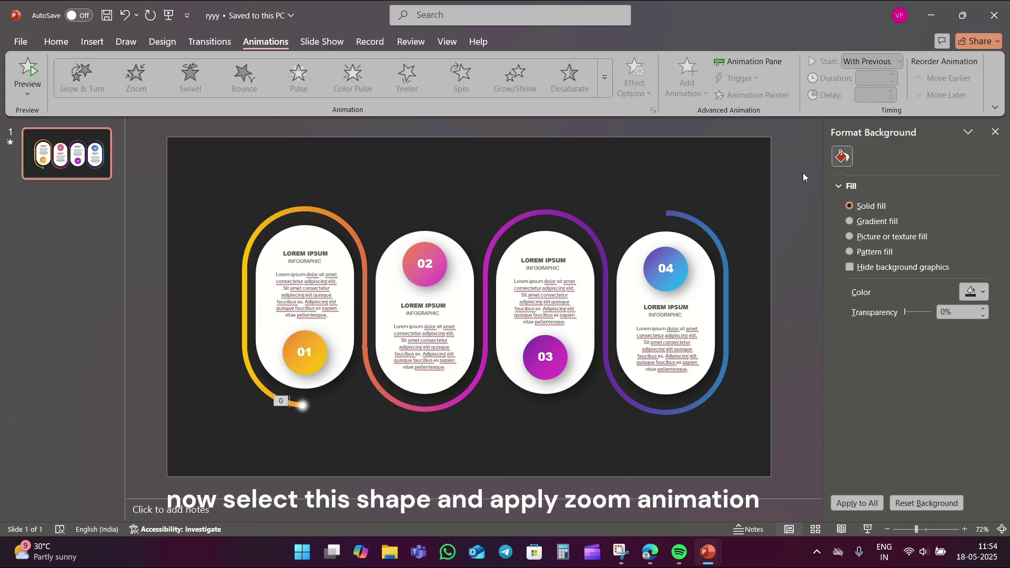
# Give the 01 circle a 1-second Zoom entrance starting After Previous.
pyautogui.click(320, 360)
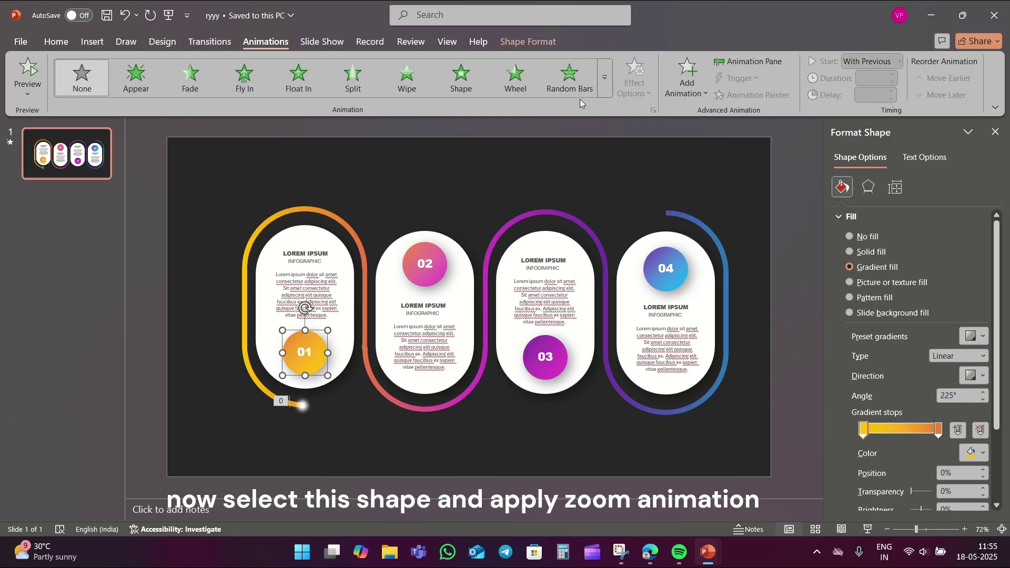
pyautogui.click(607, 94)
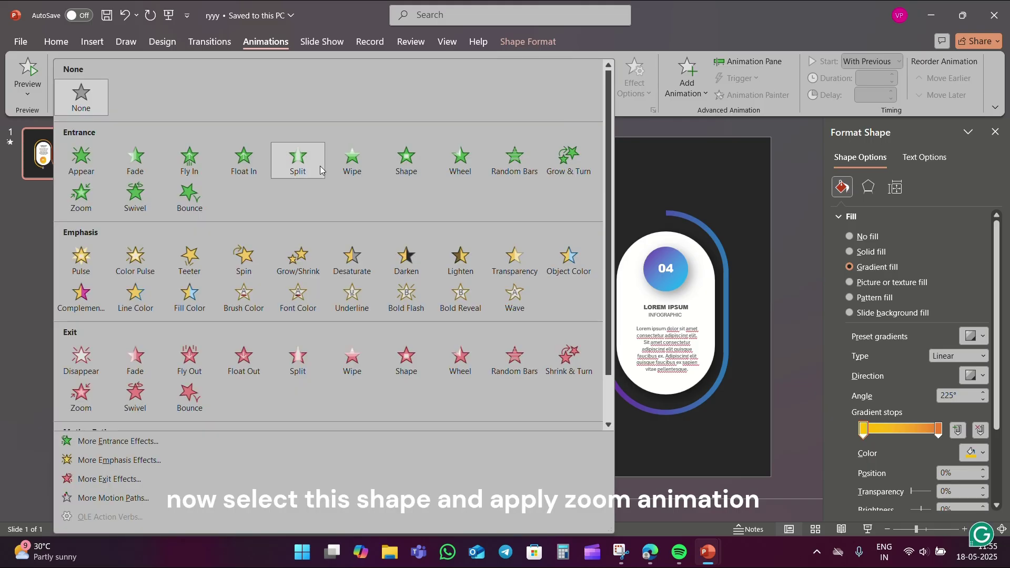
pyautogui.click(81, 199)
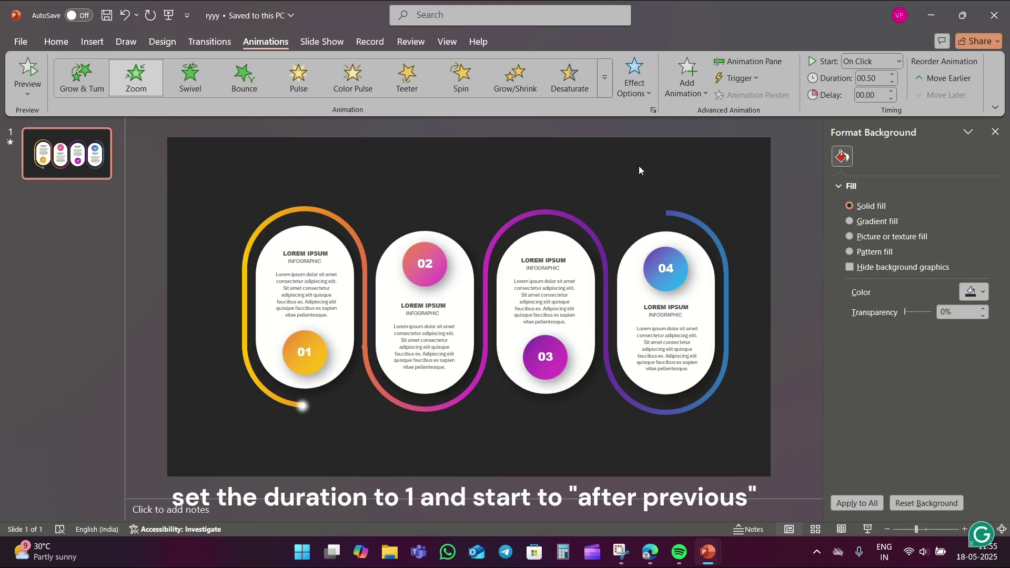
pyautogui.click(892, 74)
pyautogui.click(893, 75)
pyautogui.click(892, 63)
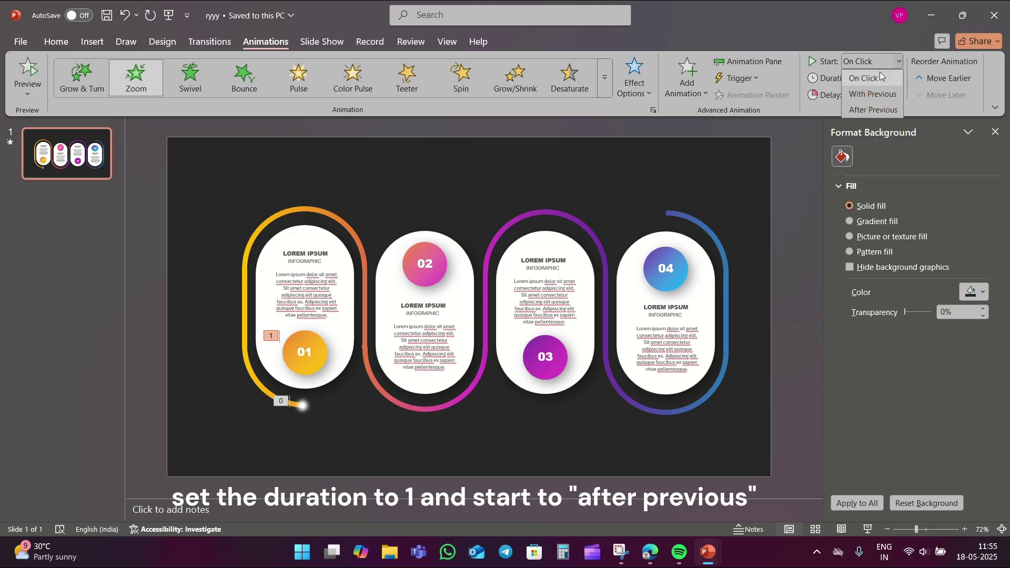
pyautogui.click(873, 110)
pyautogui.click(303, 303)
# Give the first card's LOREM IPSUM text a 1-second Wipe From Top entrance, After Previous.
pyautogui.press('Escape')
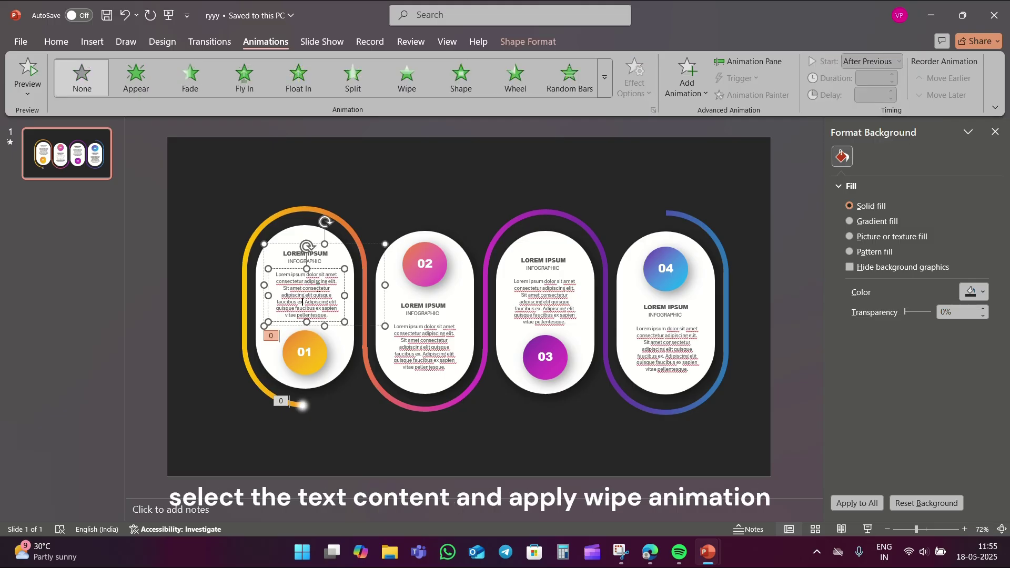
pyautogui.press('Escape')
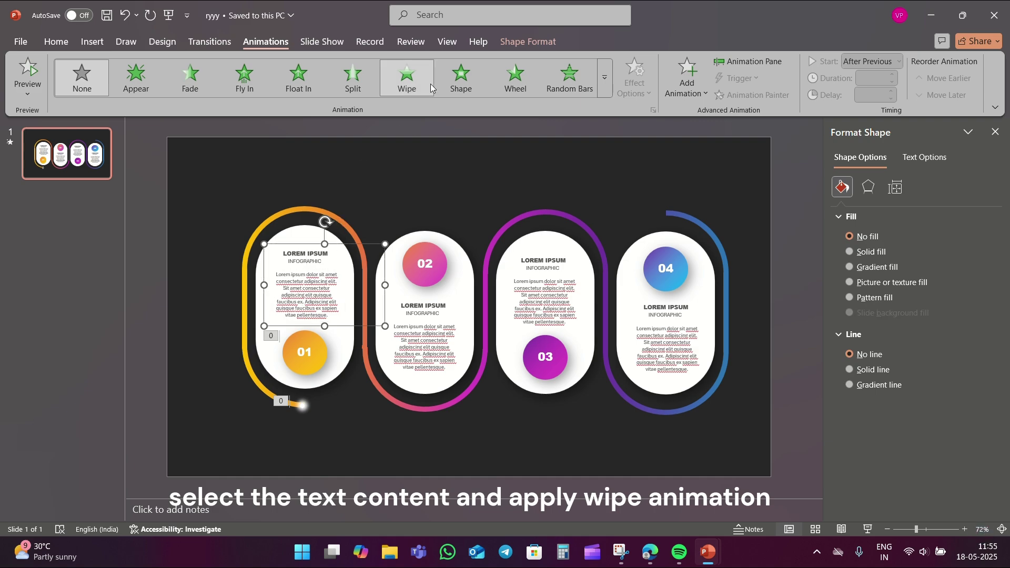
pyautogui.click(422, 80)
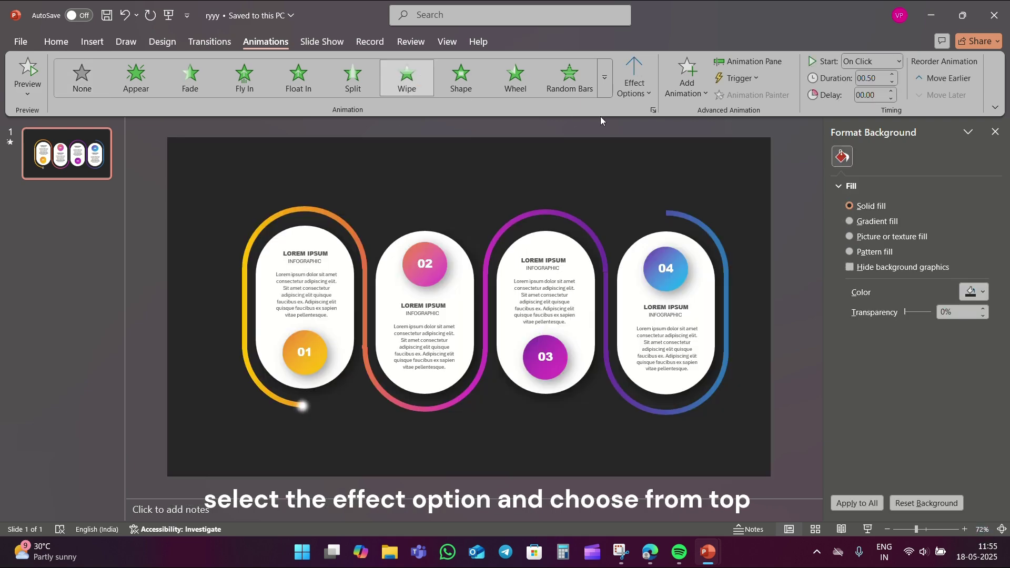
pyautogui.click(634, 78)
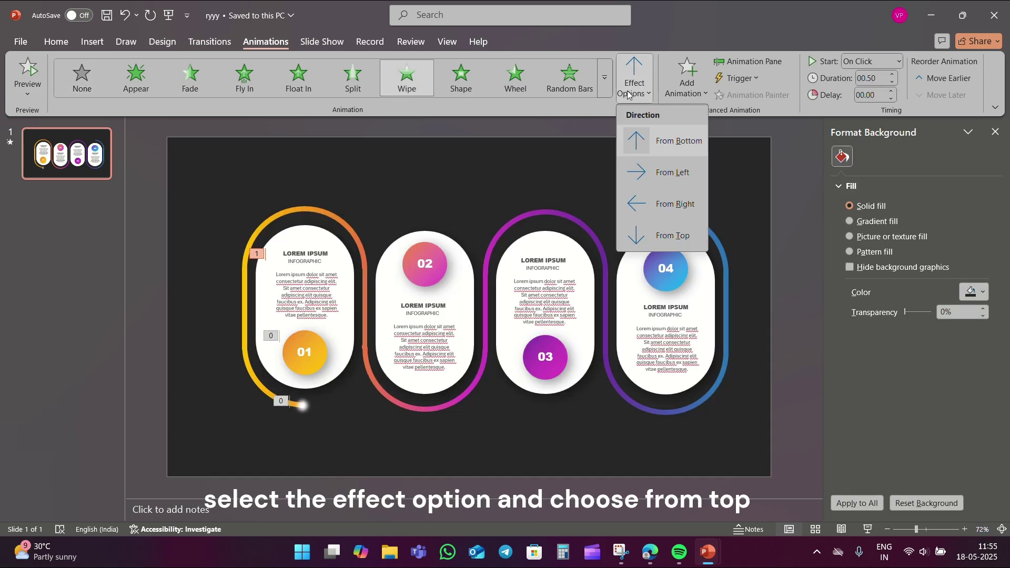
pyautogui.click(655, 233)
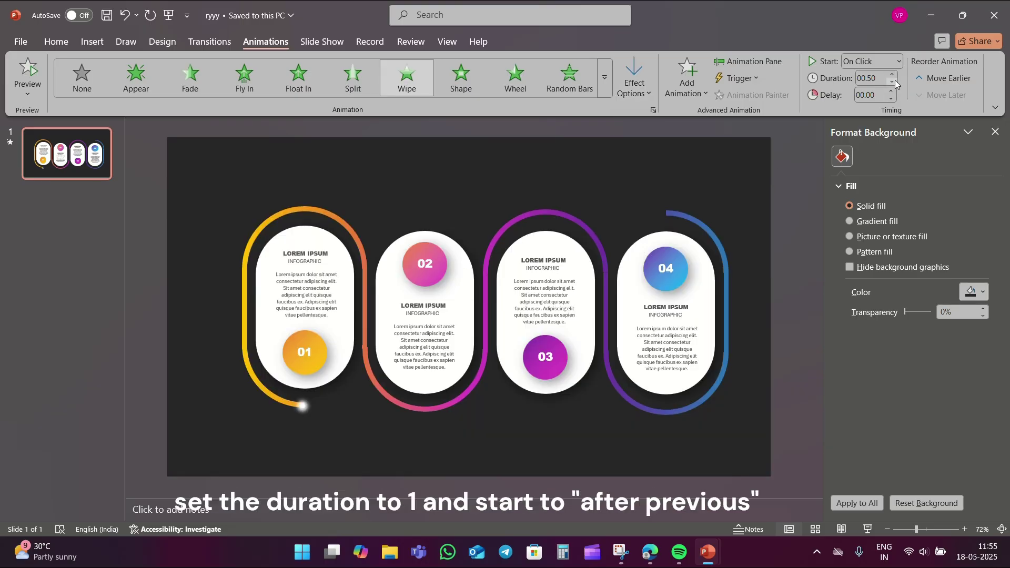
pyautogui.click(893, 74)
pyautogui.click(893, 74)
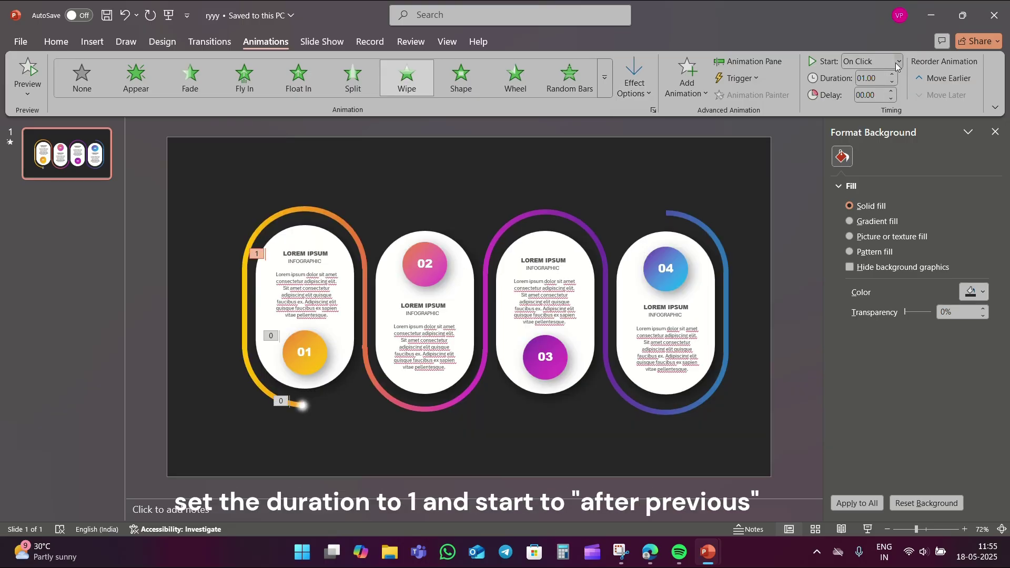
pyautogui.click(899, 62)
pyautogui.click(864, 112)
pyautogui.click(550, 165)
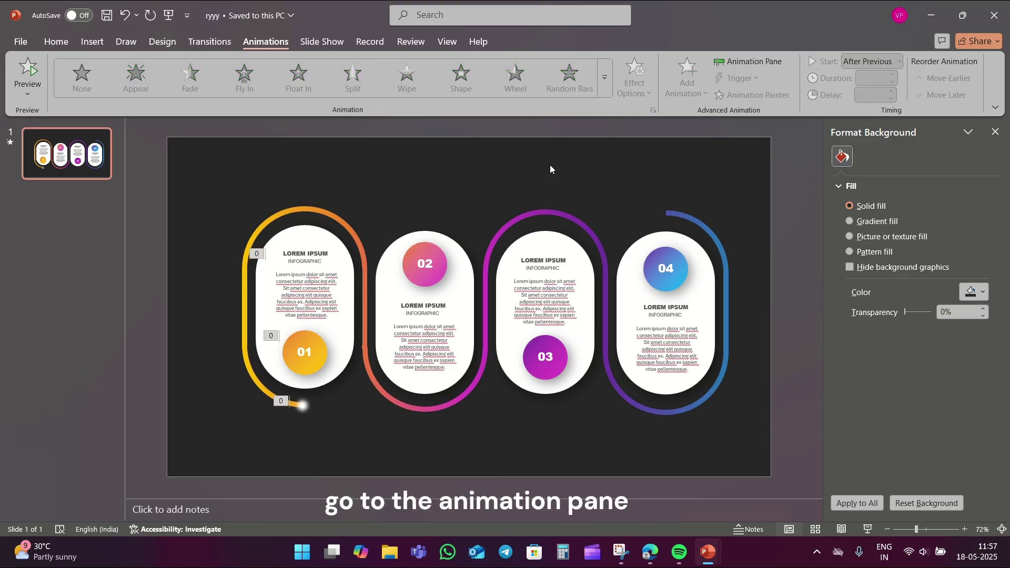
# Select the glow dot's Group 49 animation and add a Custom Path motion effect.
pyautogui.click(744, 63)
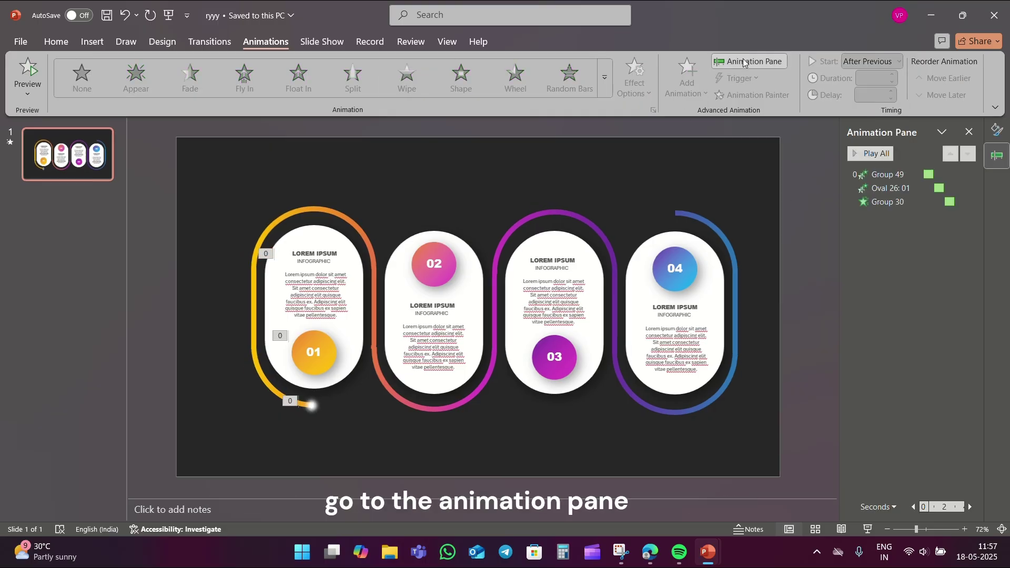
pyautogui.click(890, 176)
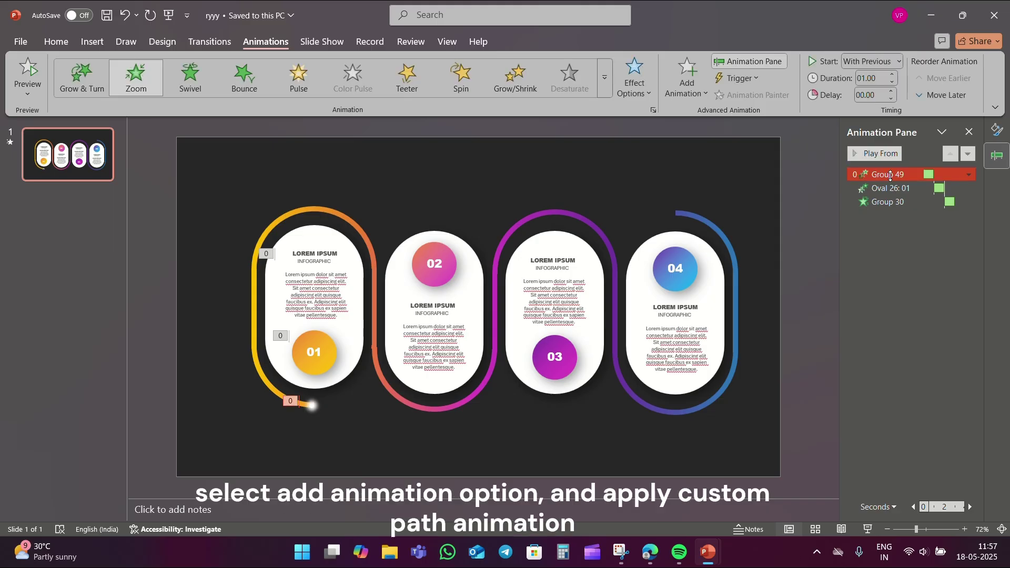
pyautogui.click(701, 93)
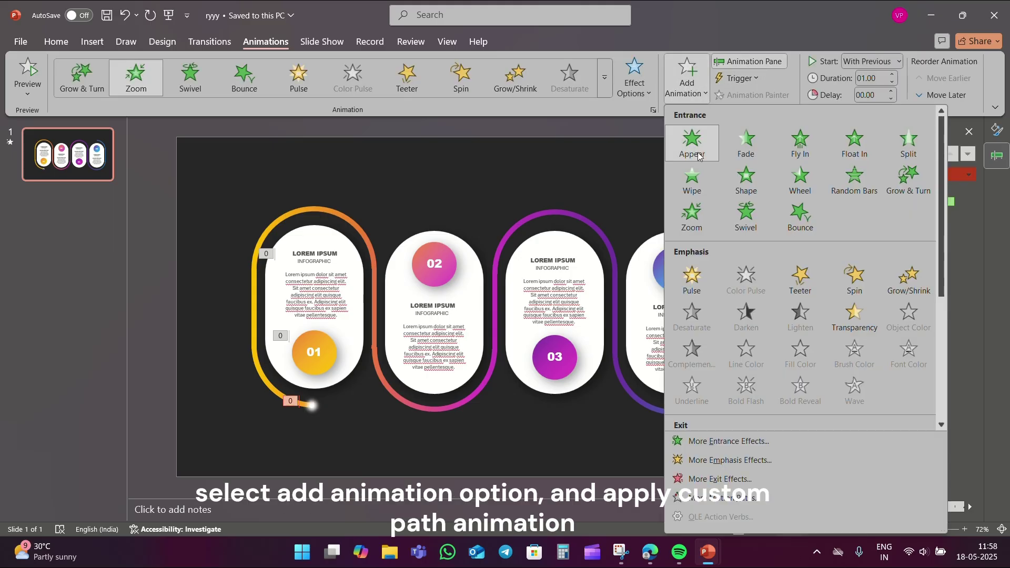
pyautogui.scroll(-5, 692, 295)
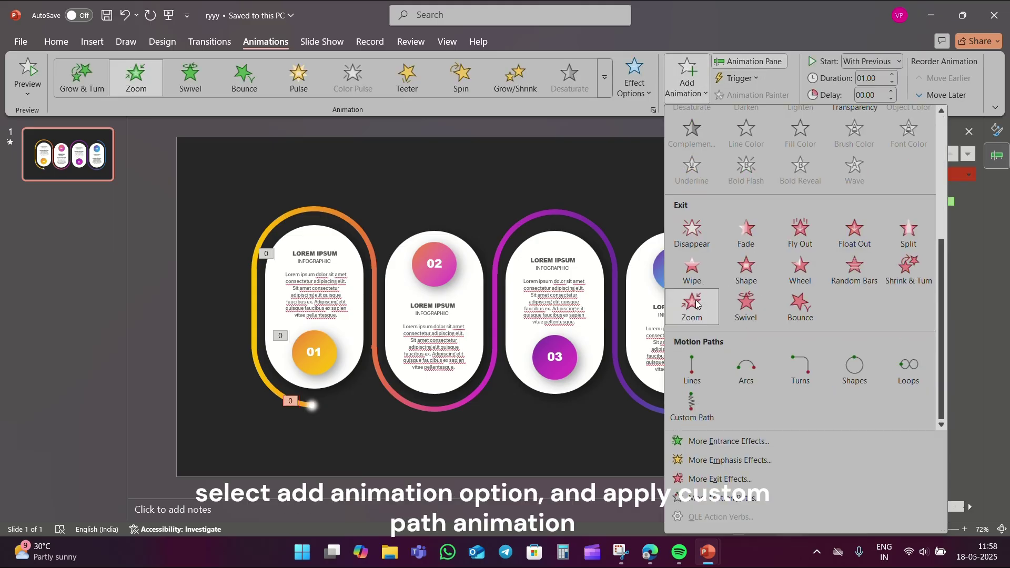
pyautogui.click(690, 404)
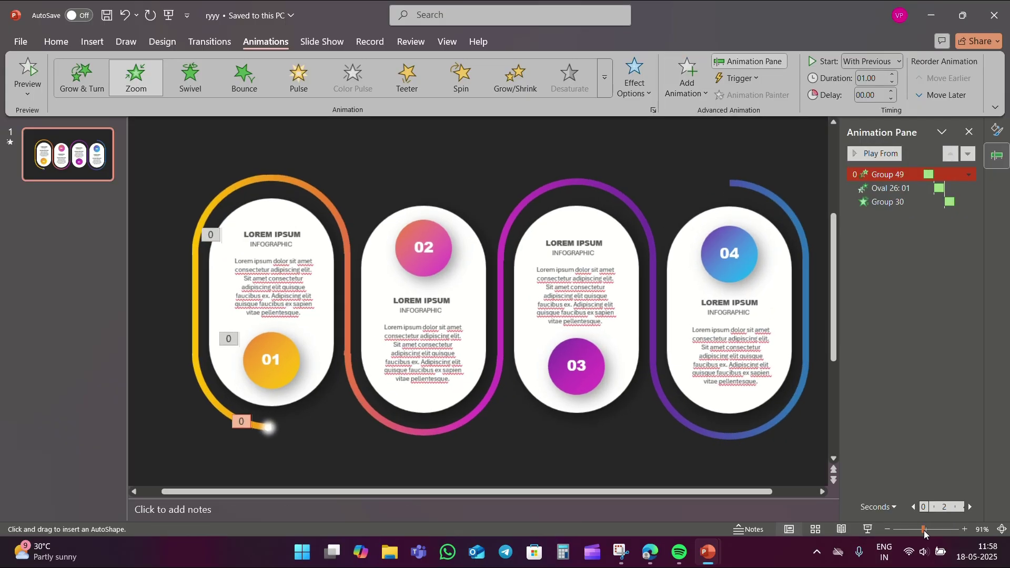
pyautogui.moveTo(917, 531); pyautogui.dragTo(926, 530)
pyautogui.moveTo(561, 492); pyautogui.dragTo(470, 489)
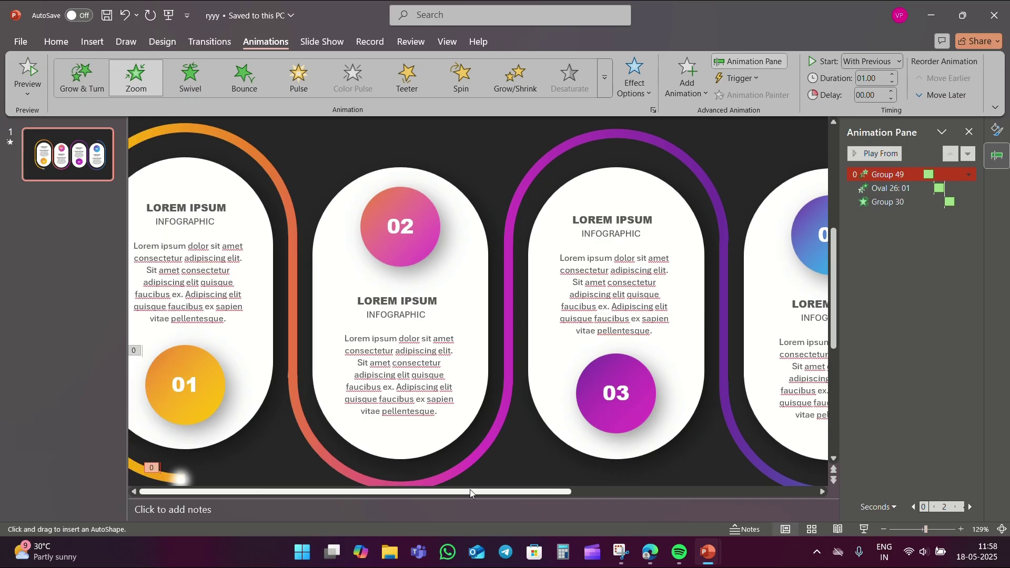
pyautogui.moveTo(926, 531); pyautogui.dragTo(922, 531)
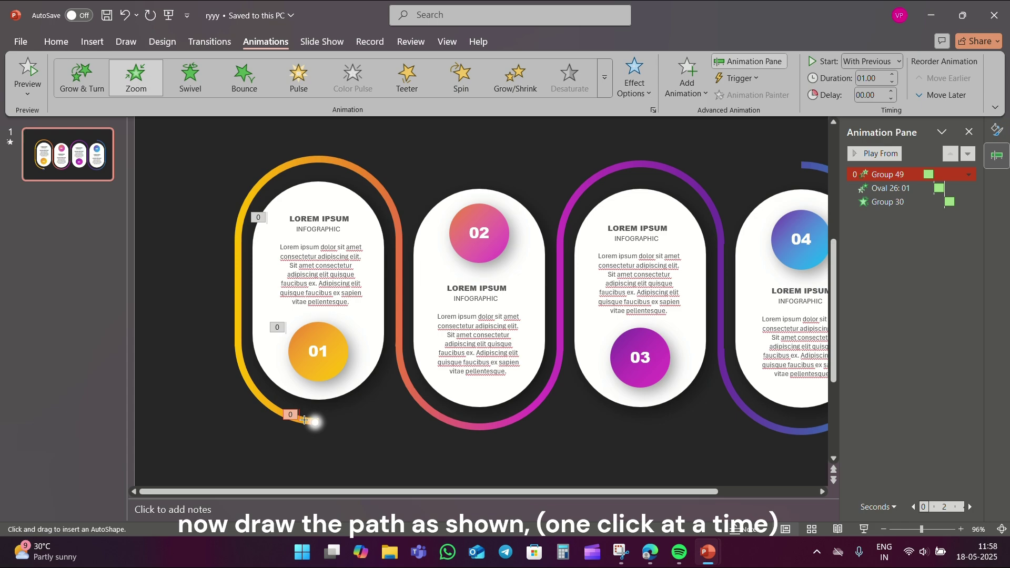
# Draw the path over the orange loop to the curve below card 02, starting After Previous.
pyautogui.click(263, 400)
pyautogui.click(281, 167)
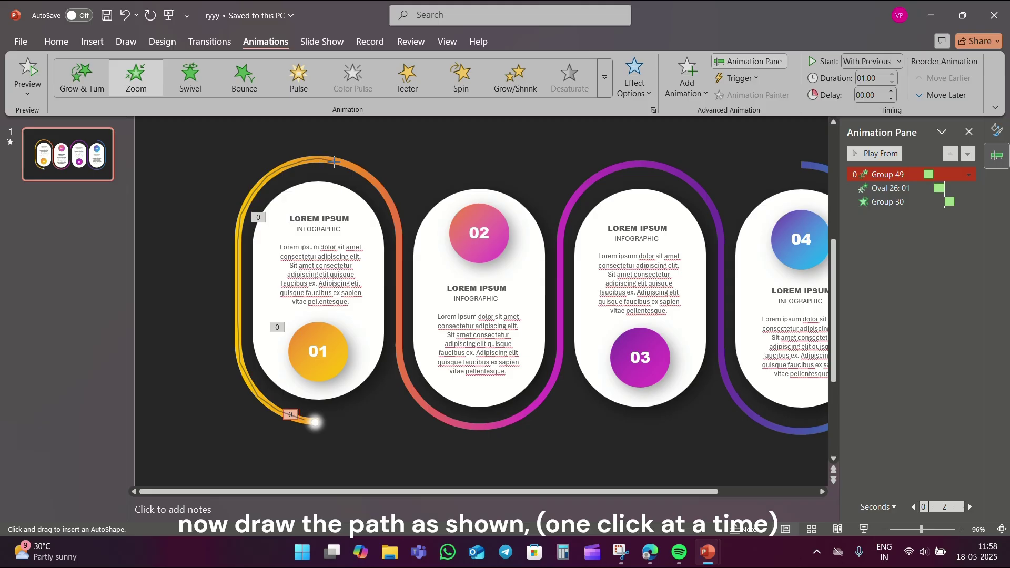
pyautogui.click(361, 171)
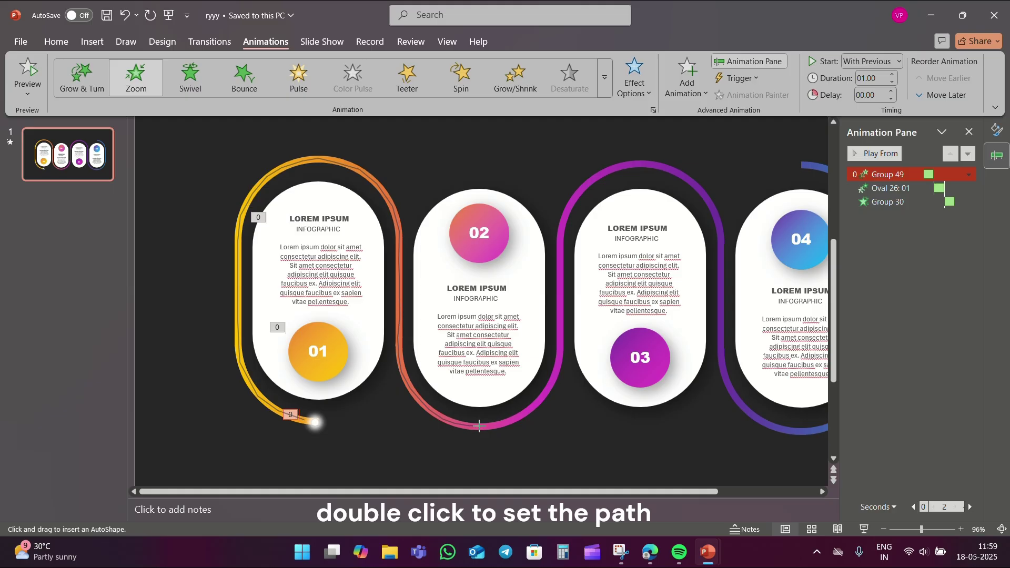
pyautogui.doubleClick(479, 426)
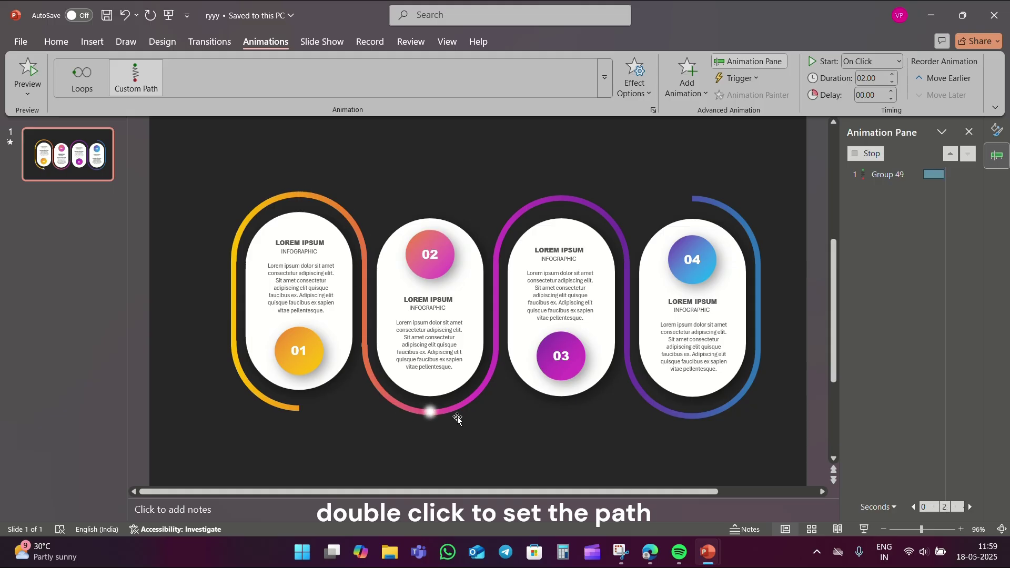
pyautogui.click(894, 65)
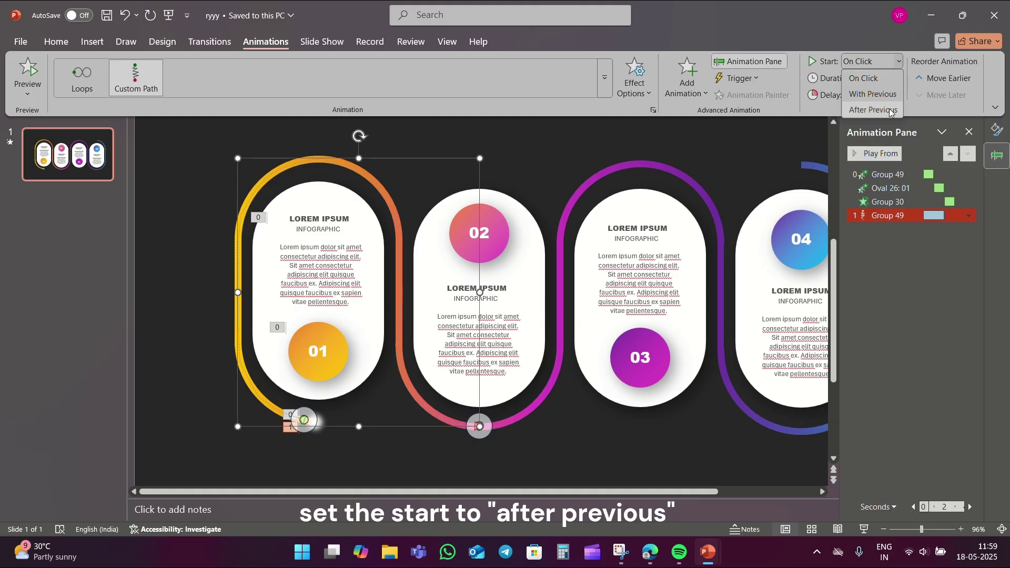
pyautogui.click(874, 110)
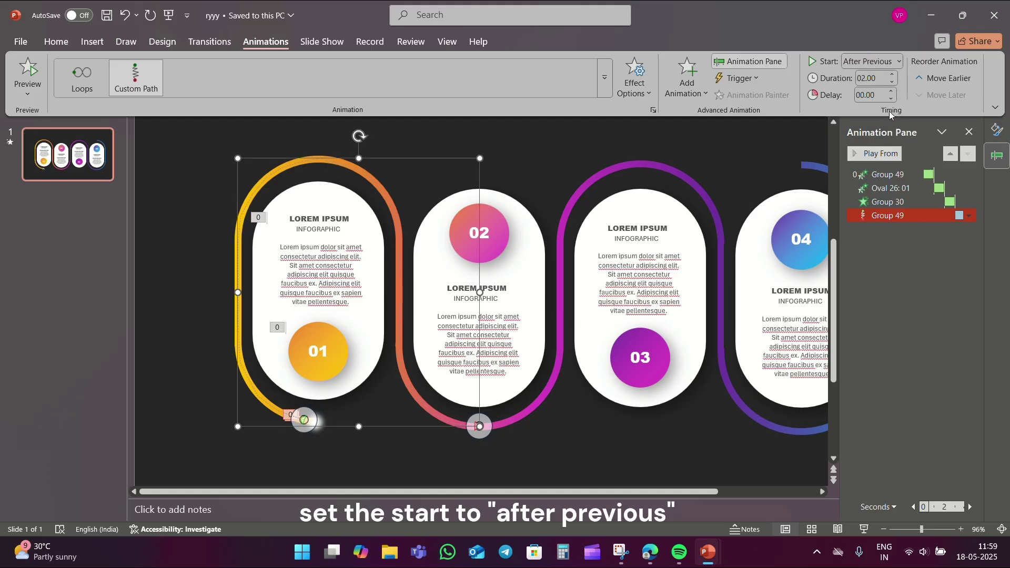
pyautogui.click(911, 273)
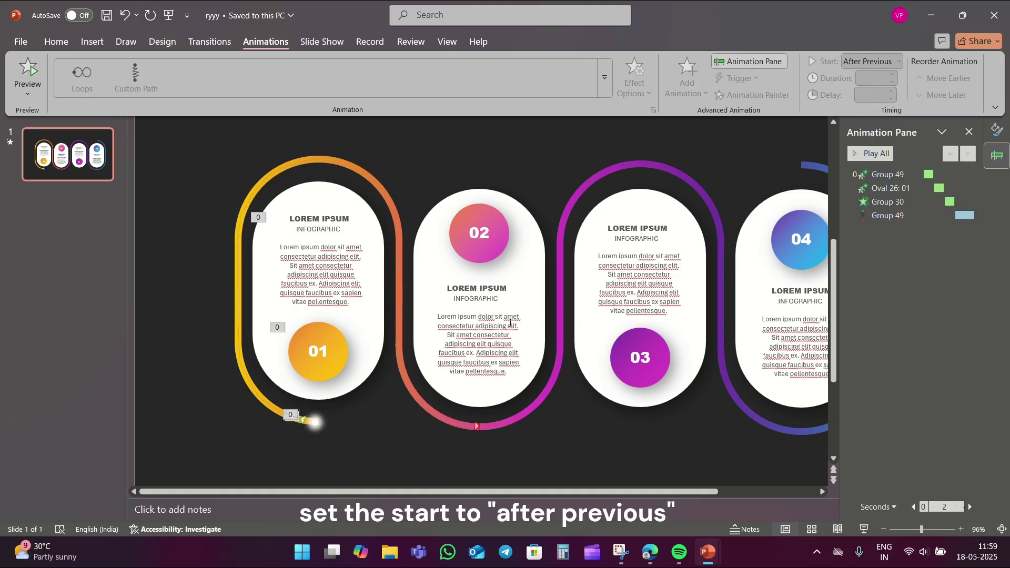
# Give circle 02 a 1-second Zoom entrance starting After Previous.
pyautogui.click(485, 252)
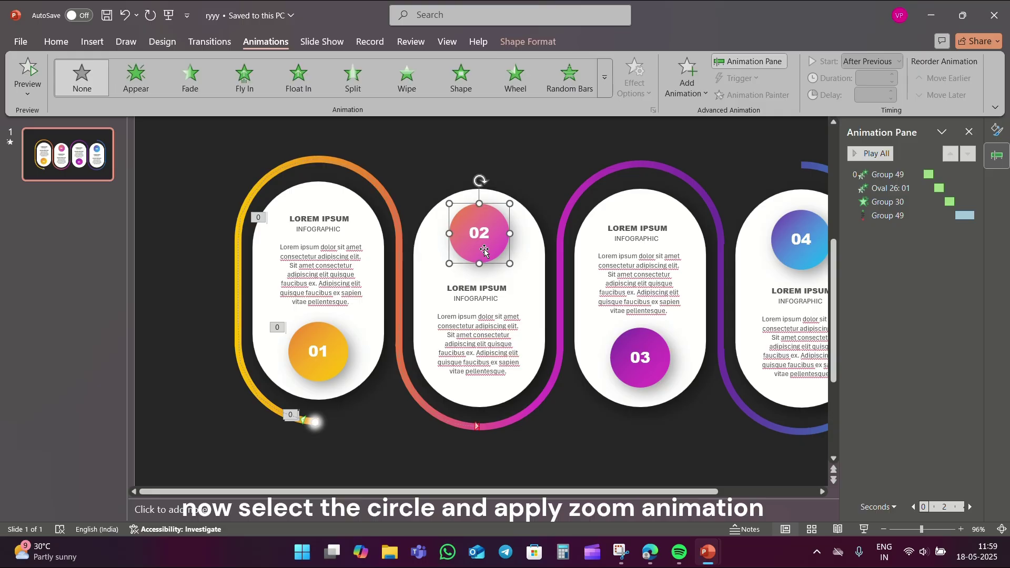
pyautogui.click(604, 83)
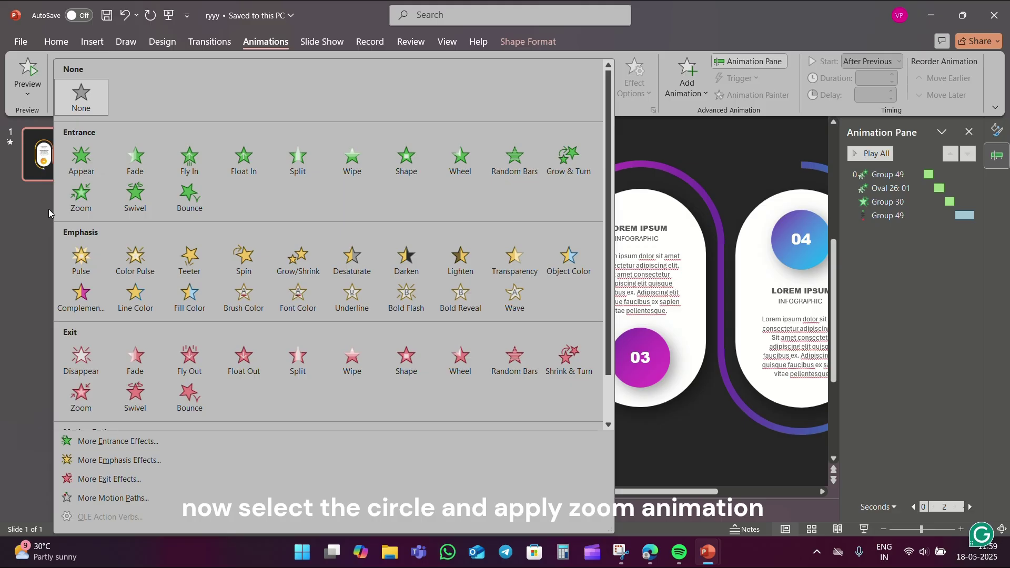
pyautogui.click(90, 201)
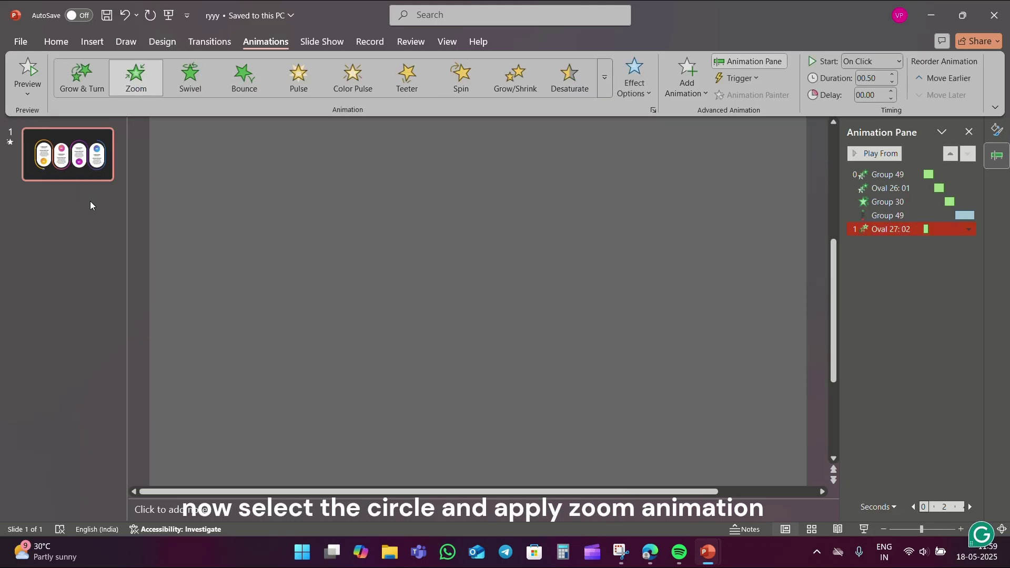
pyautogui.click(893, 75)
pyautogui.click(893, 75)
pyautogui.click(899, 62)
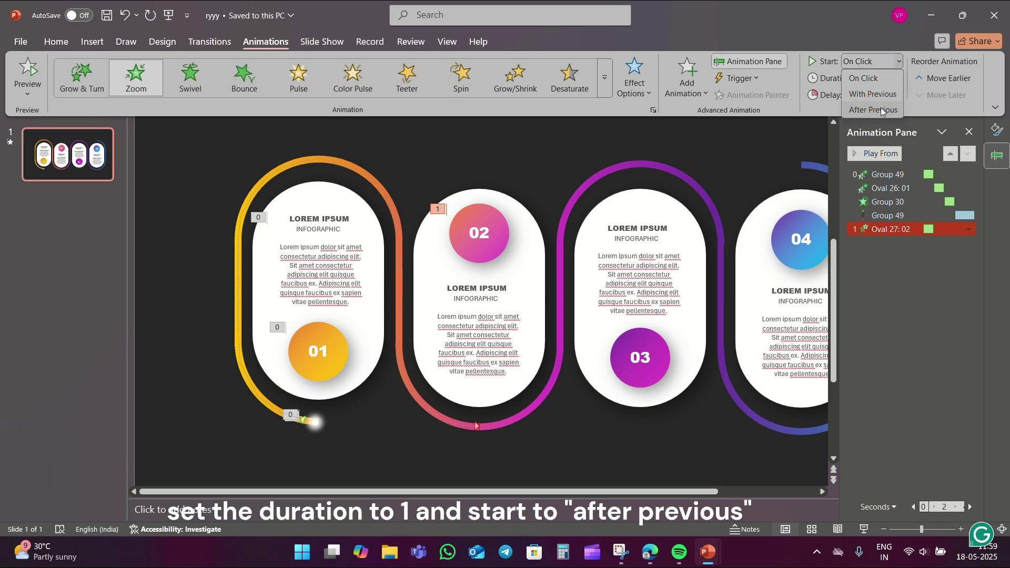
pyautogui.click(883, 110)
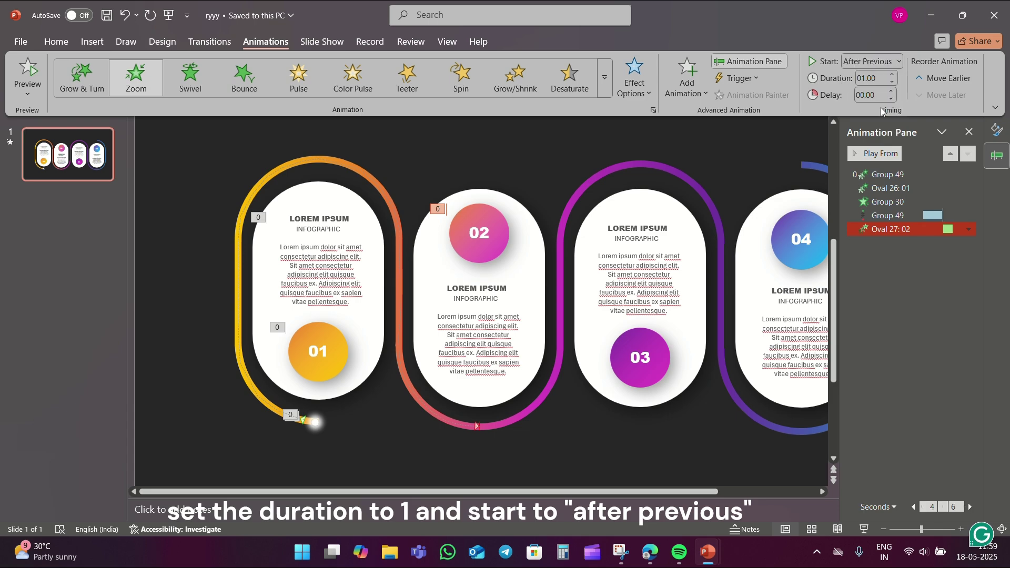
# Give card 02's text a 1-second Wipe From Top entrance, After Previous.
pyautogui.click(496, 284)
pyautogui.click(412, 88)
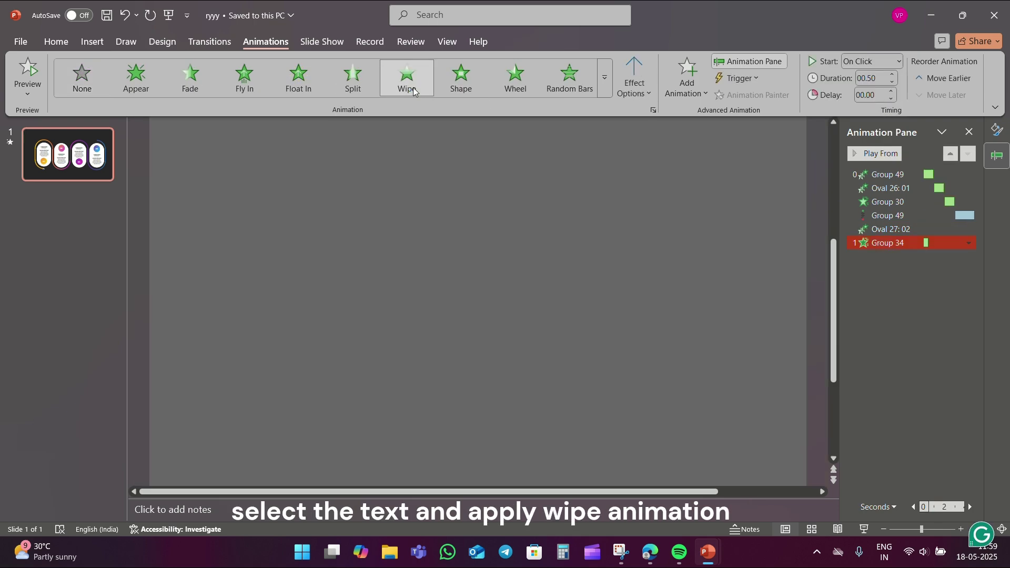
pyautogui.click(635, 79)
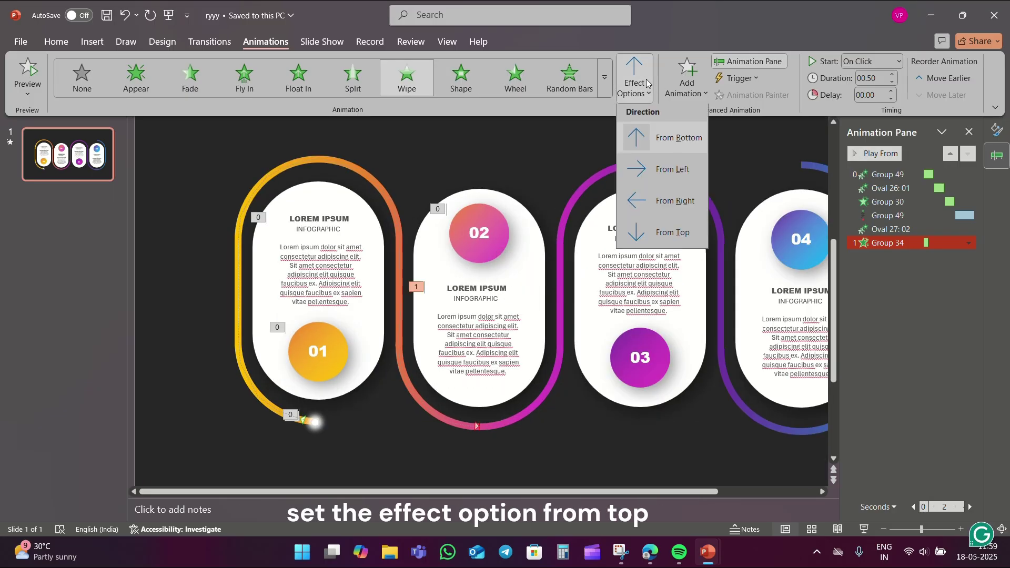
pyautogui.click(671, 236)
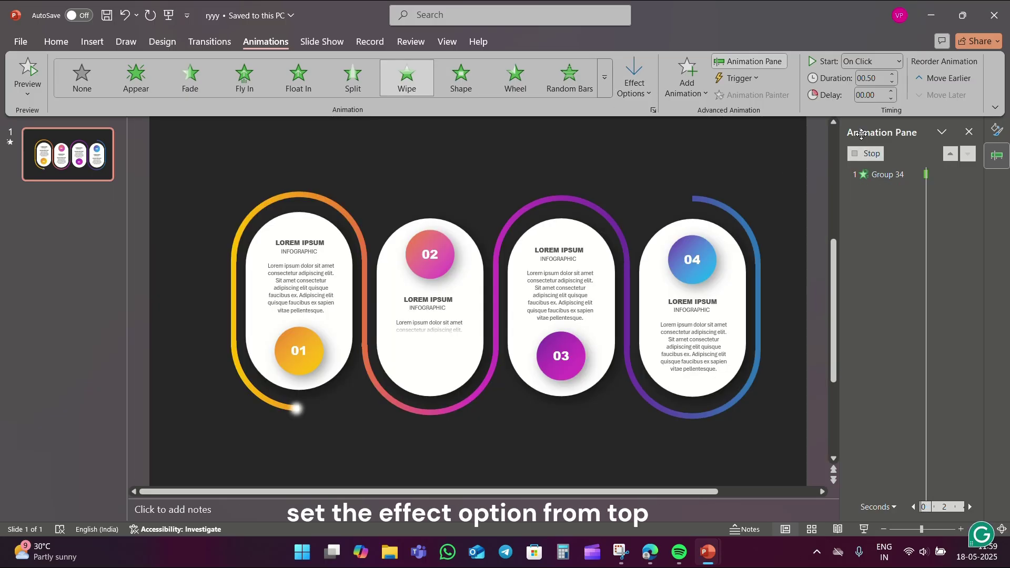
pyautogui.click(894, 76)
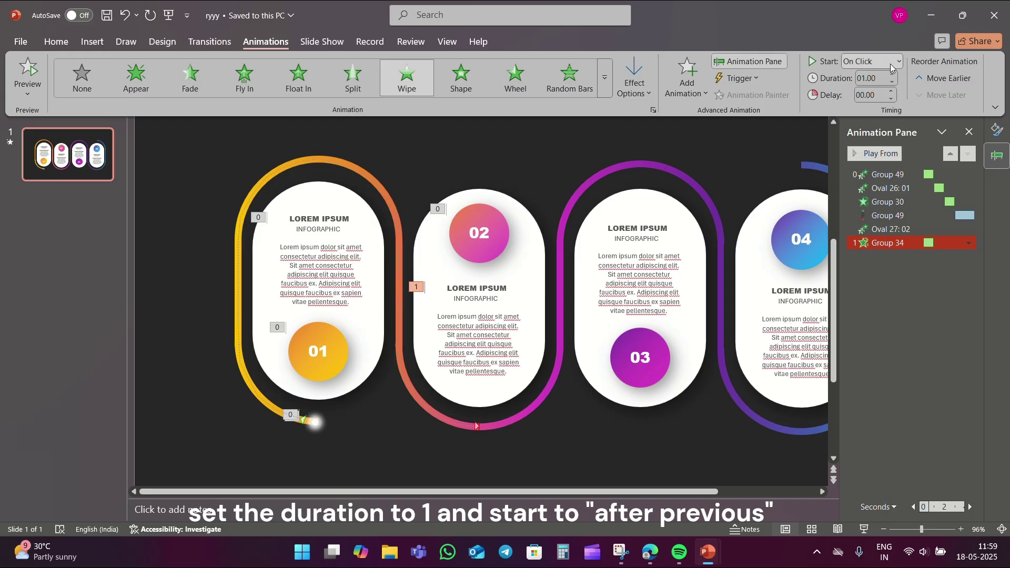
pyautogui.click(889, 61)
pyautogui.click(883, 110)
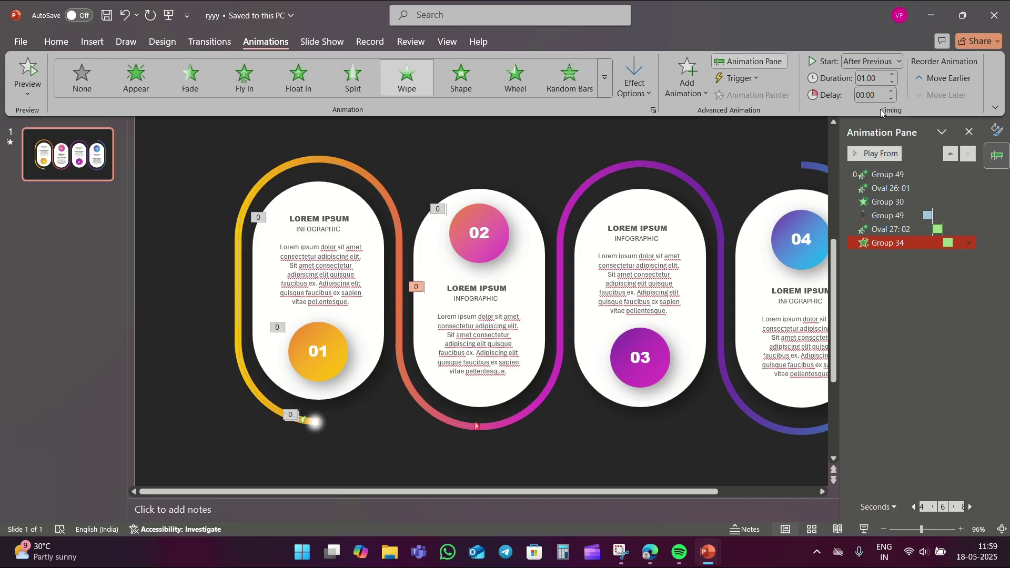
# Draw a second glow-dot Custom Path from below card 02 to the purple loop's top, After Previous.
pyautogui.click(902, 217)
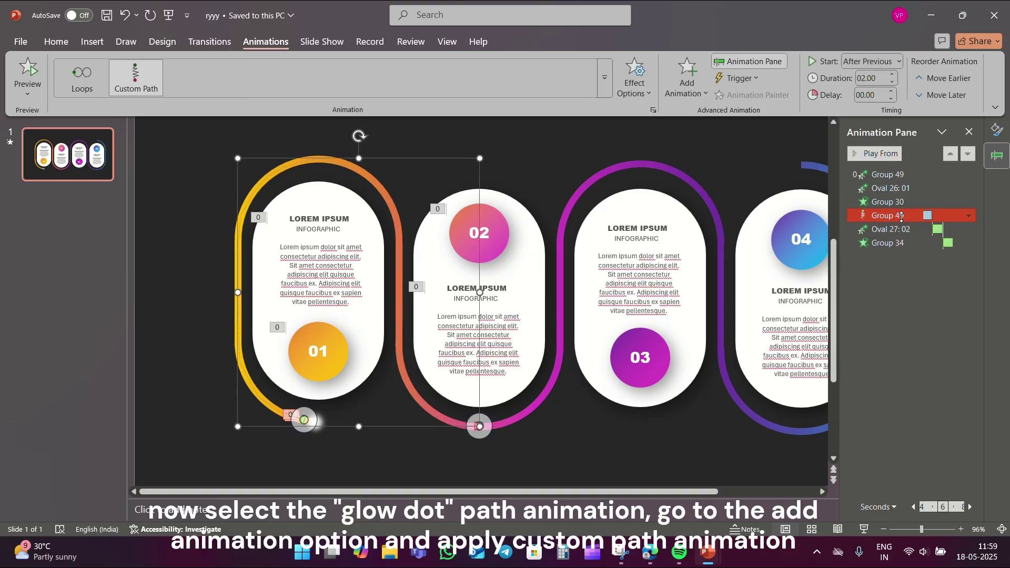
pyautogui.click(687, 78)
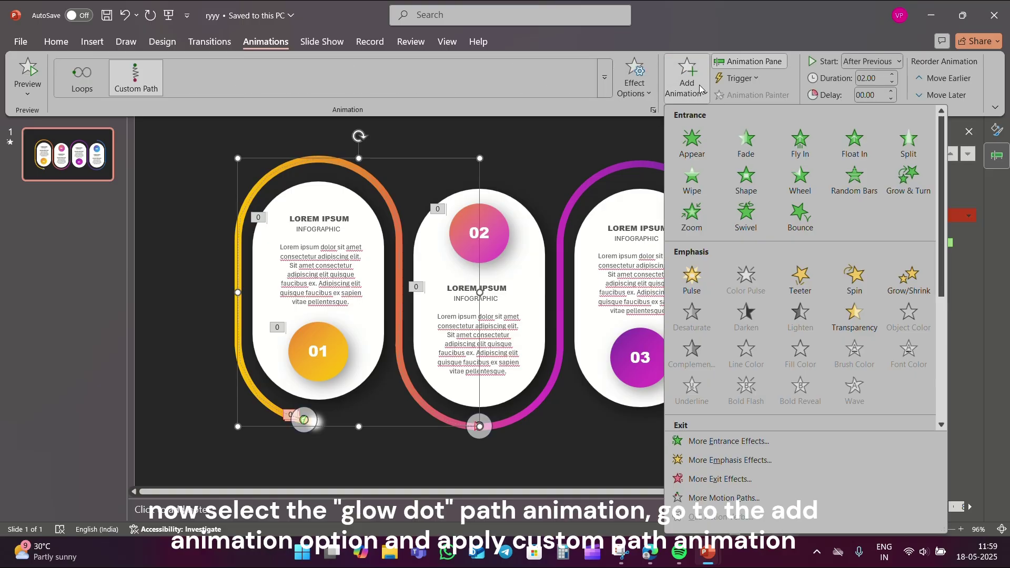
pyautogui.scroll(-5, 715, 293)
pyautogui.click(697, 406)
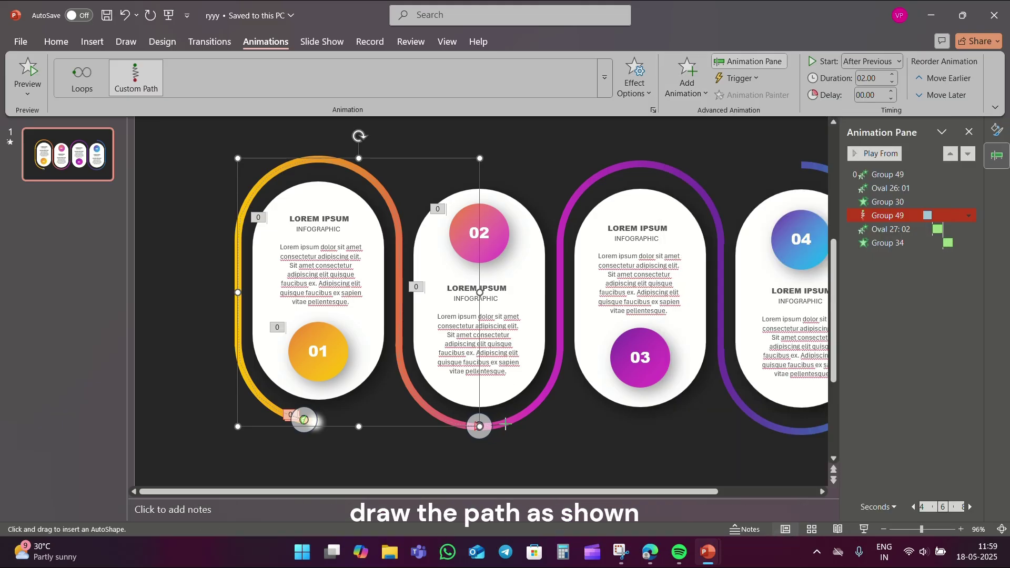
pyautogui.moveTo(505, 423)
pyautogui.mouseDown()
pyautogui.moveTo(557, 376)
pyautogui.moveTo(566, 213)
pyautogui.moveTo(611, 168)
pyautogui.moveTo(644, 164)
pyautogui.mouseUp()
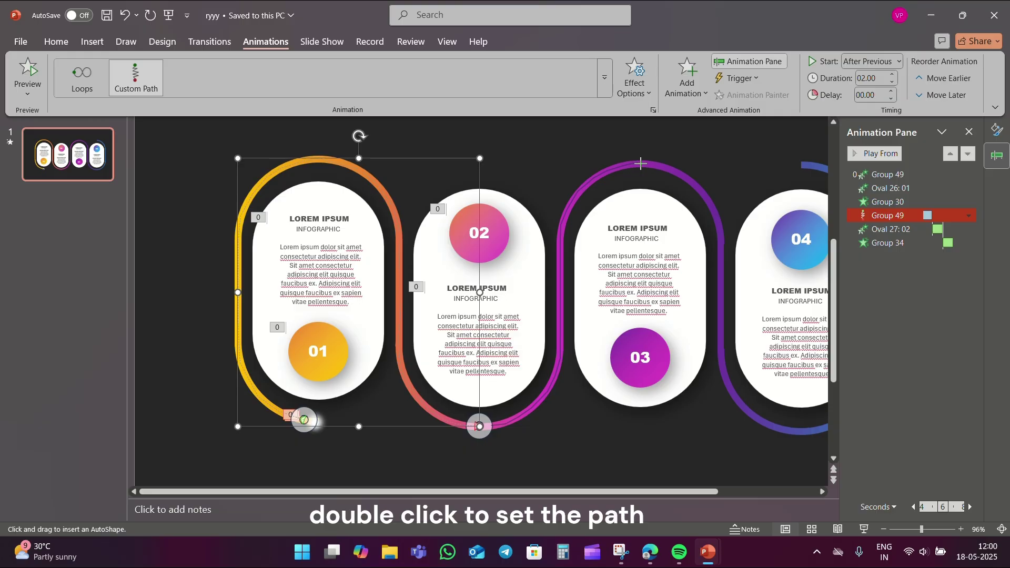
pyautogui.doubleClick(641, 164)
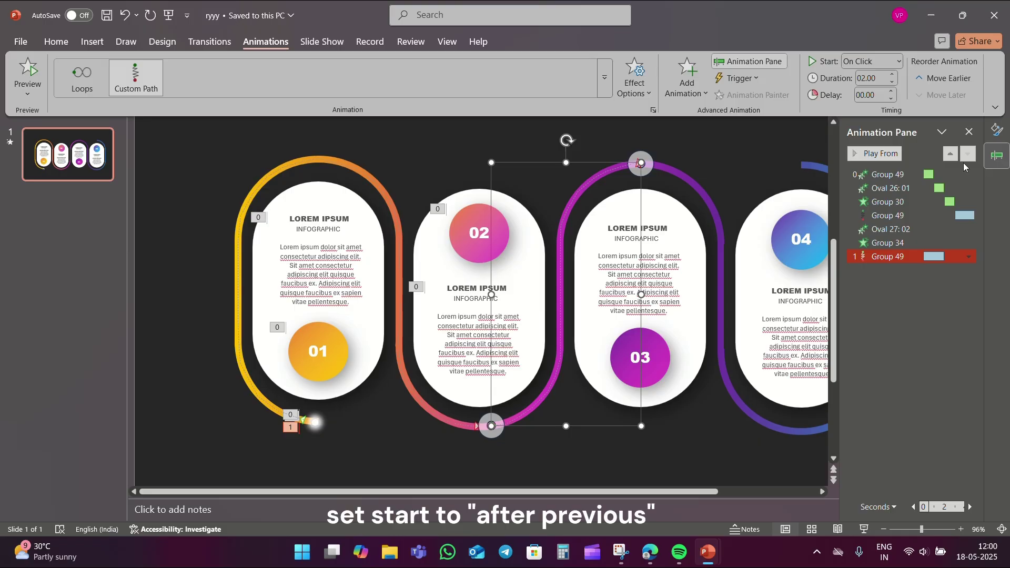
pyautogui.click(888, 60)
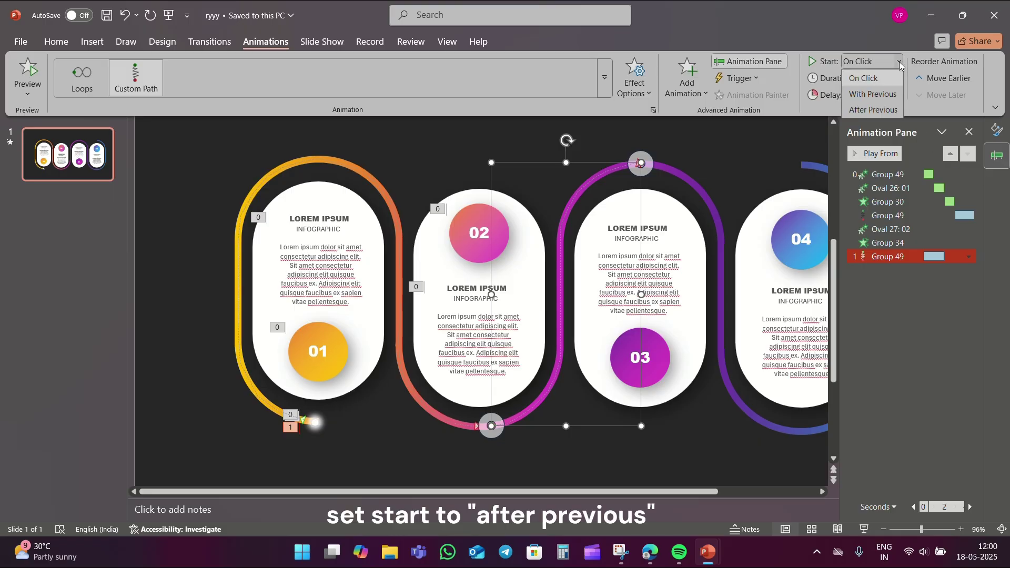
pyautogui.click(882, 110)
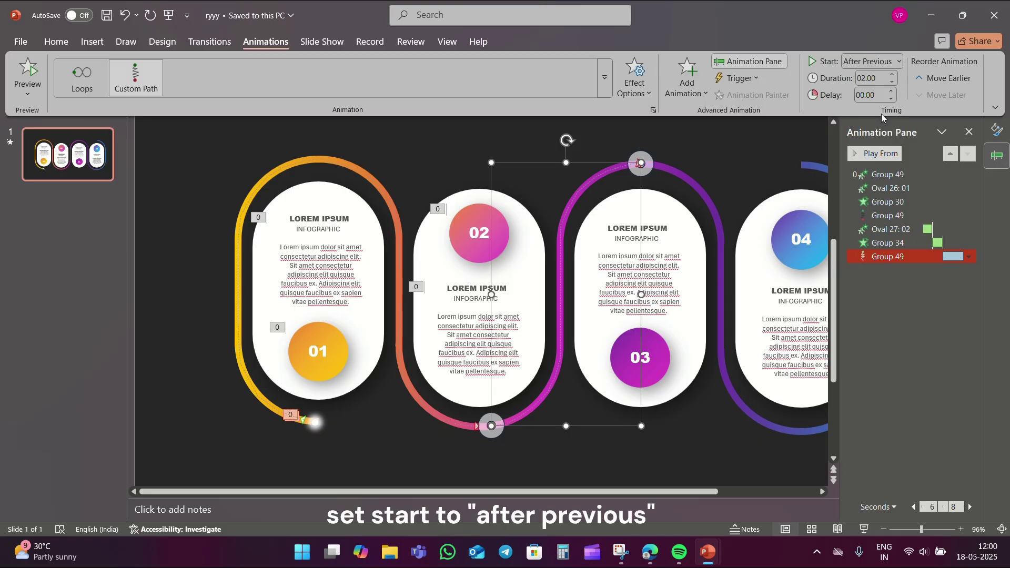
pyautogui.click(643, 358)
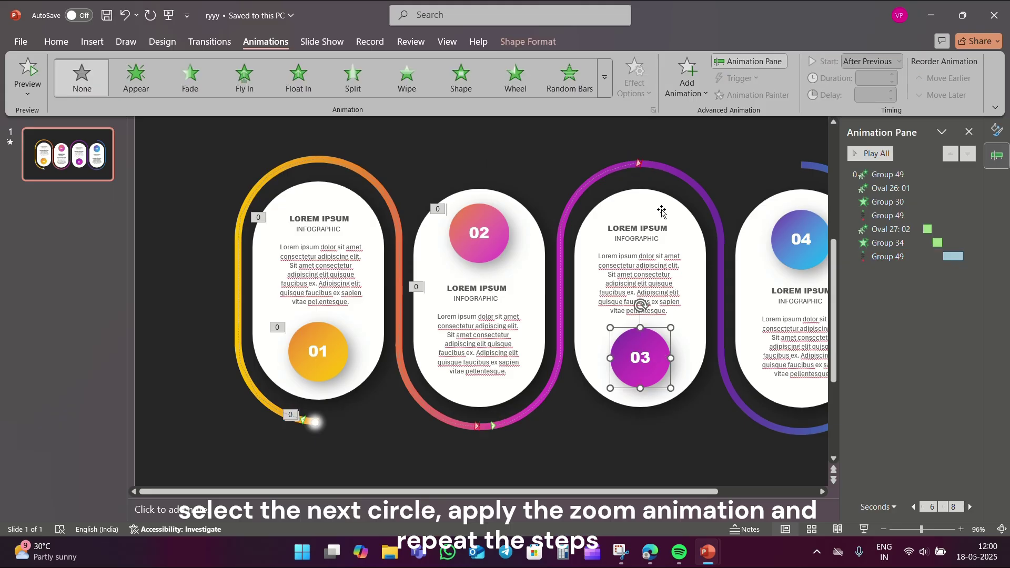
# Give circle 03 a 1-second Zoom entrance starting After Previous.
pyautogui.click(603, 91)
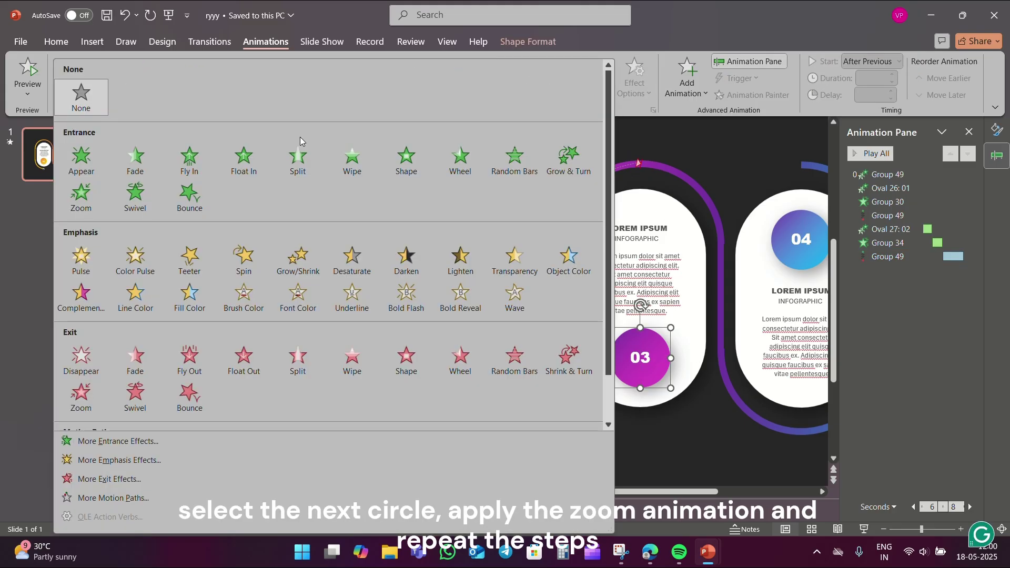
pyautogui.click(98, 204)
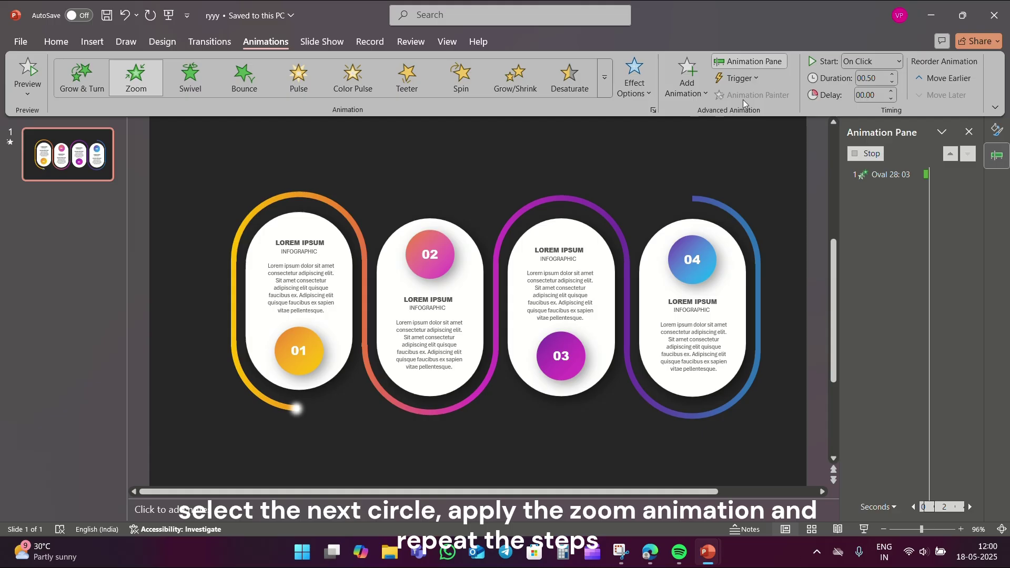
pyautogui.click(894, 75)
pyautogui.click(893, 75)
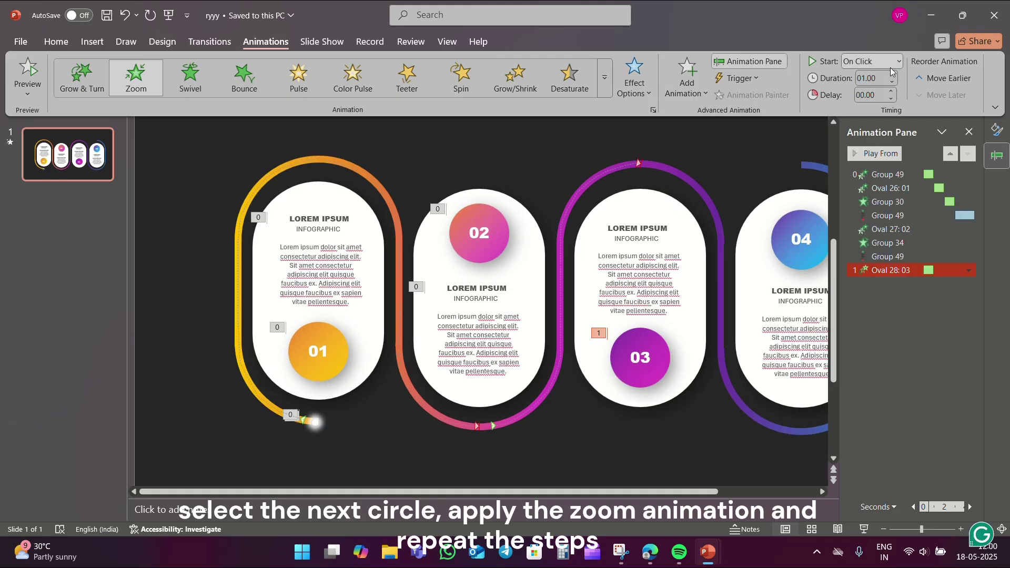
pyautogui.click(874, 62)
pyautogui.click(868, 106)
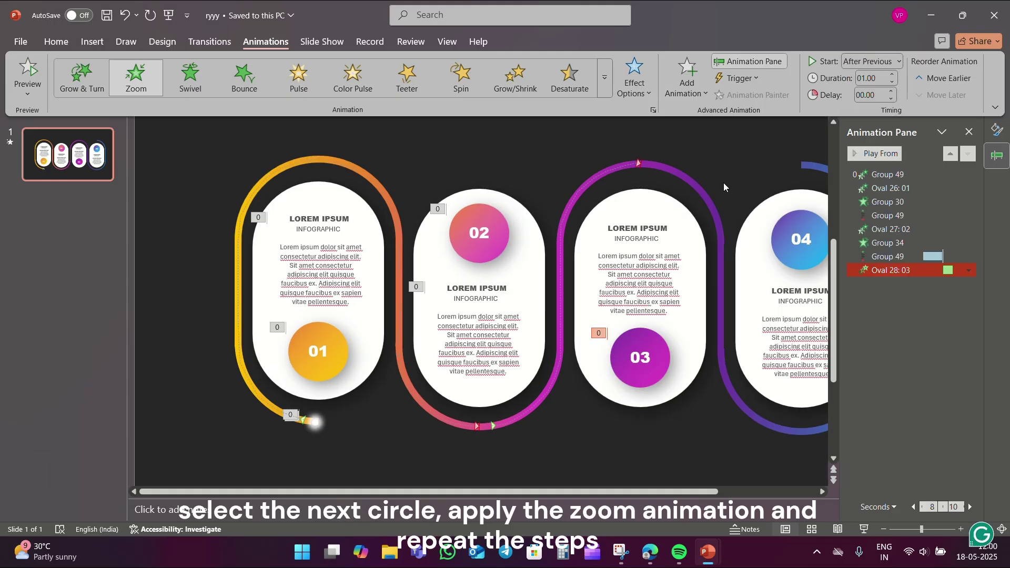
# Give card 03's text group a 1-second Wipe From Top entrance, After Previous.
pyautogui.click(640, 228)
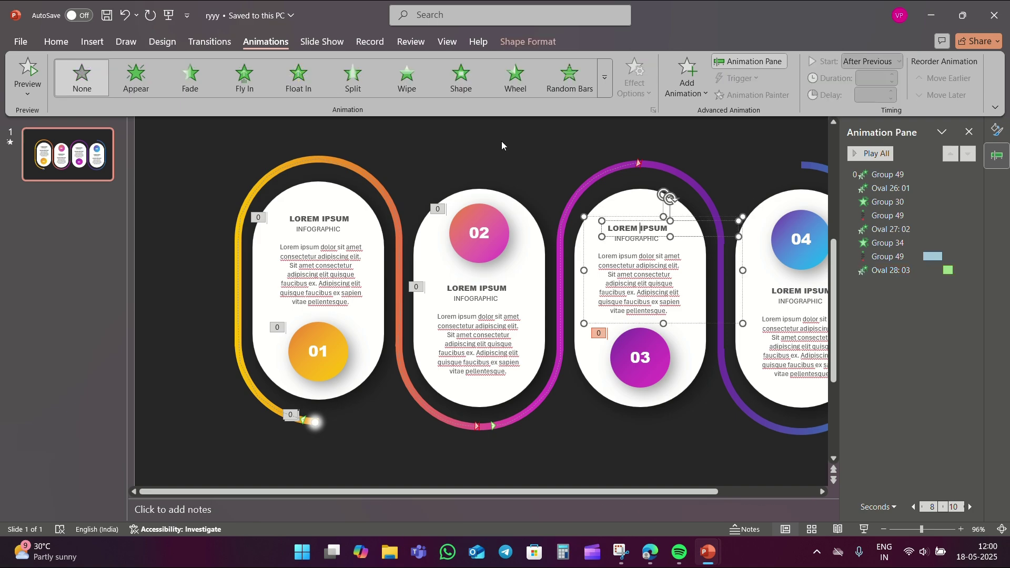
pyautogui.click(416, 91)
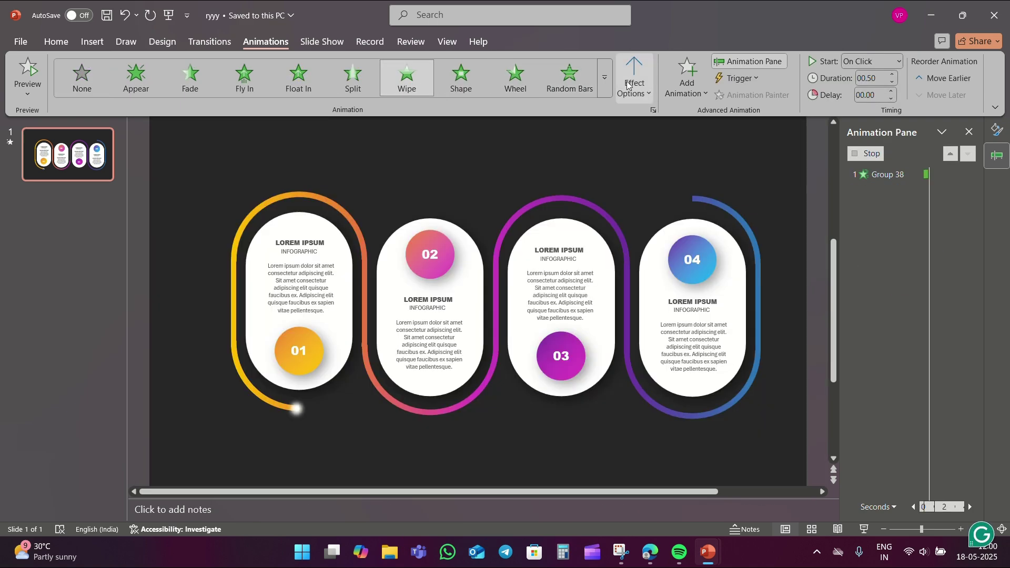
pyautogui.click(629, 86)
pyautogui.click(672, 235)
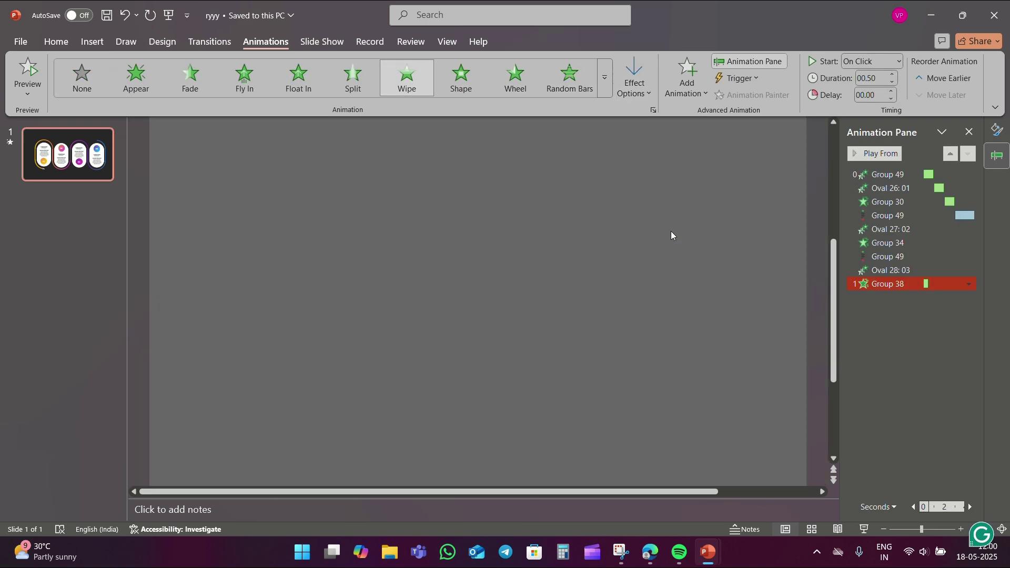
pyautogui.click(893, 75)
pyautogui.click(893, 75)
pyautogui.click(899, 62)
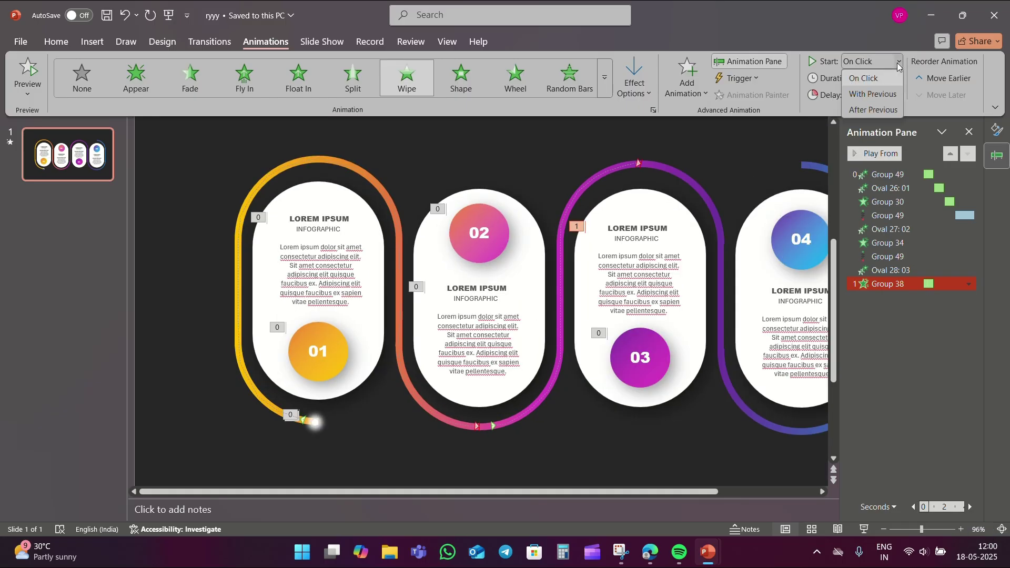
pyautogui.click(885, 110)
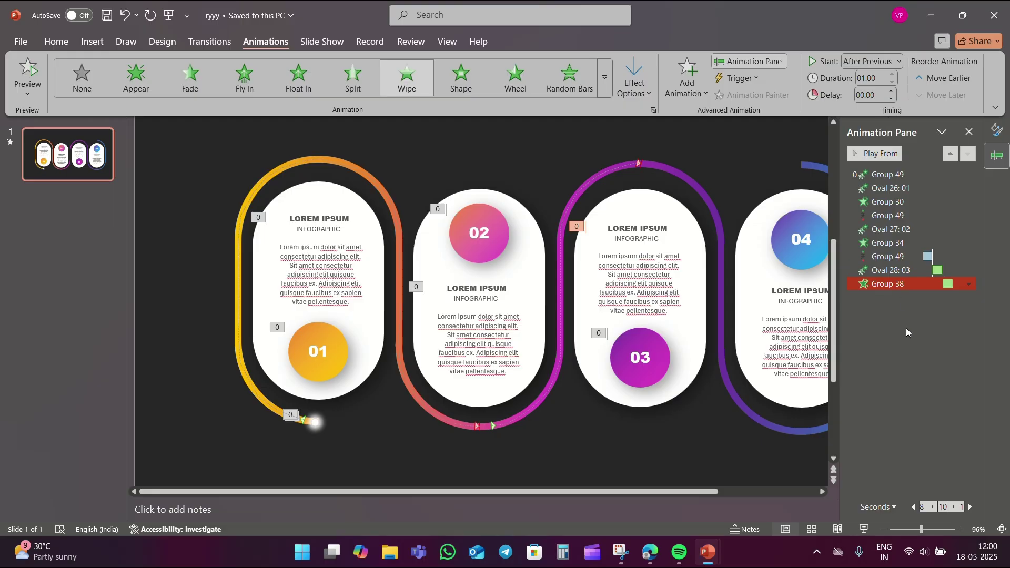
pyautogui.click(903, 270)
pyautogui.click(902, 257)
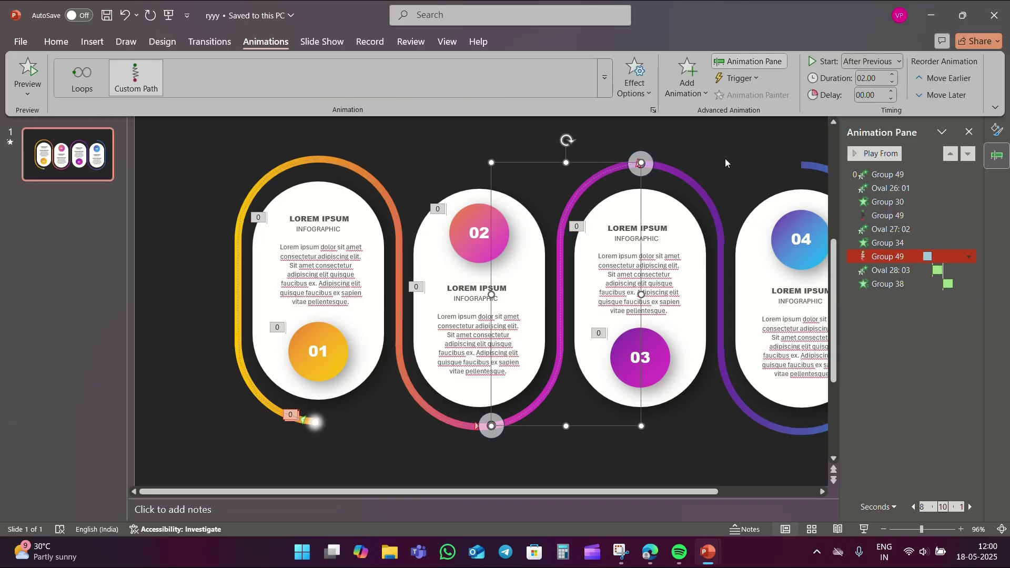
# Reselect the glow dot's latest motion path and add another Custom Path effect.
pyautogui.click(823, 492)
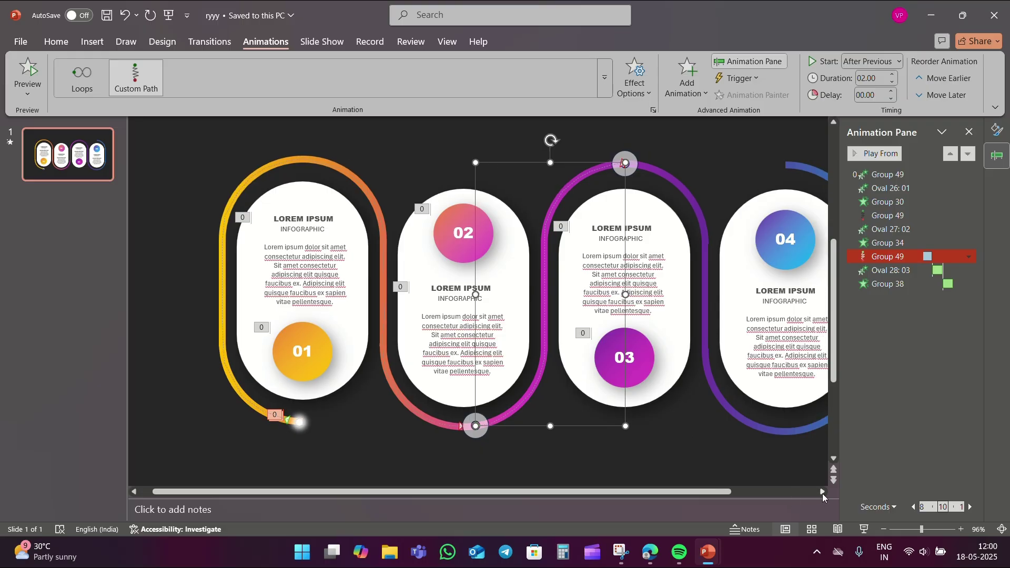
pyautogui.moveTo(645, 490); pyautogui.dragTo(759, 499)
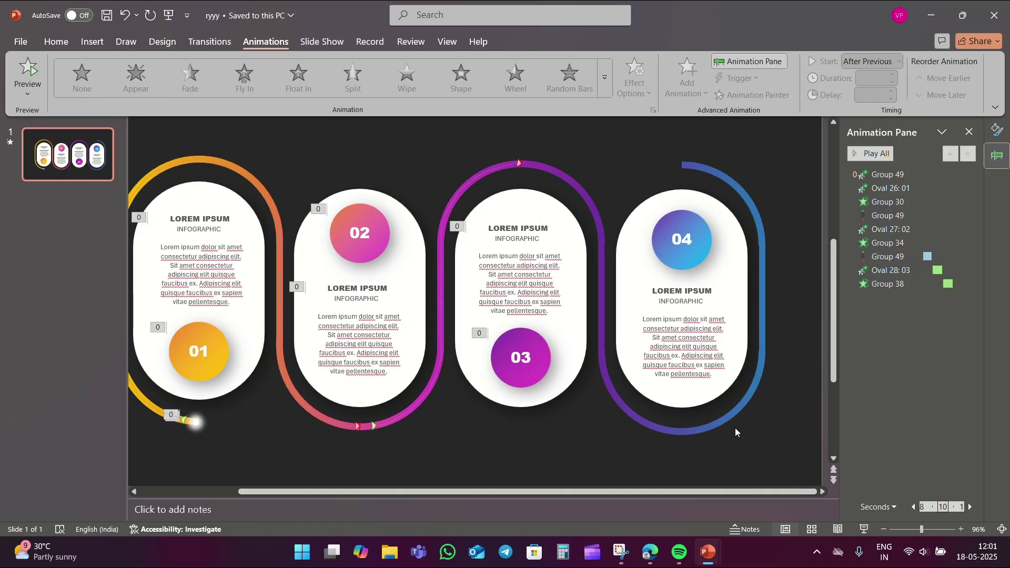
pyautogui.click(885, 255)
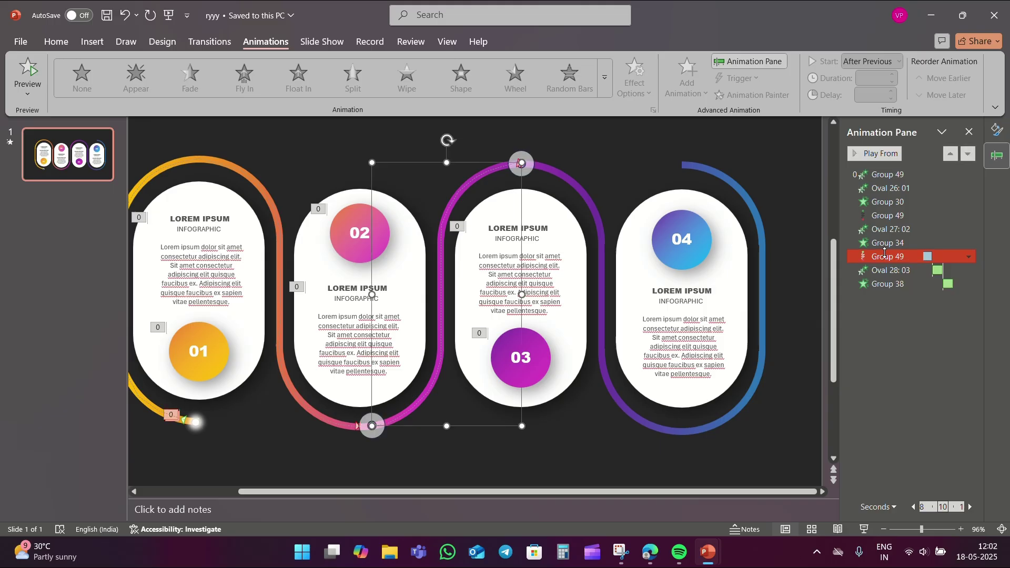
pyautogui.click(679, 88)
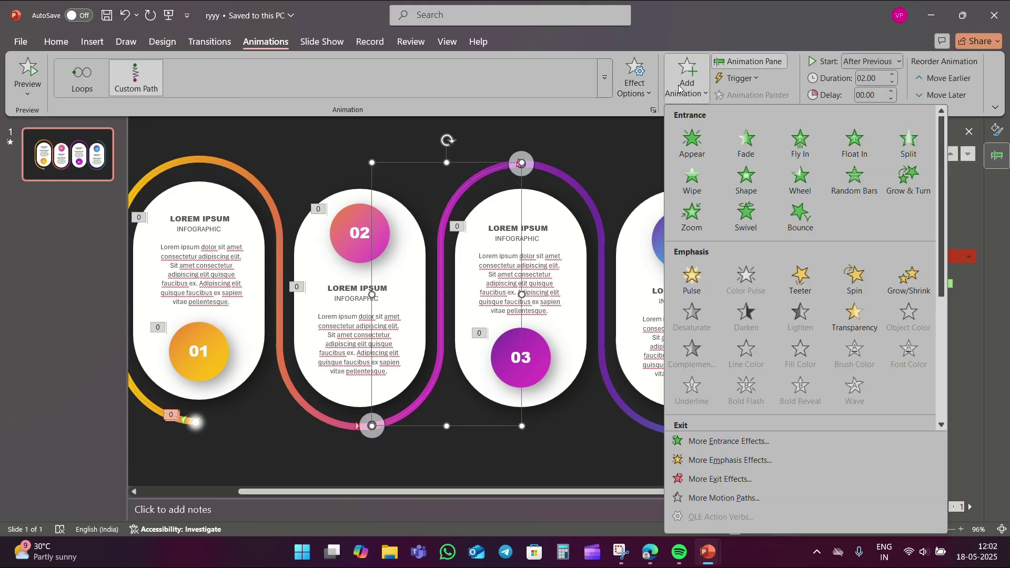
pyautogui.scroll(-2, 729, 364)
pyautogui.scroll(-3, 729, 364)
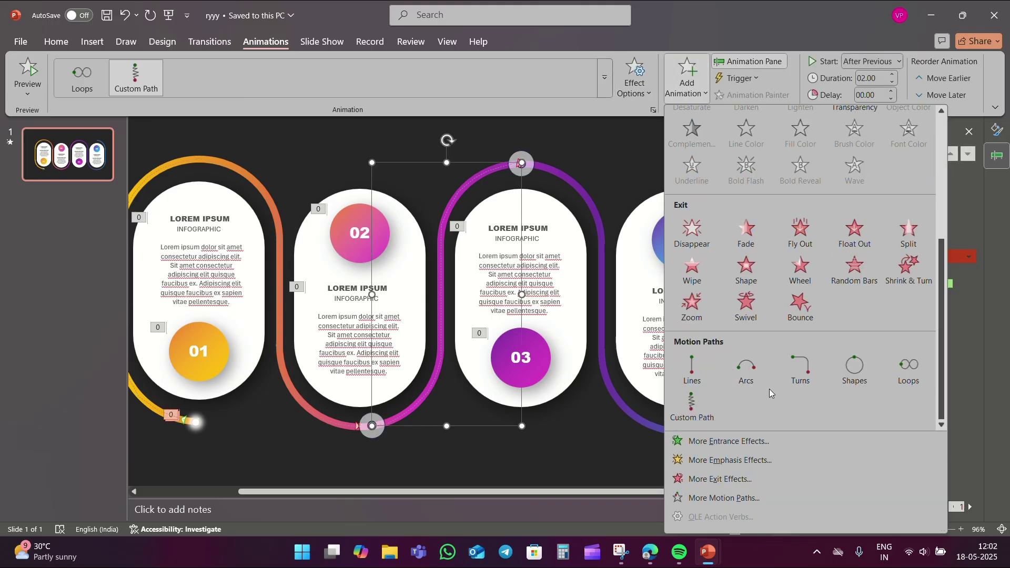
pyautogui.click(693, 405)
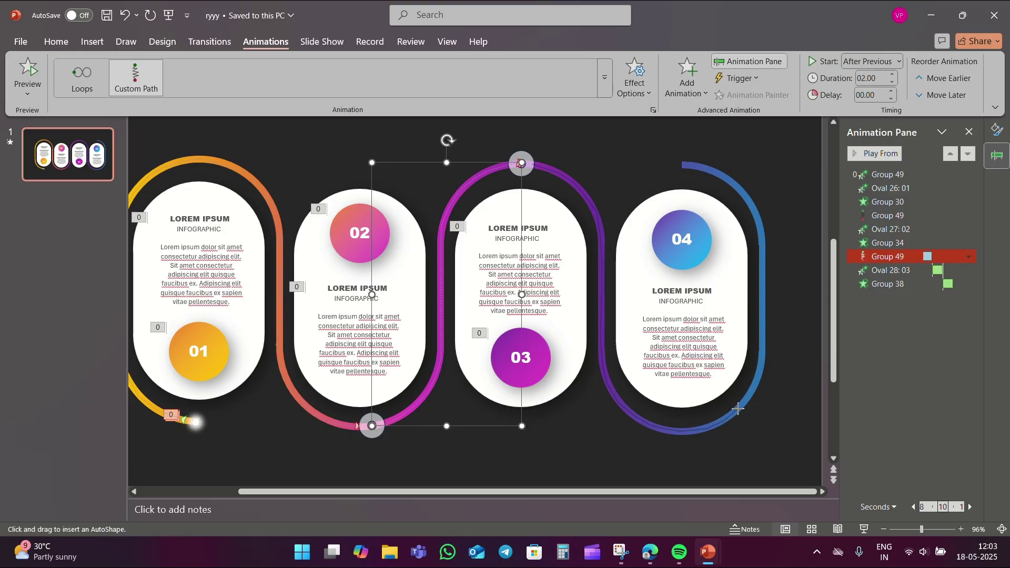
# Trace the new path up the blue arc to its top end, starting After Previous.
pyautogui.moveTo(738, 409); pyautogui.dragTo(765, 368)
pyautogui.moveTo(761, 340)
pyautogui.mouseDown()
pyautogui.moveTo(764, 254)
pyautogui.moveTo(720, 171)
pyautogui.moveTo(700, 167)
pyautogui.mouseUp()
pyautogui.moveTo(683, 164); pyautogui.dragTo(683, 165)
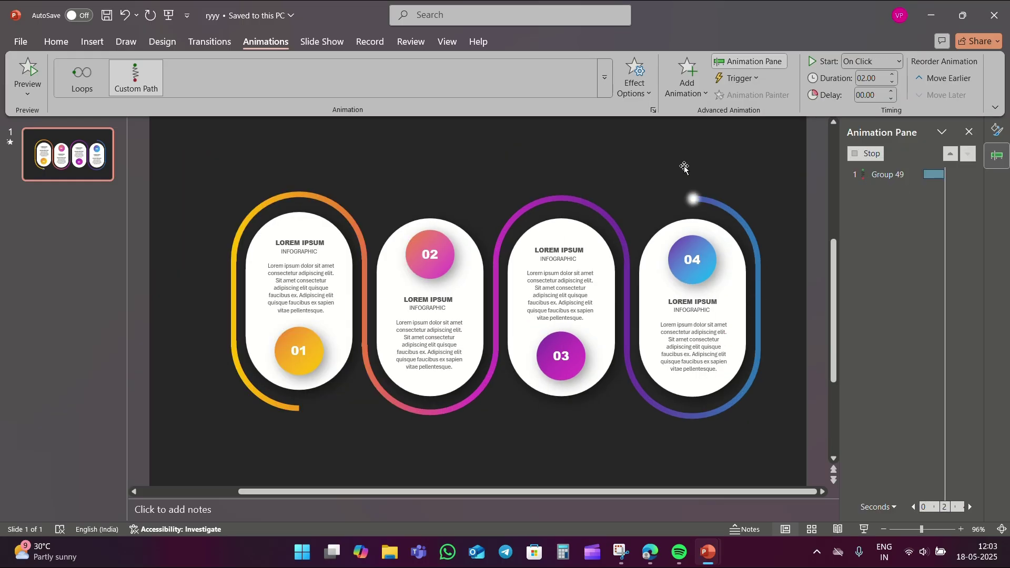
pyautogui.click(899, 61)
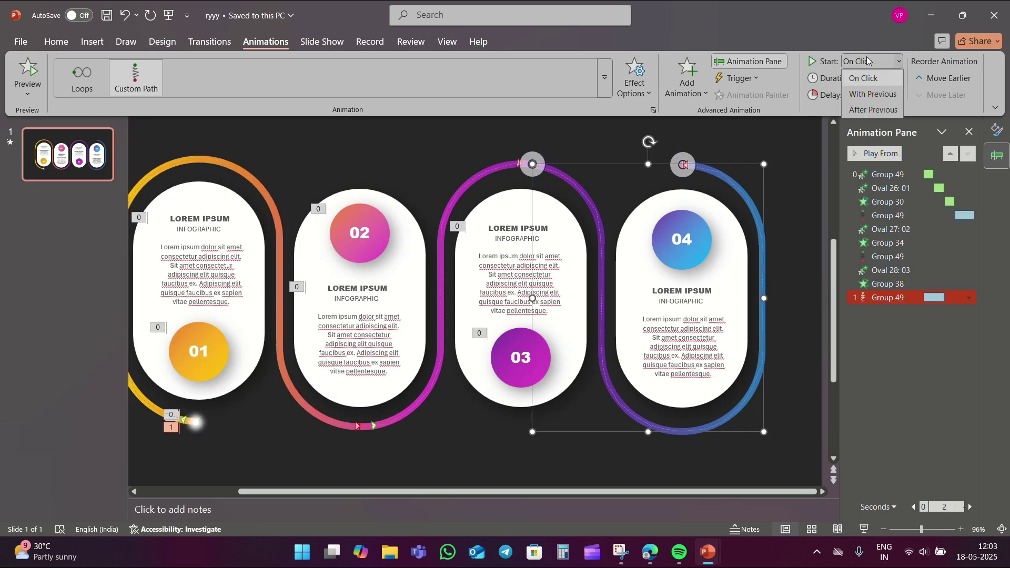
pyautogui.click(868, 108)
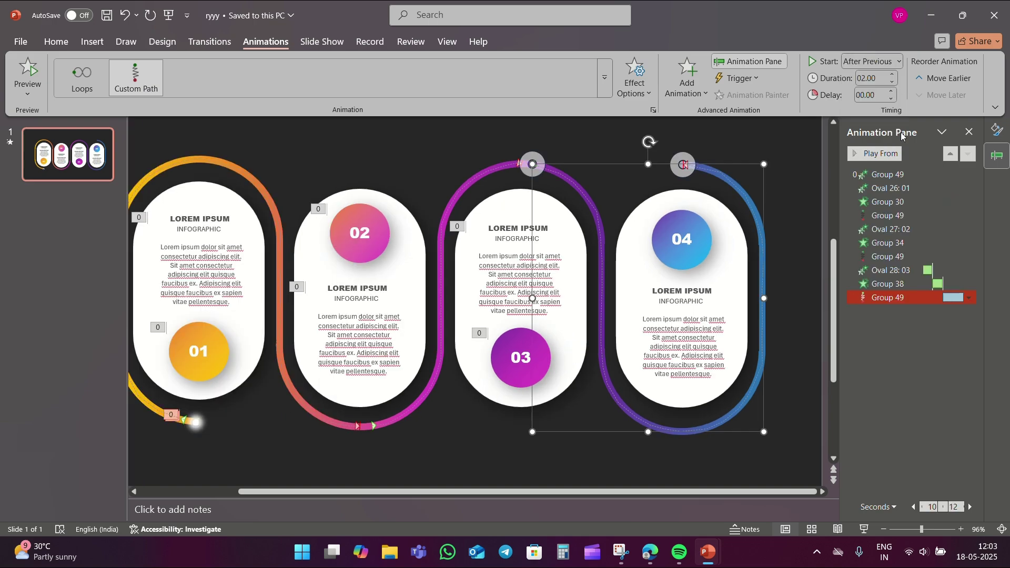
pyautogui.click(913, 531)
pyautogui.click(804, 431)
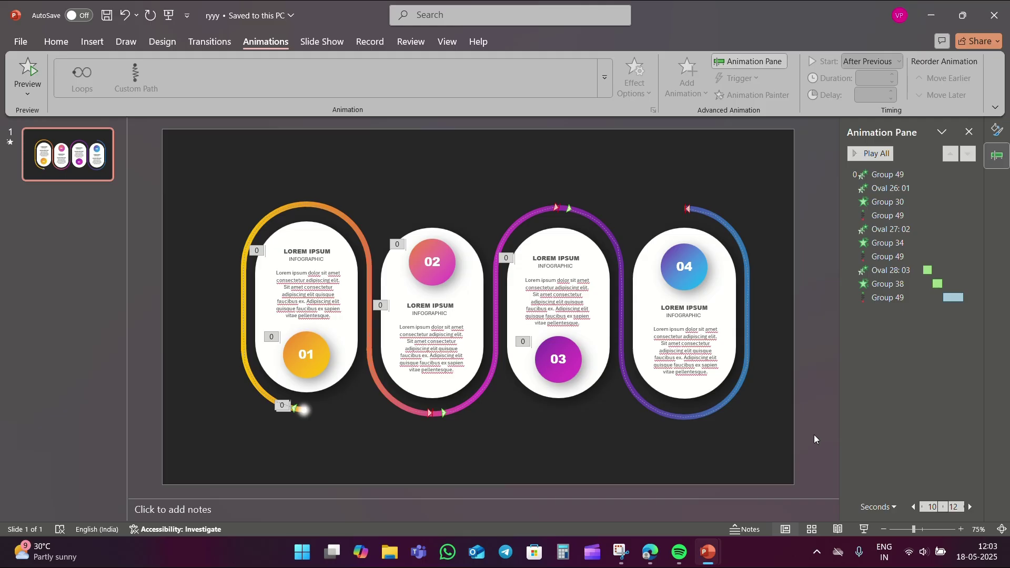
# Run the slide show to watch the glow dot reveal each numbered step.
pyautogui.click(864, 530)
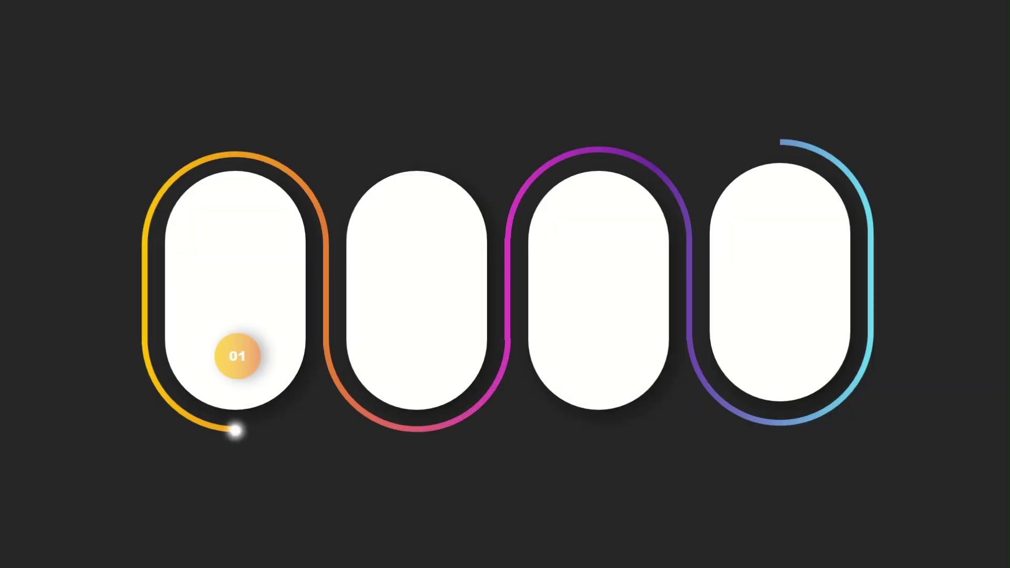